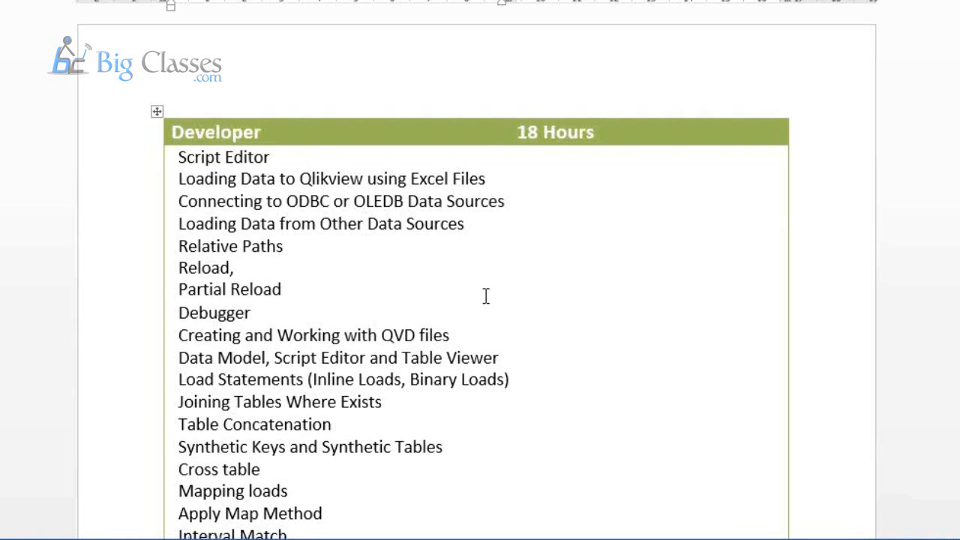
{"action": "scroll", "coordinate": [486, 296], "scroll_direction": "down", "scroll_amount": 1}
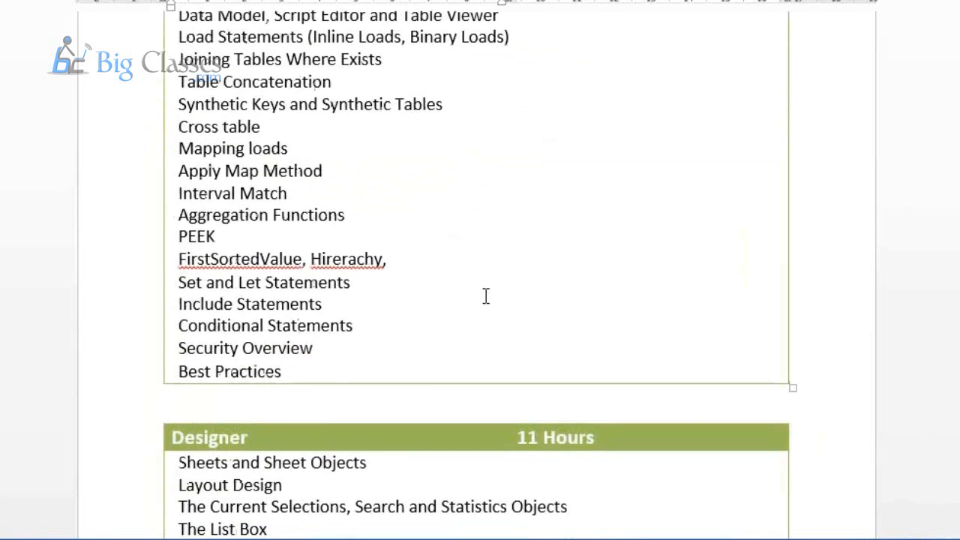
Step: Review the topic lists in the Developer and Designer sections of the course outline
{"action": "scroll", "coordinate": [486, 296], "scroll_direction": "up", "scroll_amount": 5}
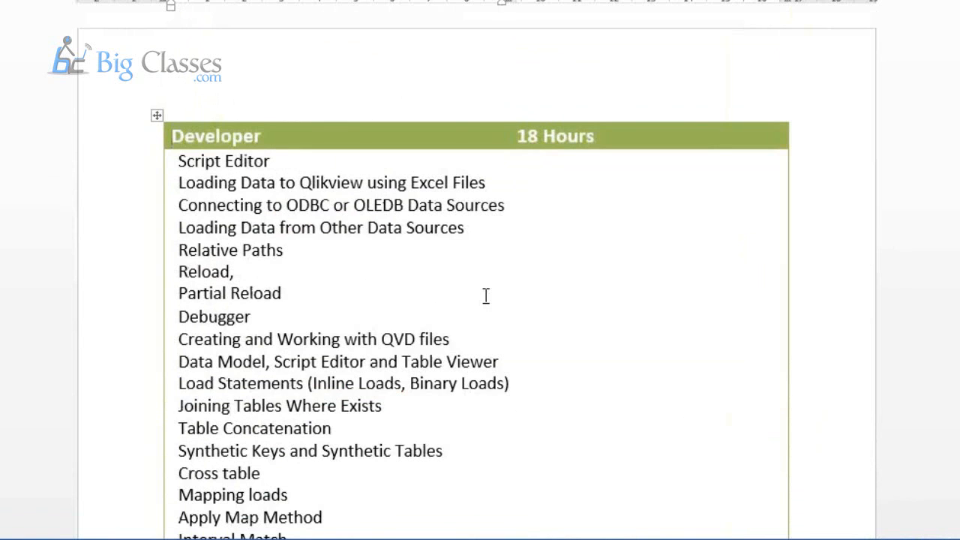
{"action": "scroll", "coordinate": [486, 296], "scroll_direction": "down", "scroll_amount": 8}
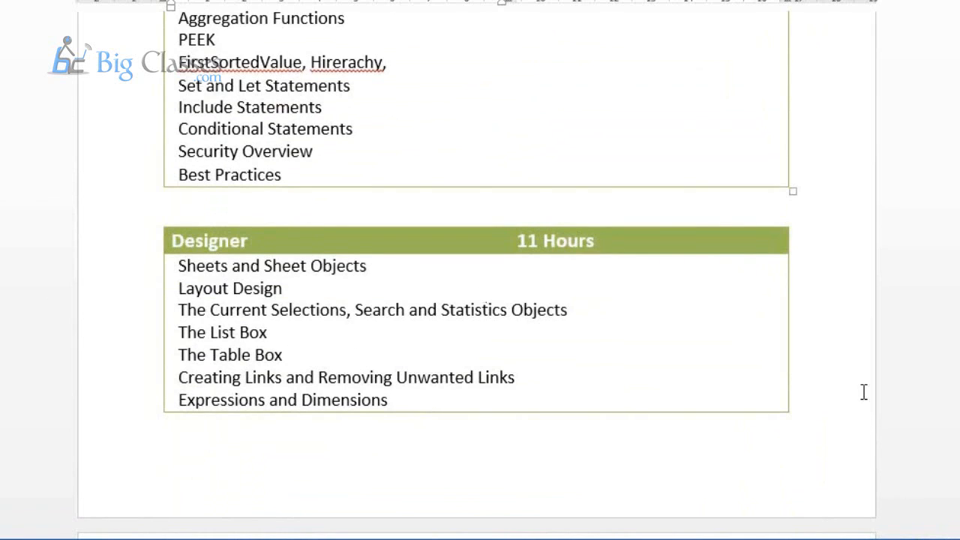
{"action": "scroll", "coordinate": [639, 158], "scroll_direction": "up", "scroll_amount": 7}
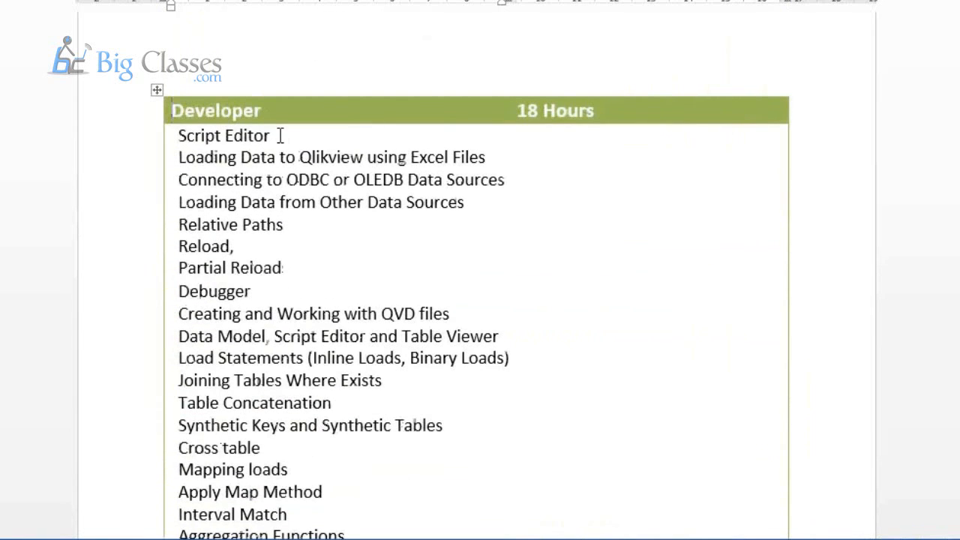
{"action": "left_click_drag", "start_coordinate": [261, 110], "coordinate": [173, 117]}
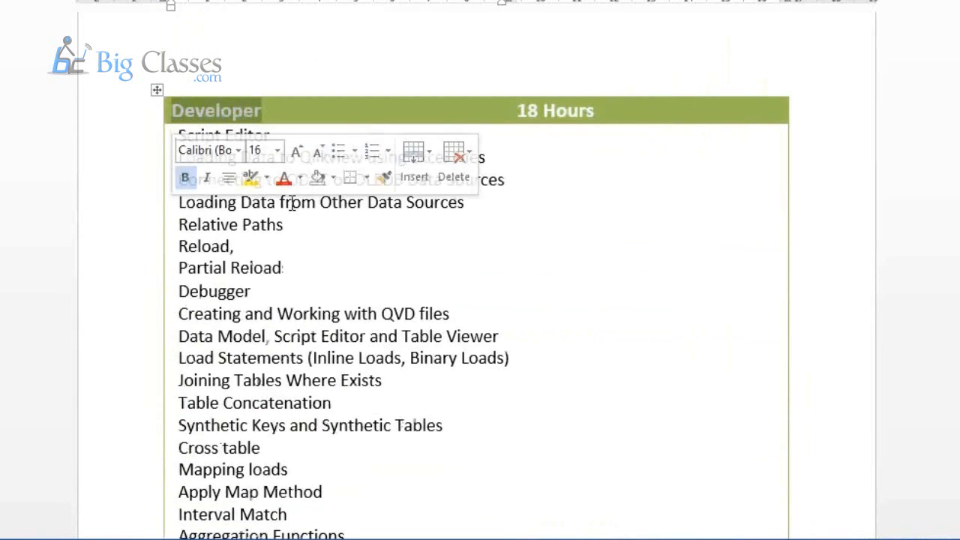
{"action": "left_click", "coordinate": [455, 270]}
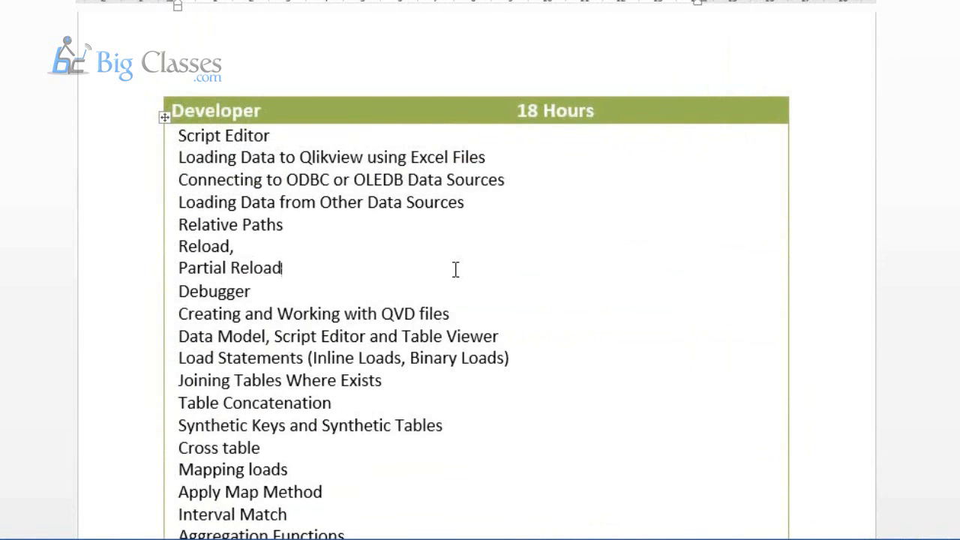
{"action": "scroll", "coordinate": [455, 270], "scroll_direction": "up", "scroll_amount": 1}
{"action": "scroll", "coordinate": [455, 269], "scroll_direction": "down", "scroll_amount": 10}
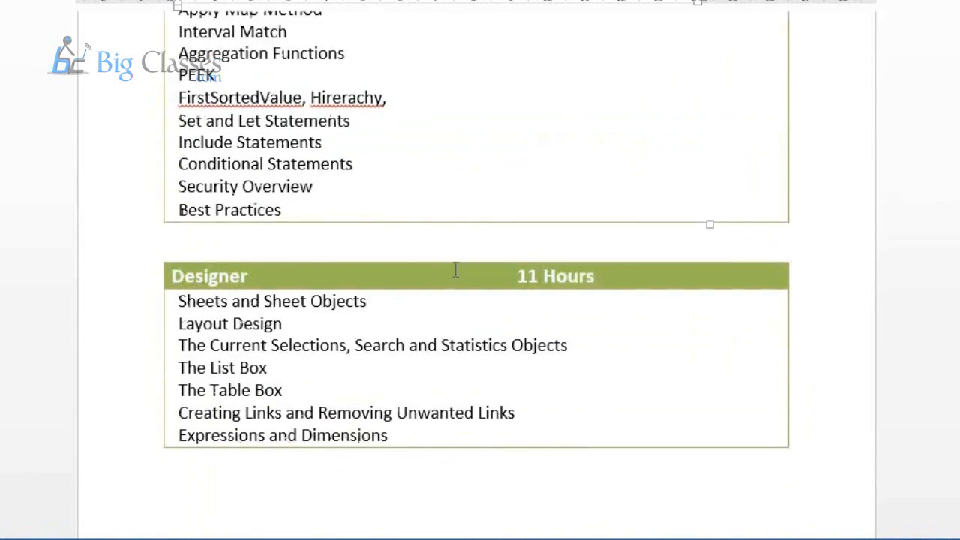
{"action": "scroll", "coordinate": [456, 269], "scroll_direction": "down", "scroll_amount": 1}
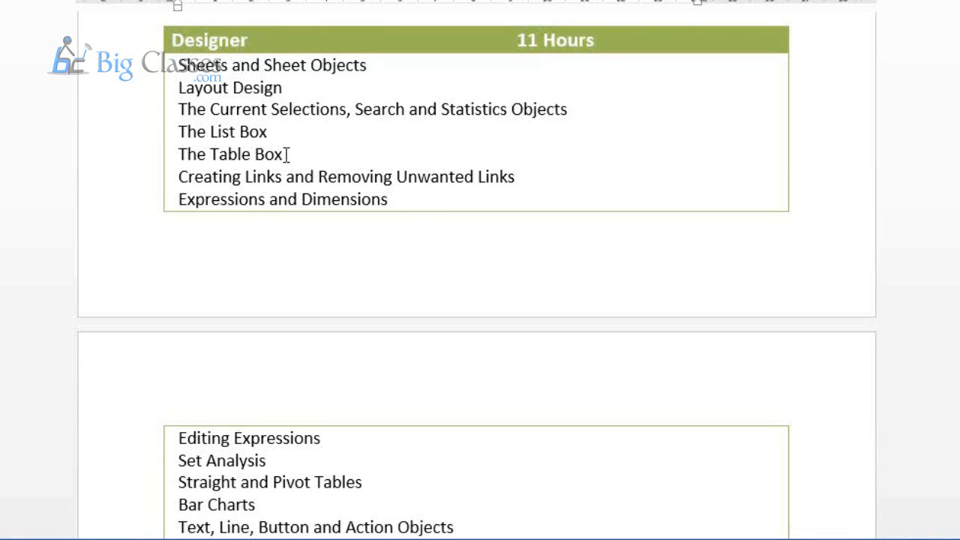
{"action": "scroll", "coordinate": [286, 154], "scroll_direction": "down", "scroll_amount": 10}
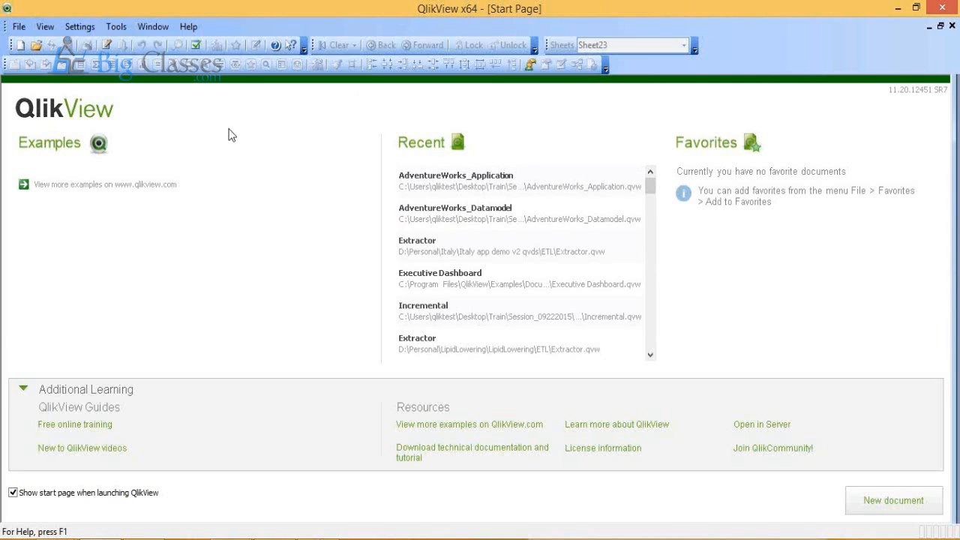
Step: Switch to QlikView, create a new blank document and dismiss the Getting Started Wizard
{"action": "left_click", "coordinate": [19, 27]}
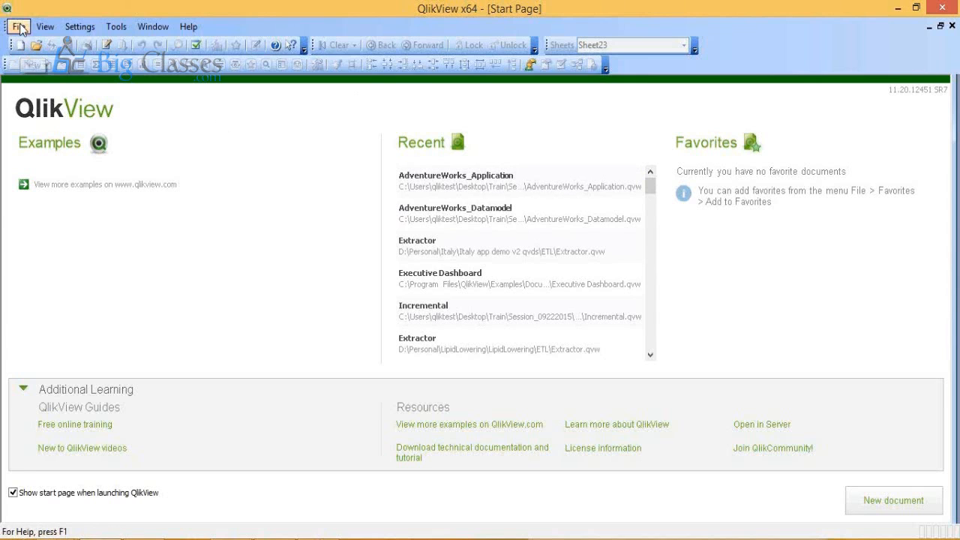
{"action": "left_click", "coordinate": [27, 44]}
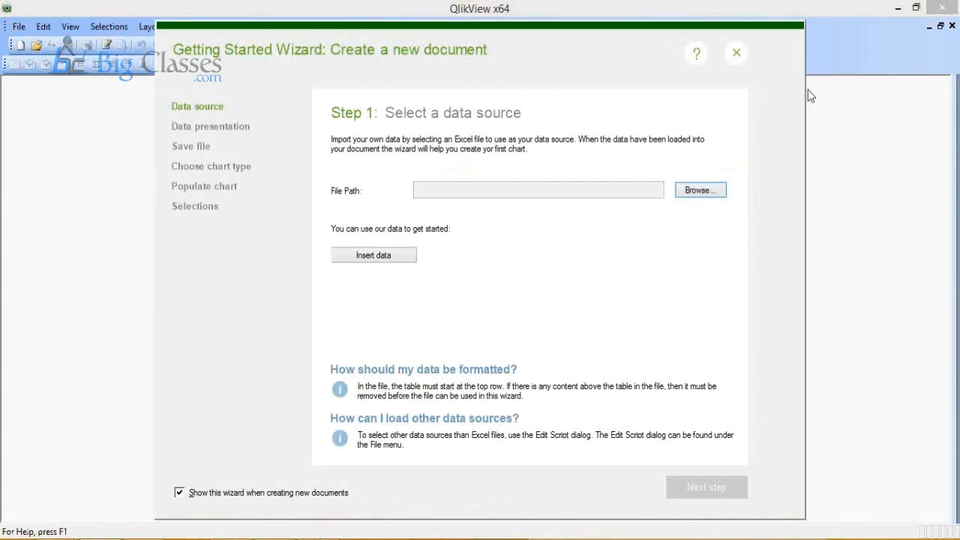
{"action": "left_click", "coordinate": [737, 56]}
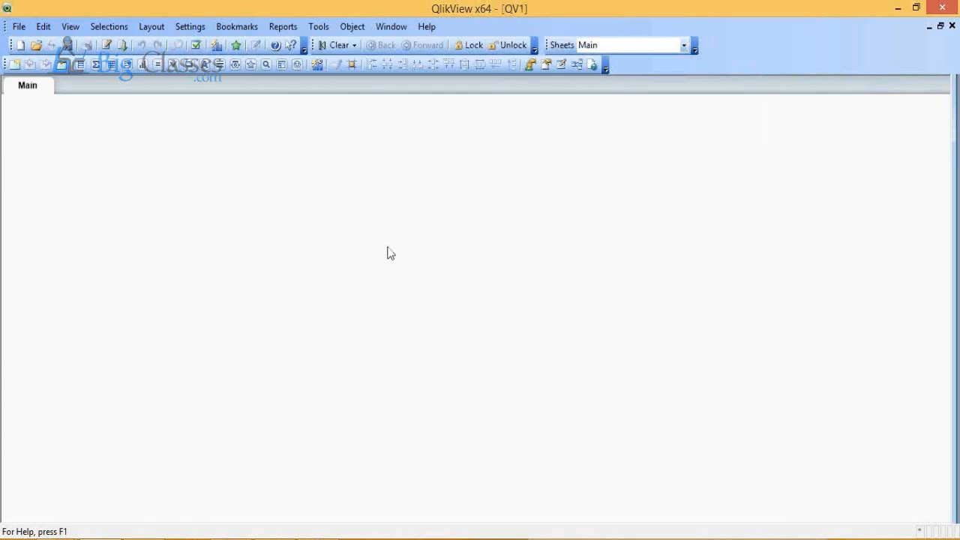
Step: Save the document as WebinarDemo in the Train folder on the Desktop
{"action": "left_click", "coordinate": [21, 31]}
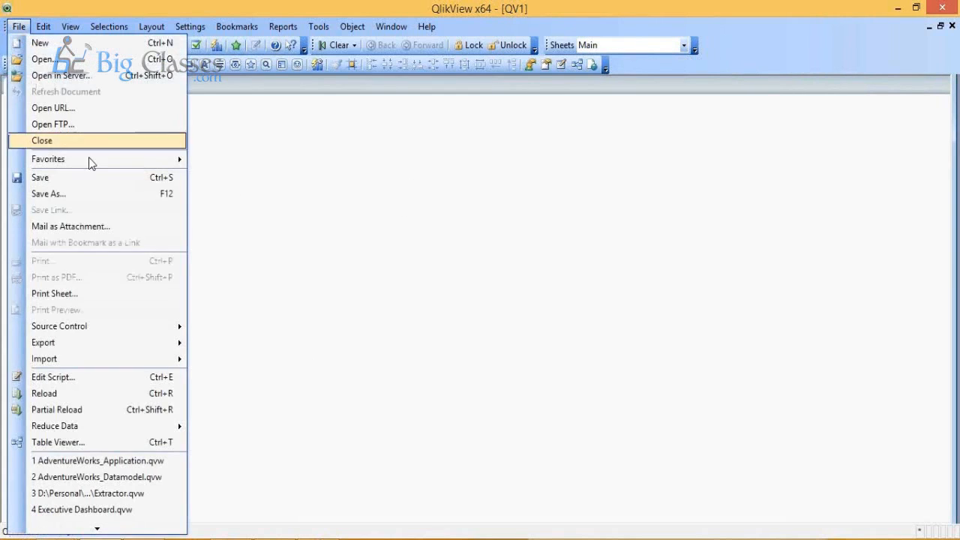
{"action": "left_click", "coordinate": [104, 197]}
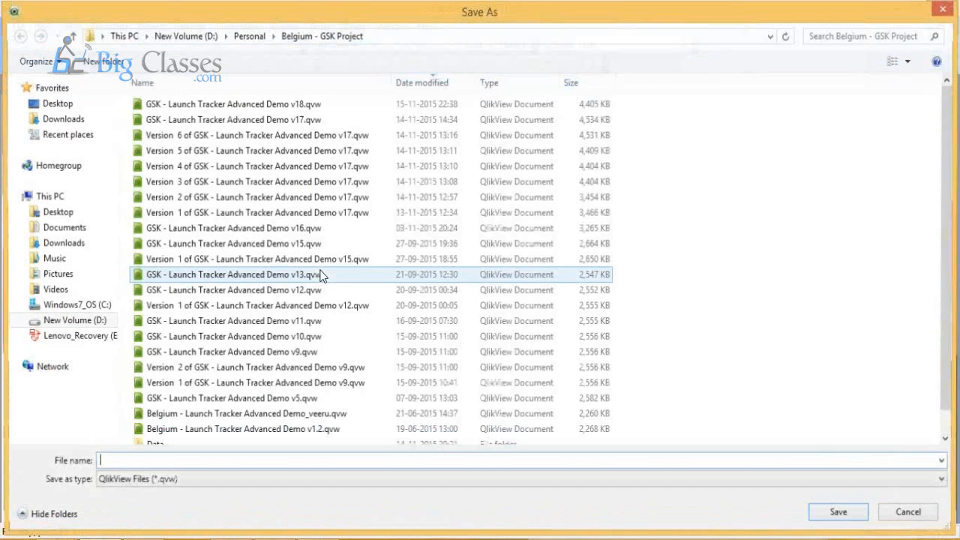
{"action": "left_click", "coordinate": [121, 36]}
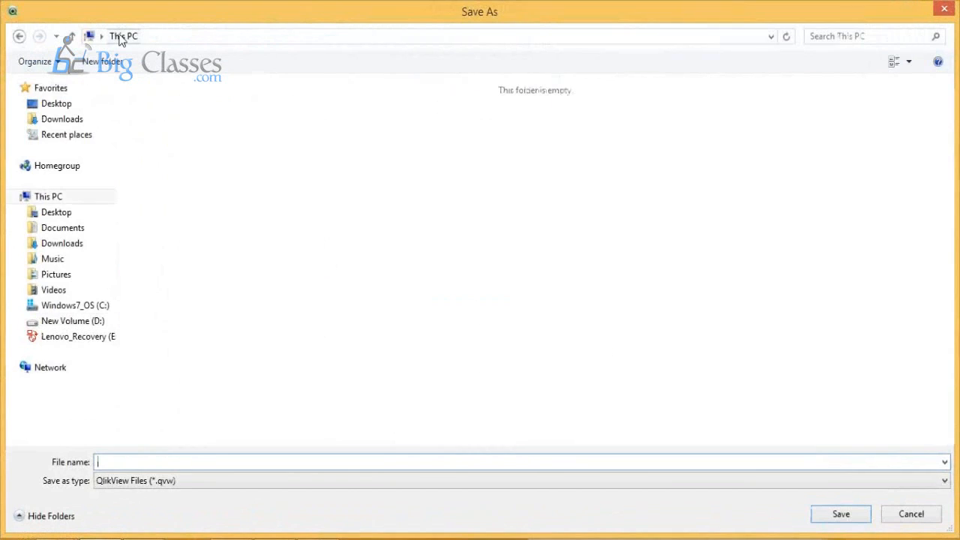
{"action": "double_click", "coordinate": [170, 117]}
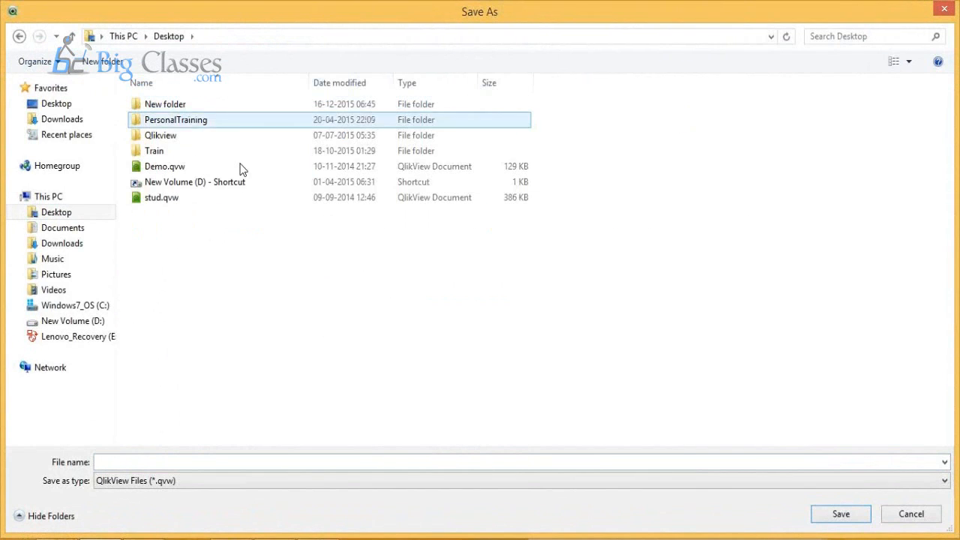
{"action": "double_click", "coordinate": [194, 150]}
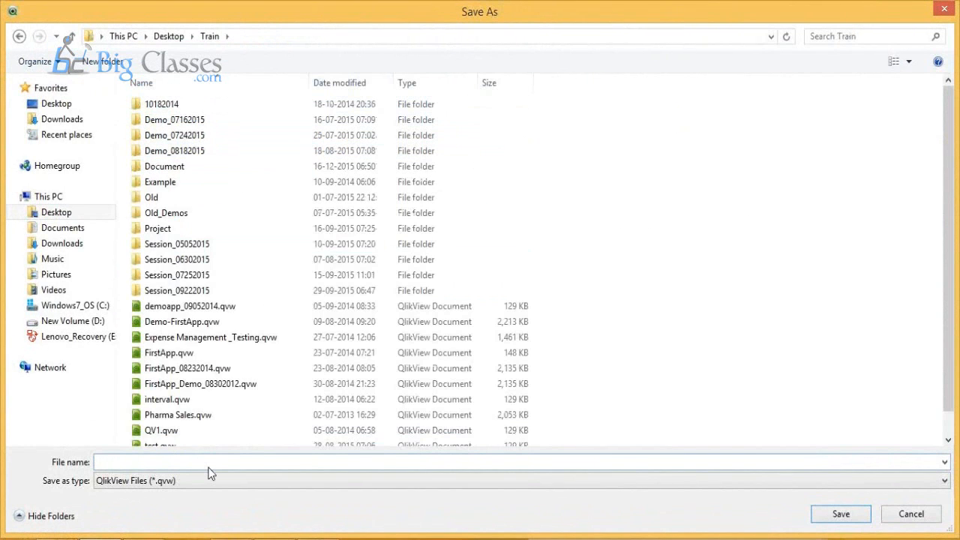
{"action": "type", "text": "WebinarDemo"}
{"action": "key", "text": "Return"}
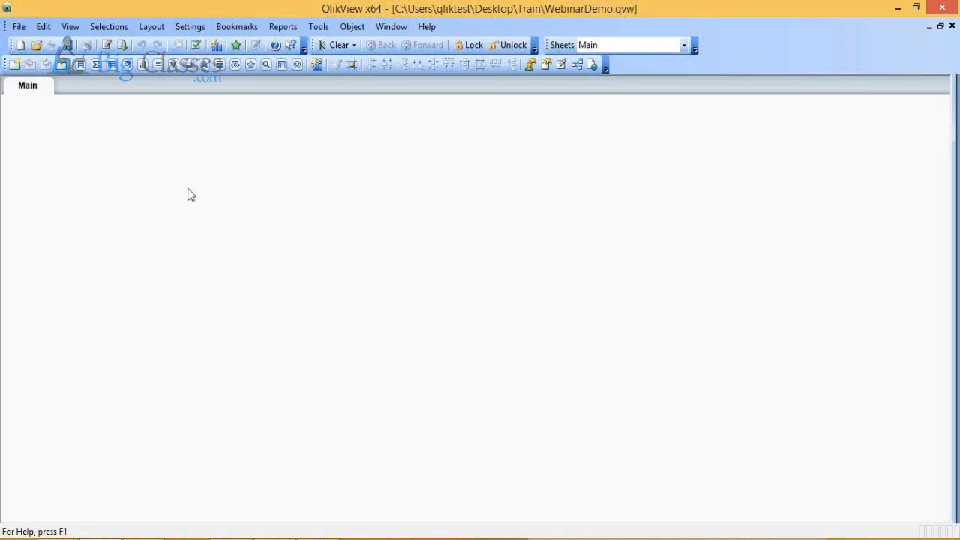
Step: Open the document's load script for editing and look through the editor's data, functions, variables and settings options
{"action": "left_click", "coordinate": [19, 29]}
{"action": "left_click", "coordinate": [40, 377]}
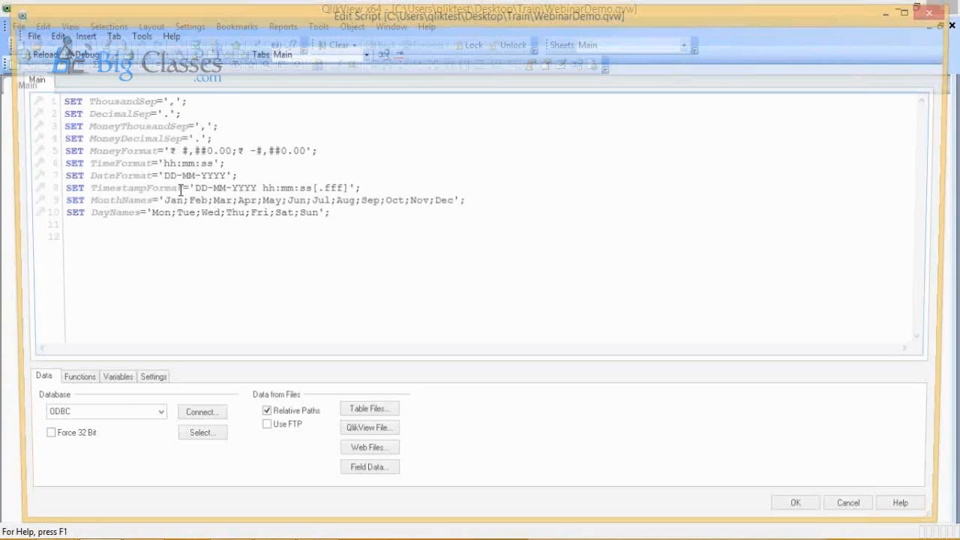
{"action": "left_click", "coordinate": [64, 384]}
{"action": "left_click", "coordinate": [28, 385]}
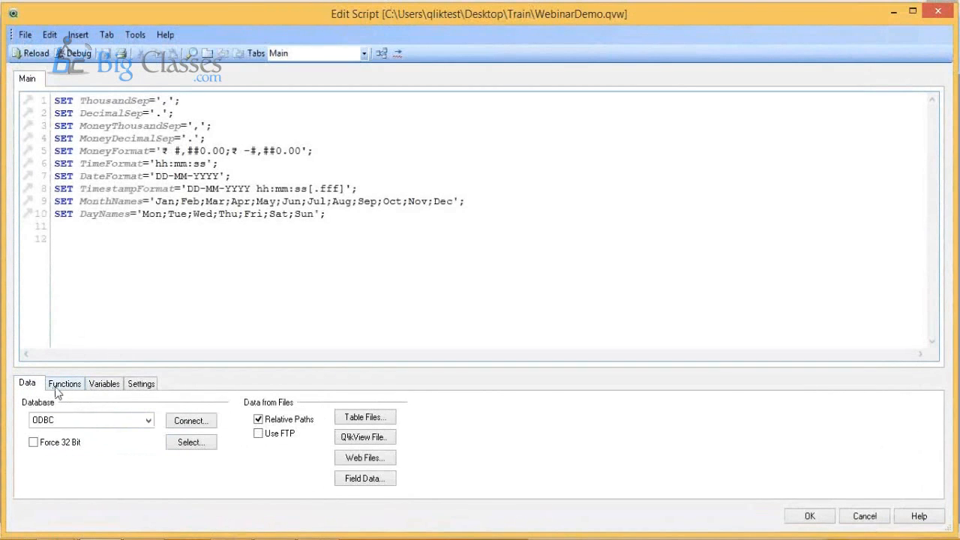
{"action": "left_click", "coordinate": [68, 384]}
{"action": "left_click", "coordinate": [102, 384]}
{"action": "left_click", "coordinate": [139, 384]}
{"action": "left_click", "coordinate": [36, 384]}
Step: Add an ODBC connection to AdventureDatabase to the script, entering the user ID and account password, with a blank line after it
{"action": "left_click", "coordinate": [81, 423]}
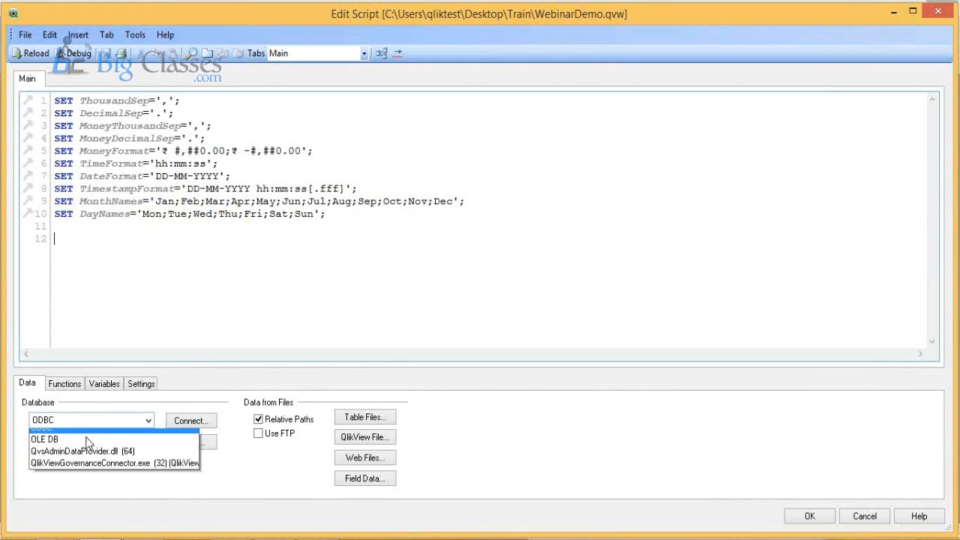
{"action": "left_click", "coordinate": [88, 429]}
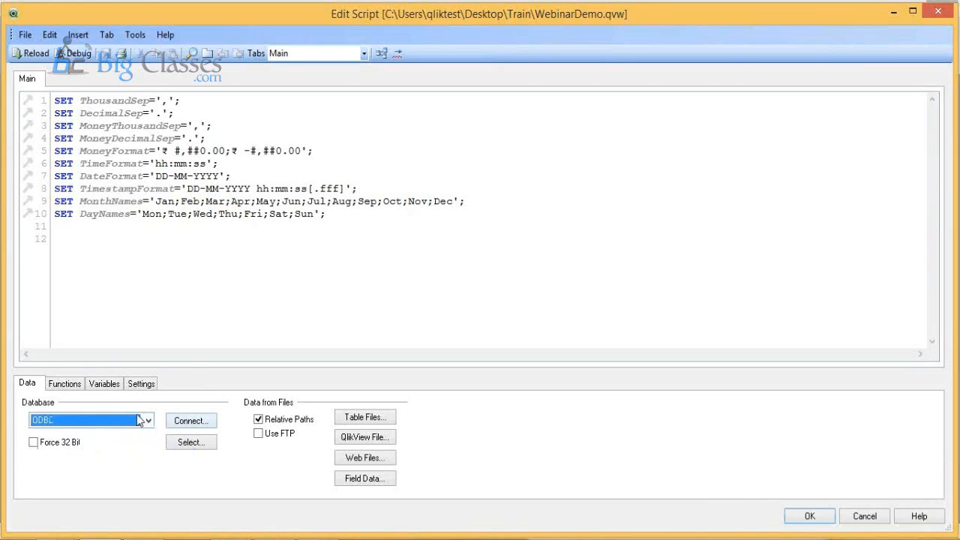
{"action": "left_click", "coordinate": [190, 423]}
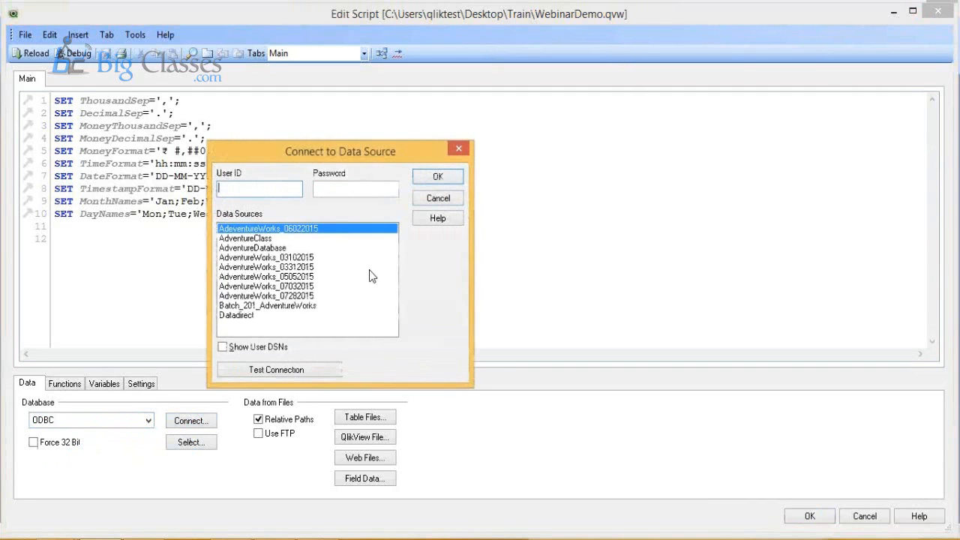
{"action": "left_click", "coordinate": [247, 188]}
{"action": "key", "text": "Tab"}
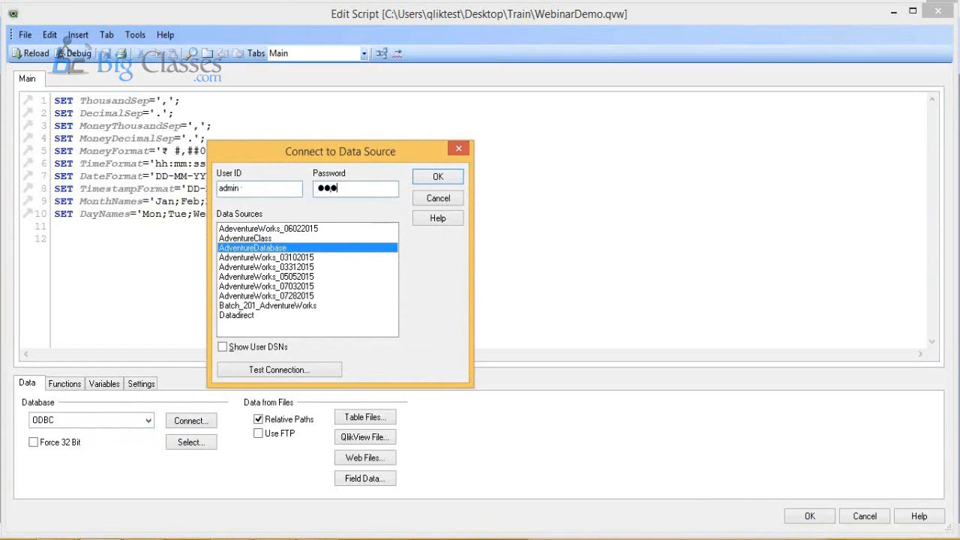
{"action": "key", "text": "ctrl+a"}
{"action": "left_click", "coordinate": [436, 177]}
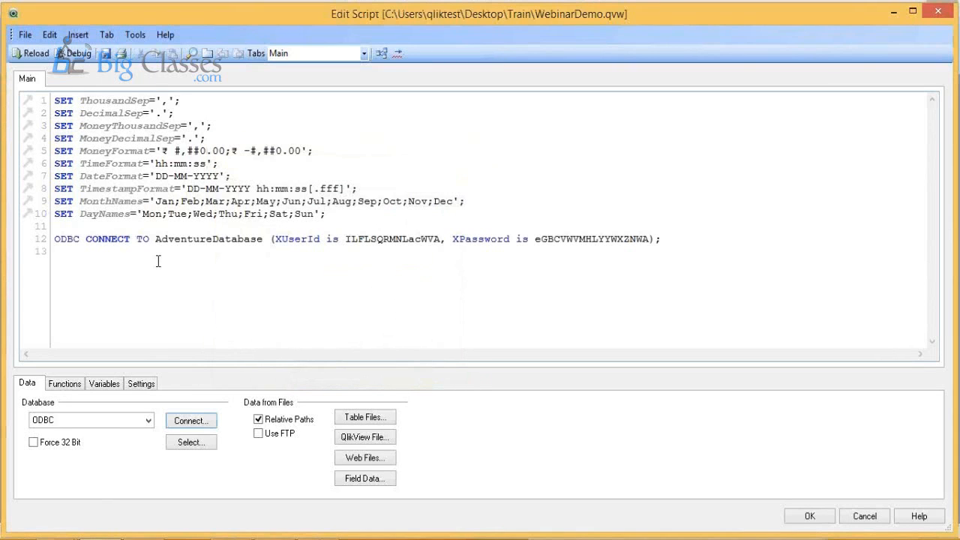
{"action": "key", "text": "Return"}
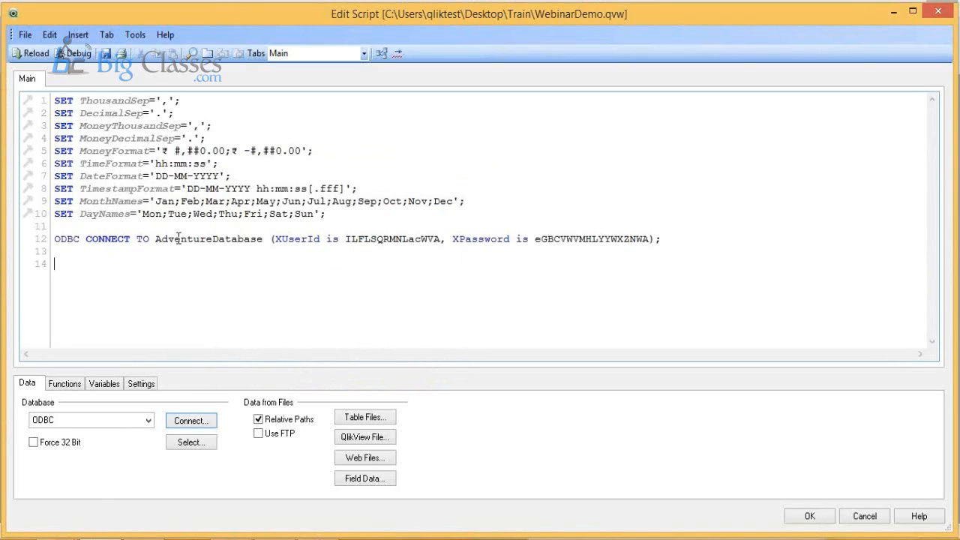
Step: Start a select statement on the AdventureWorks2012 database and choose the SalesOrderHeader table of owner Sales
{"action": "left_click", "coordinate": [201, 443]}
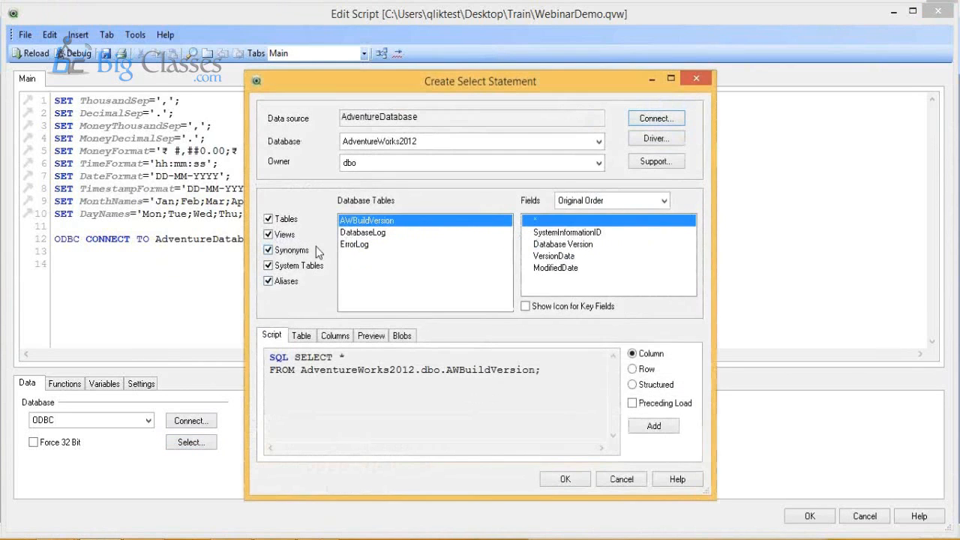
{"action": "left_click", "coordinate": [424, 164]}
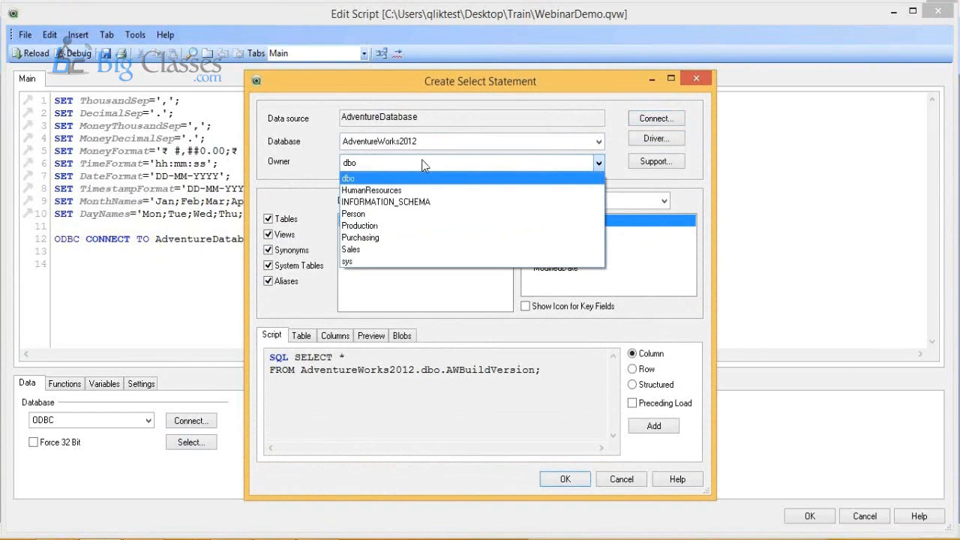
{"action": "left_click", "coordinate": [380, 251]}
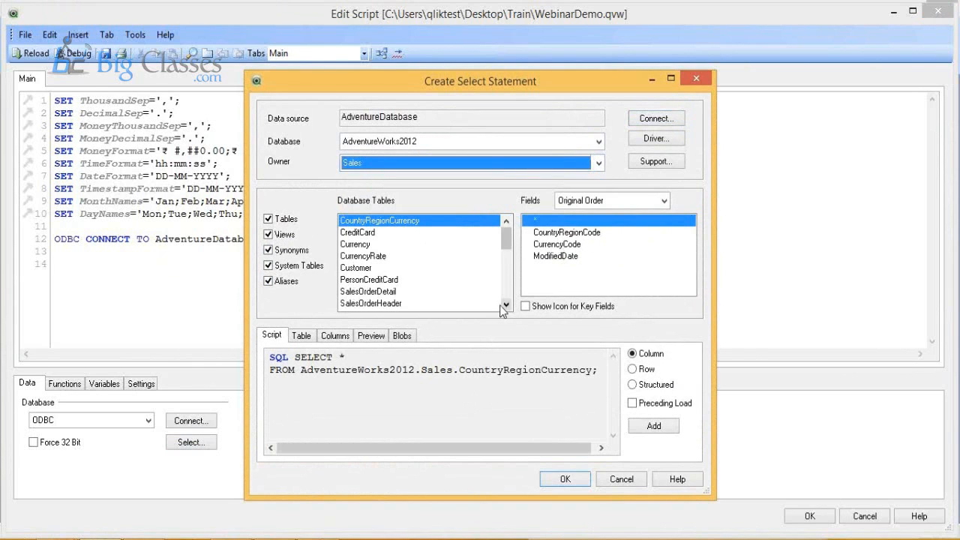
{"action": "mouse_move", "coordinate": [504, 231]}
{"action": "left_mouse_down"}
{"action": "mouse_move", "coordinate": [503, 255]}
{"action": "mouse_move", "coordinate": [504, 233]}
{"action": "left_mouse_up"}
{"action": "left_click", "coordinate": [405, 301]}
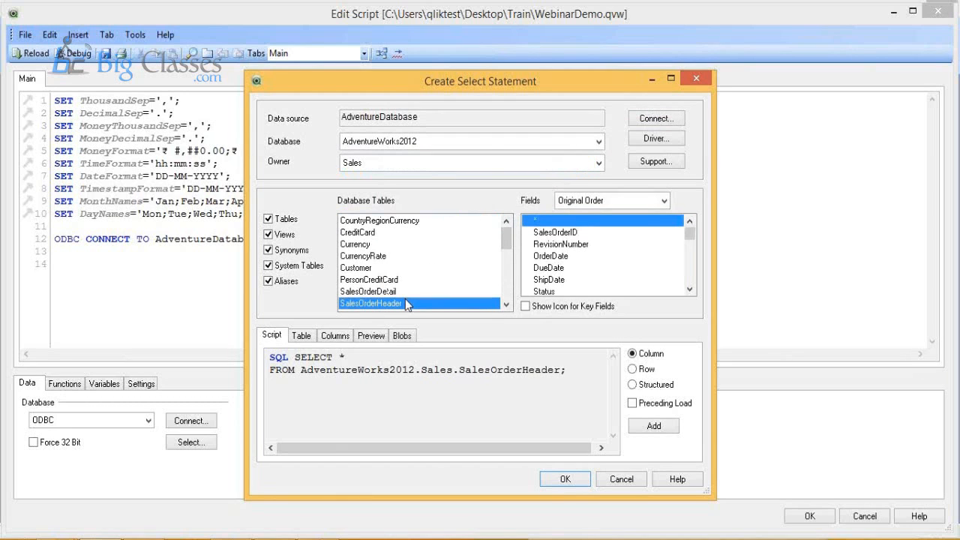
{"action": "left_click", "coordinate": [411, 291]}
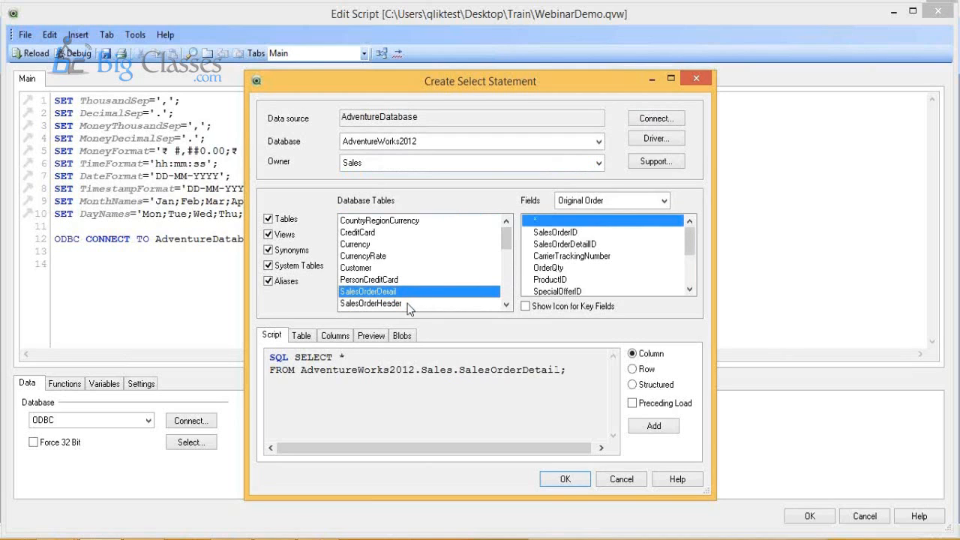
{"action": "left_click", "coordinate": [410, 306]}
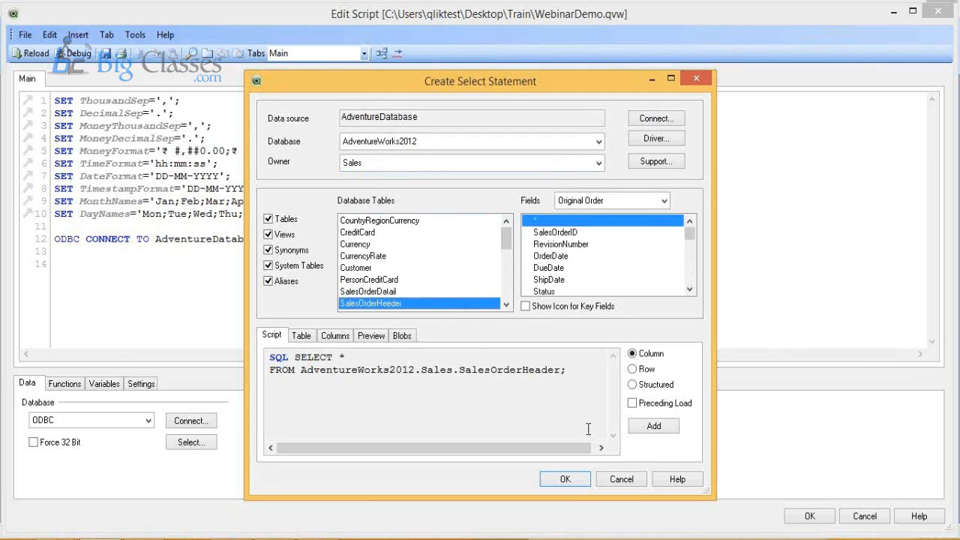
Step: Select the fields from SalesOrderID through Comment and insert the select statement into the script
{"action": "left_click_drag", "start_coordinate": [693, 237], "coordinate": [689, 284]}
{"action": "left_click", "coordinate": [622, 232]}
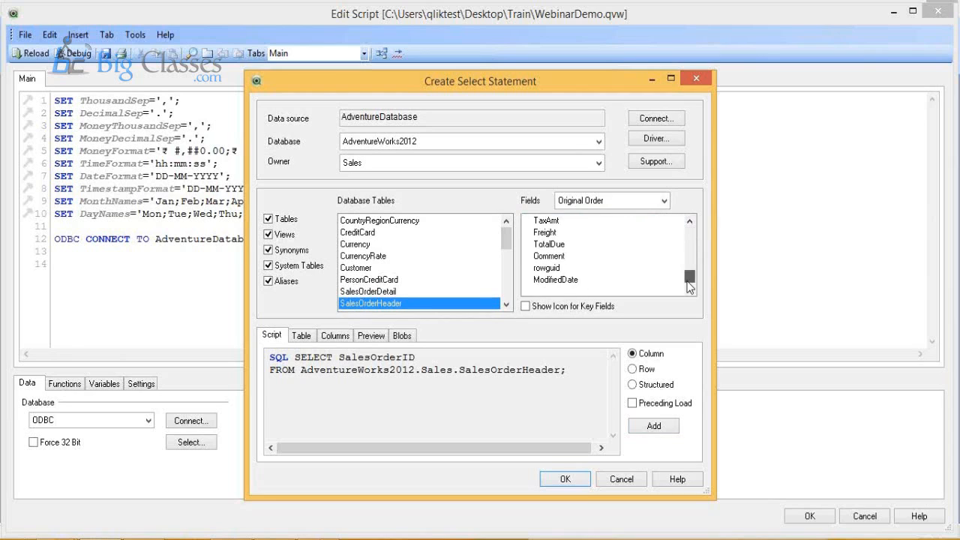
{"action": "left_click", "coordinate": [616, 259], "text": "shift"}
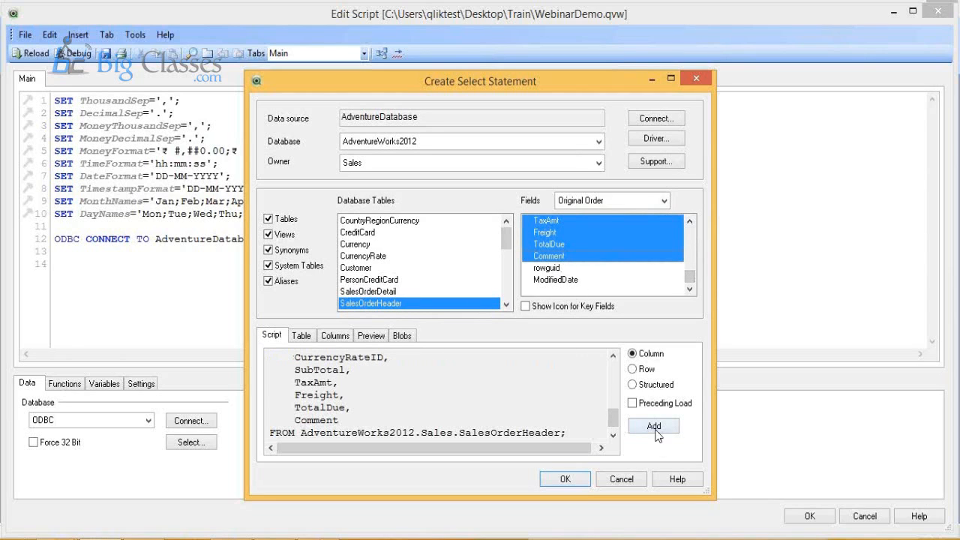
{"action": "left_click", "coordinate": [565, 480]}
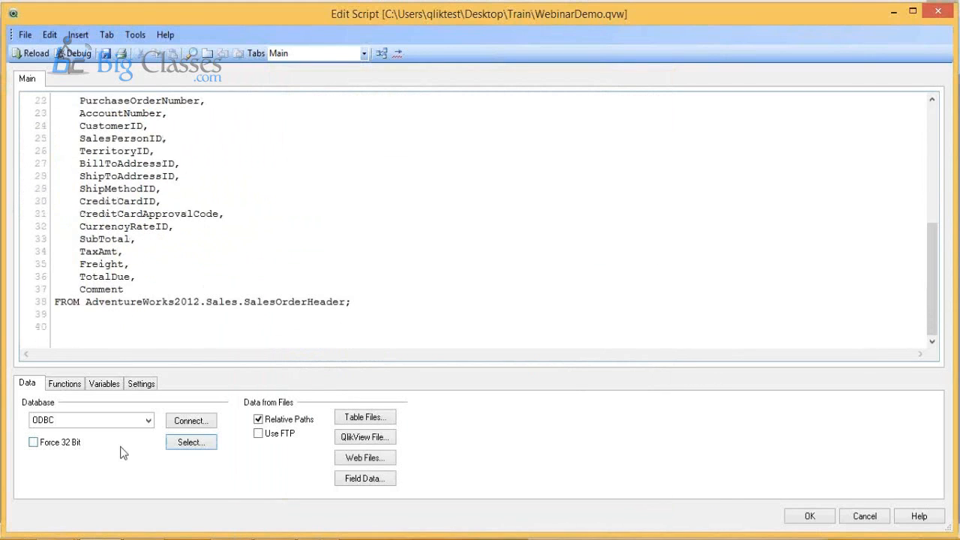
Step: Start another select statement on the AdventureWorks2012 database and choose the SalesOrderDetail table of owner Sales
{"action": "left_click", "coordinate": [201, 444]}
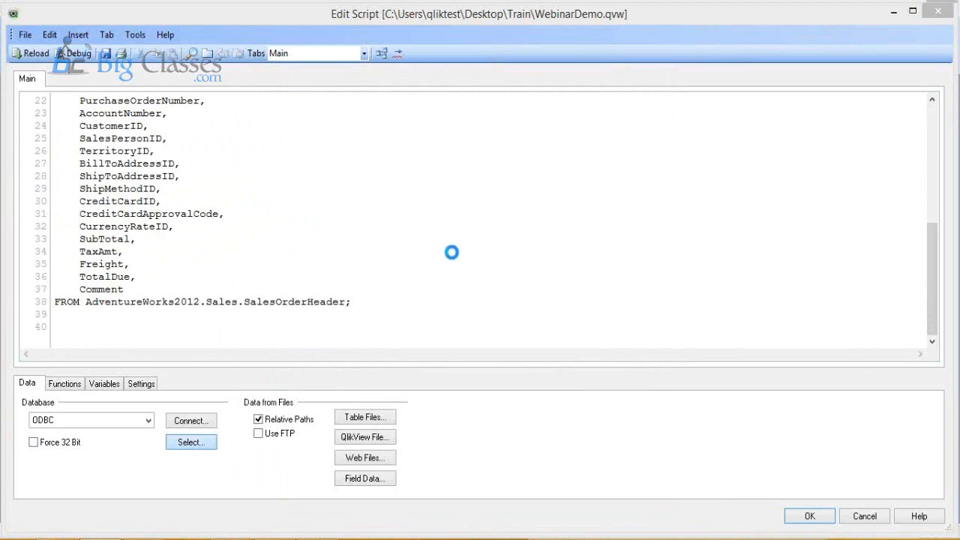
{"action": "left_click", "coordinate": [424, 164]}
{"action": "left_click", "coordinate": [402, 248]}
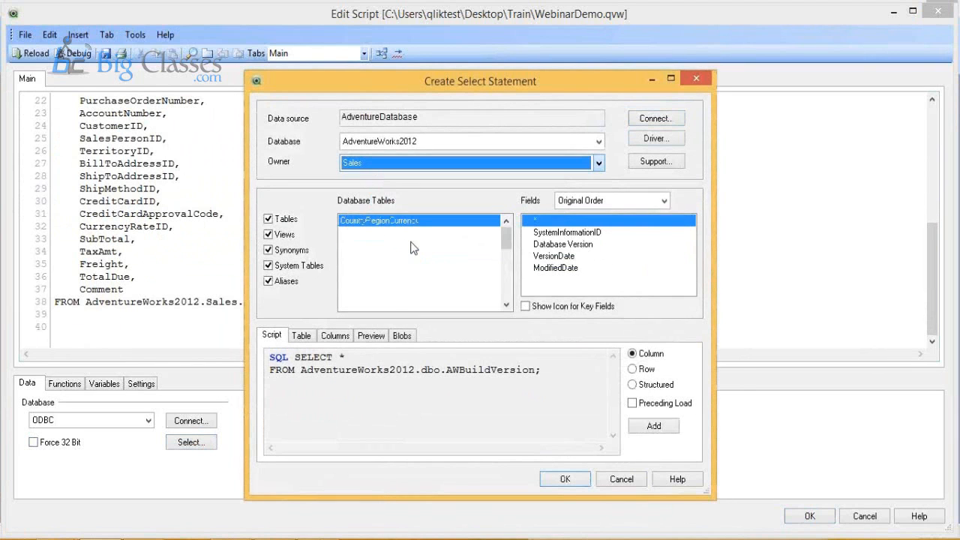
{"action": "left_click", "coordinate": [421, 285]}
{"action": "left_click", "coordinate": [421, 294]}
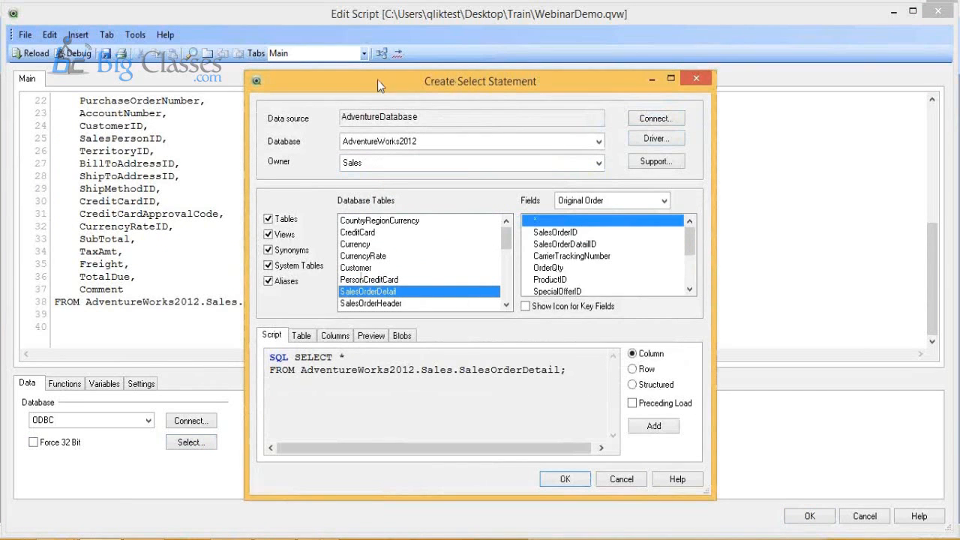
{"action": "left_click_drag", "start_coordinate": [398, 80], "coordinate": [477, 40]}
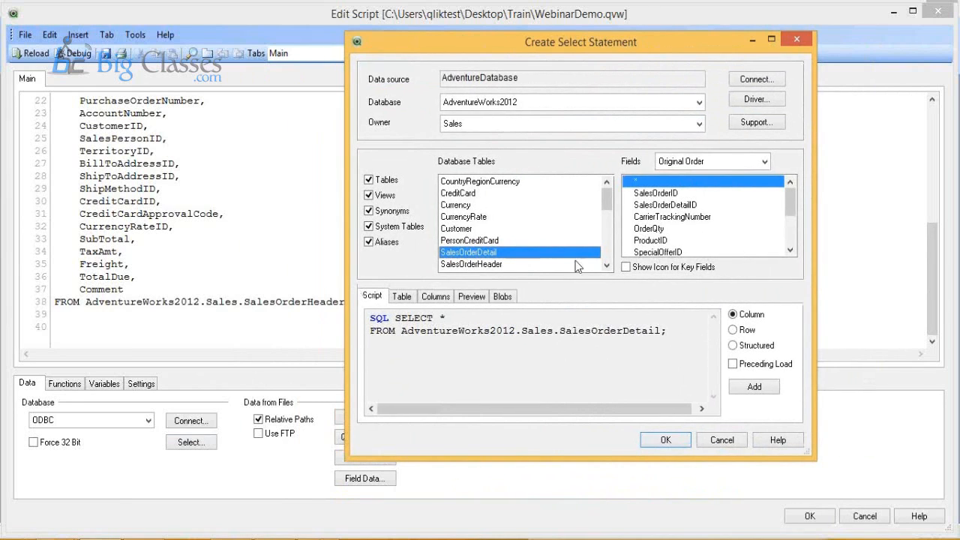
Step: Select the SalesOrderDetail fields from SalesOrderID through LineTotal and insert the select statement into the script
{"action": "left_click", "coordinate": [702, 196]}
{"action": "scroll", "coordinate": [702, 206], "scroll_direction": "down", "scroll_amount": 3}
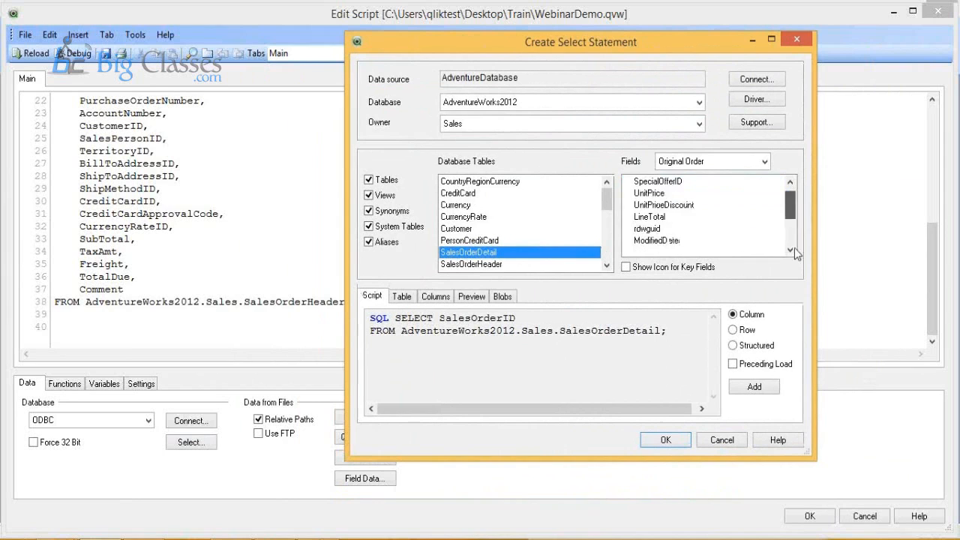
{"action": "left_click", "coordinate": [696, 216], "text": "shift"}
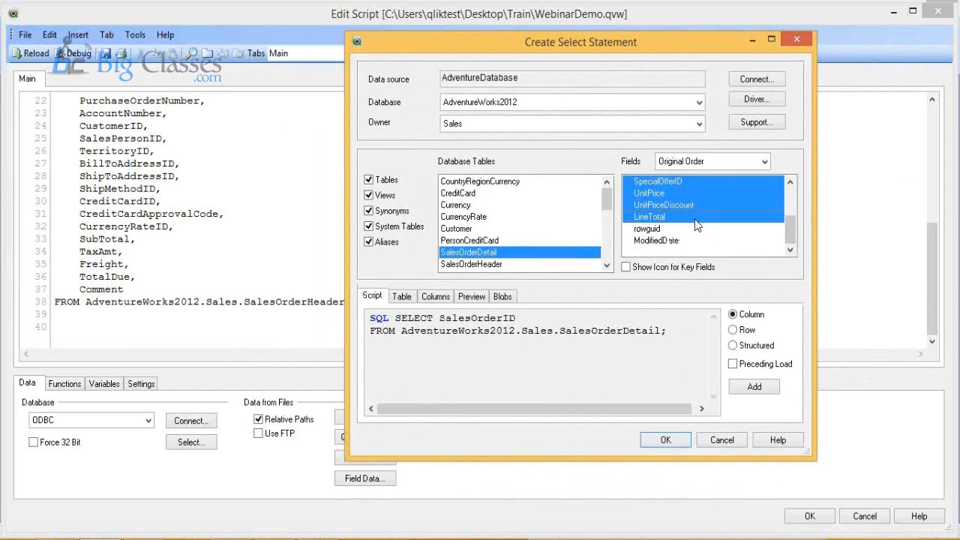
{"action": "left_click", "coordinate": [666, 439]}
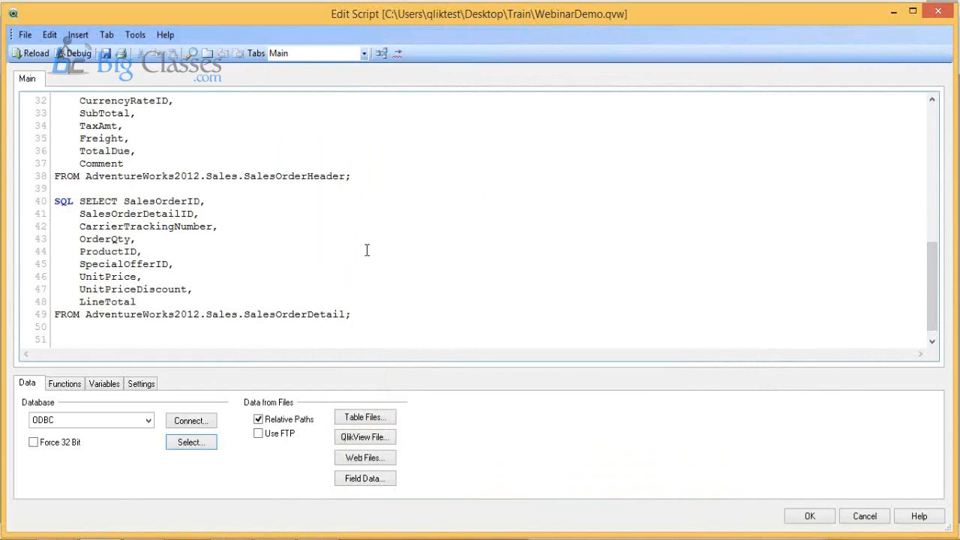
Step: Review the ODBC connection and both select statements in the script, and reload the document's data
{"action": "scroll", "coordinate": [367, 249], "scroll_direction": "up", "scroll_amount": 10}
{"action": "scroll", "coordinate": [367, 240], "scroll_direction": "down", "scroll_amount": 5}
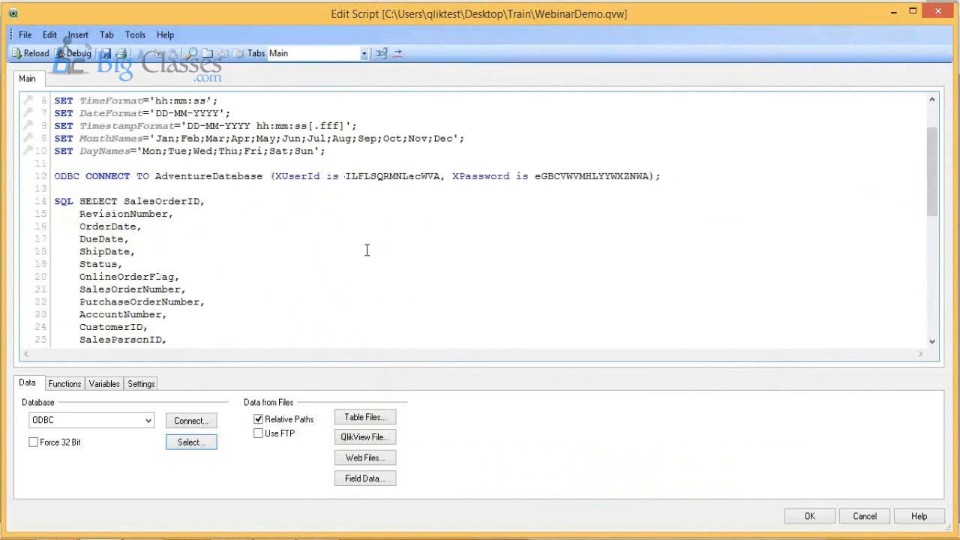
{"action": "scroll", "coordinate": [366, 234], "scroll_direction": "down", "scroll_amount": 3}
{"action": "scroll", "coordinate": [212, 251], "scroll_direction": "up", "scroll_amount": 2}
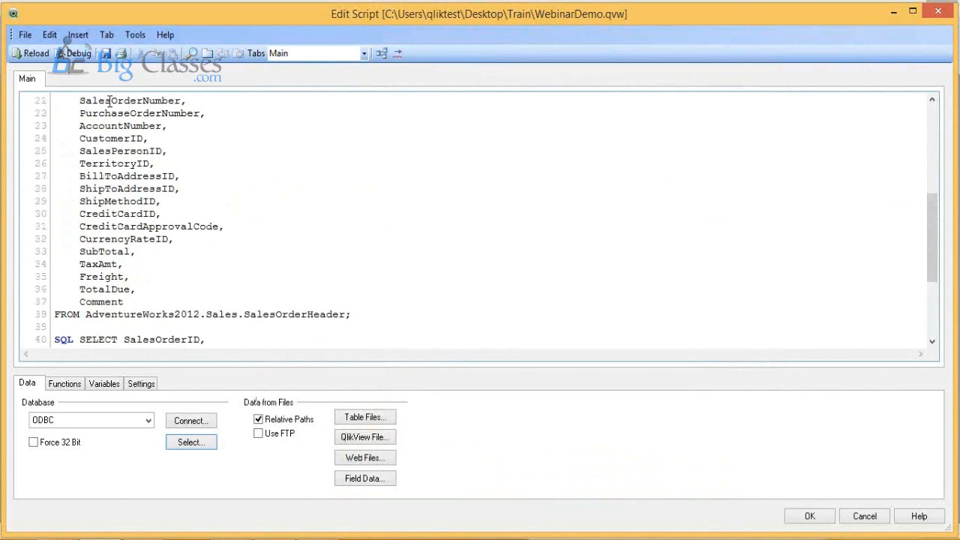
{"action": "left_click", "coordinate": [33, 54]}
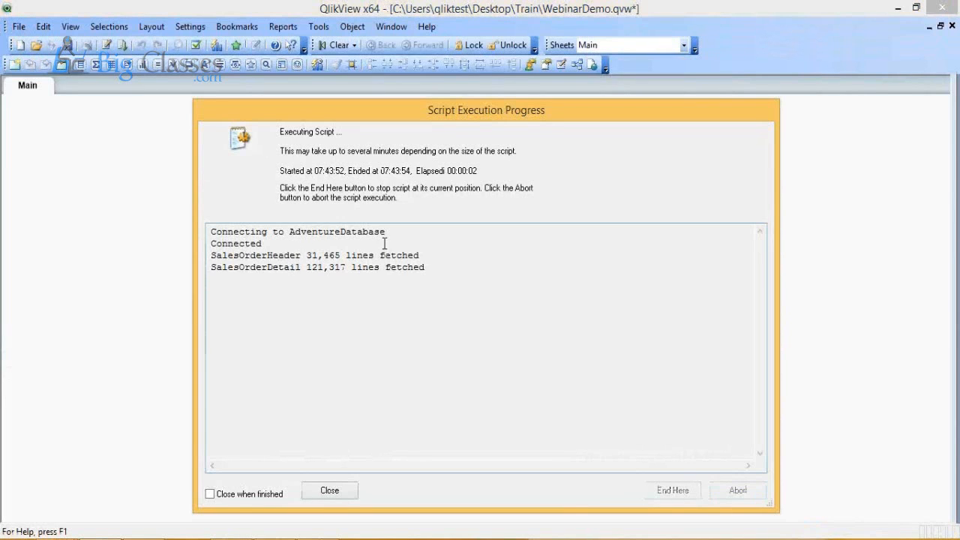
Step: Check the fetched line counts of SalesOrderHeader and SalesOrderDetail, and close the execution progress and sheet properties without adding listboxes
{"action": "left_click_drag", "start_coordinate": [399, 247], "coordinate": [211, 252]}
{"action": "left_click_drag", "start_coordinate": [306, 256], "coordinate": [342, 256]}
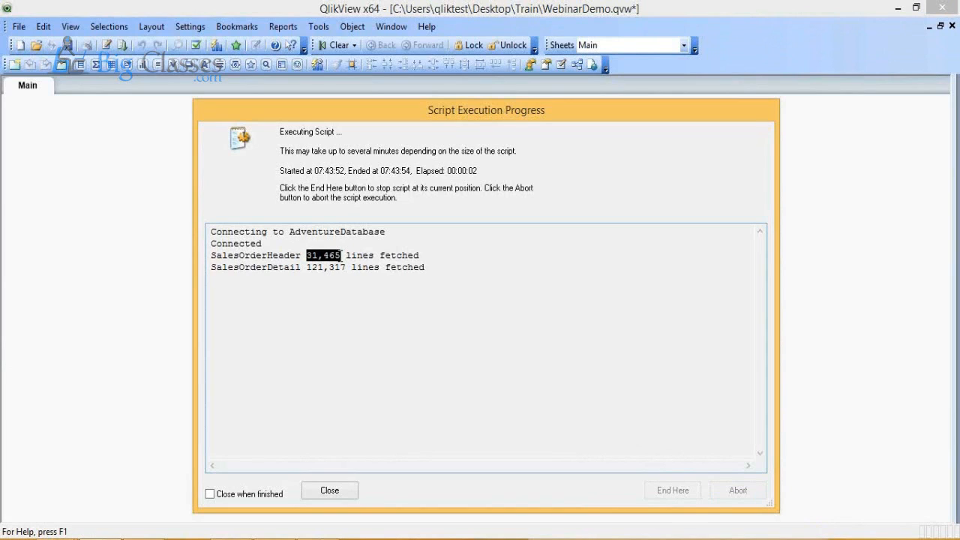
{"action": "left_click", "coordinate": [304, 268]}
{"action": "left_click_drag", "start_coordinate": [304, 268], "coordinate": [348, 268]}
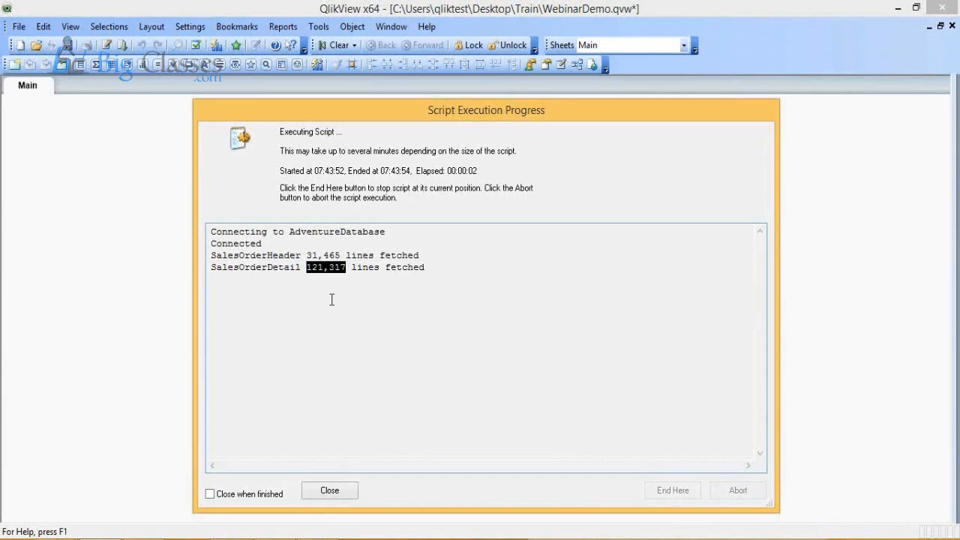
{"action": "left_click", "coordinate": [348, 494]}
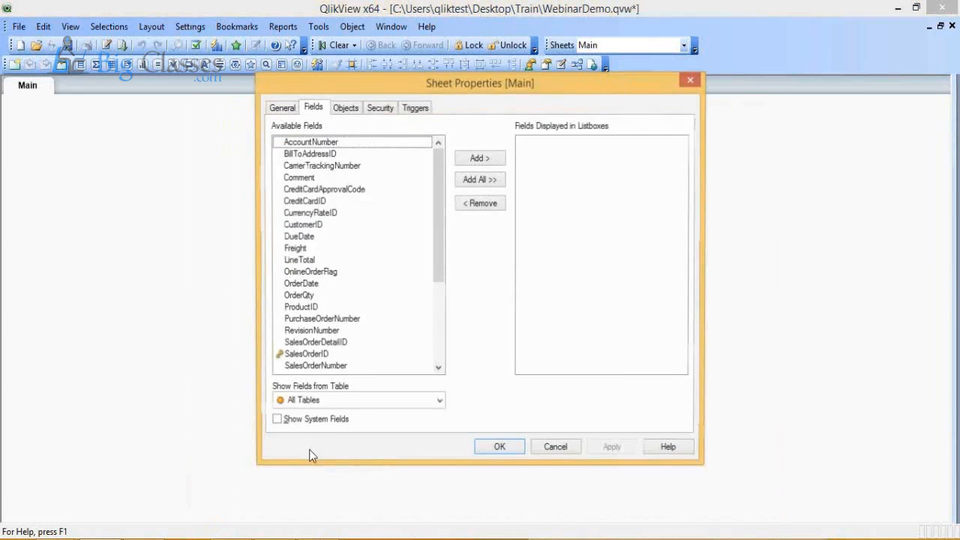
{"action": "left_click", "coordinate": [556, 449]}
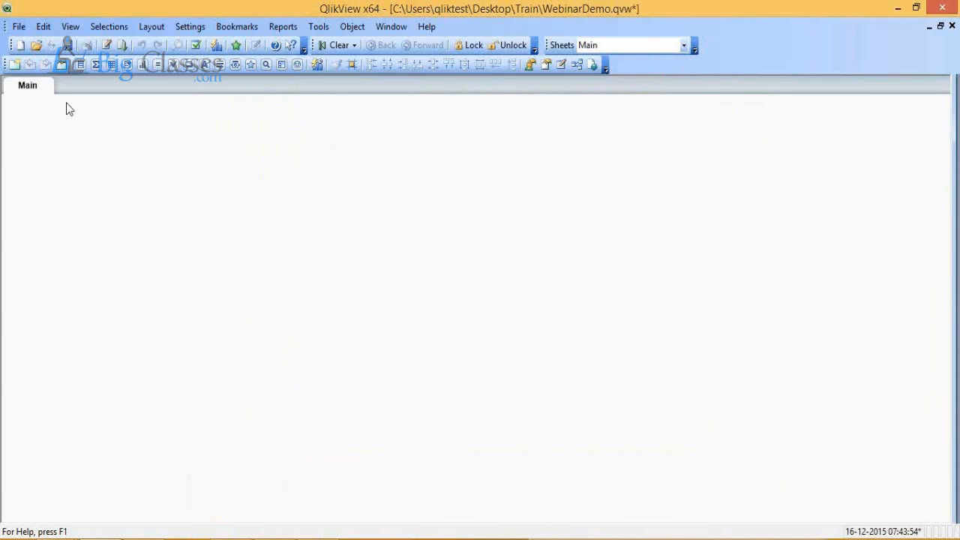
Step: Open the table viewer, move the two linked tables closer together and widen them to show their full field names
{"action": "left_click", "coordinate": [24, 27]}
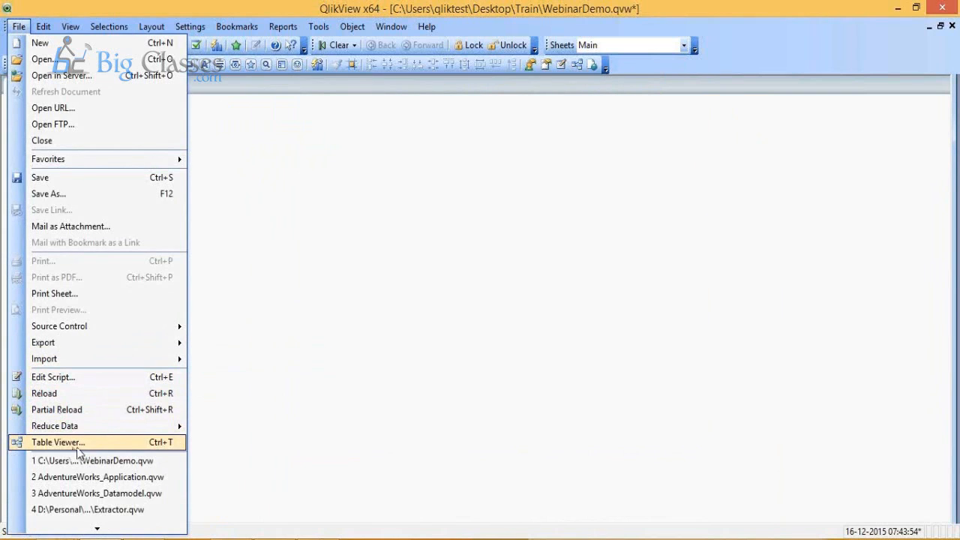
{"action": "key", "text": "Escape"}
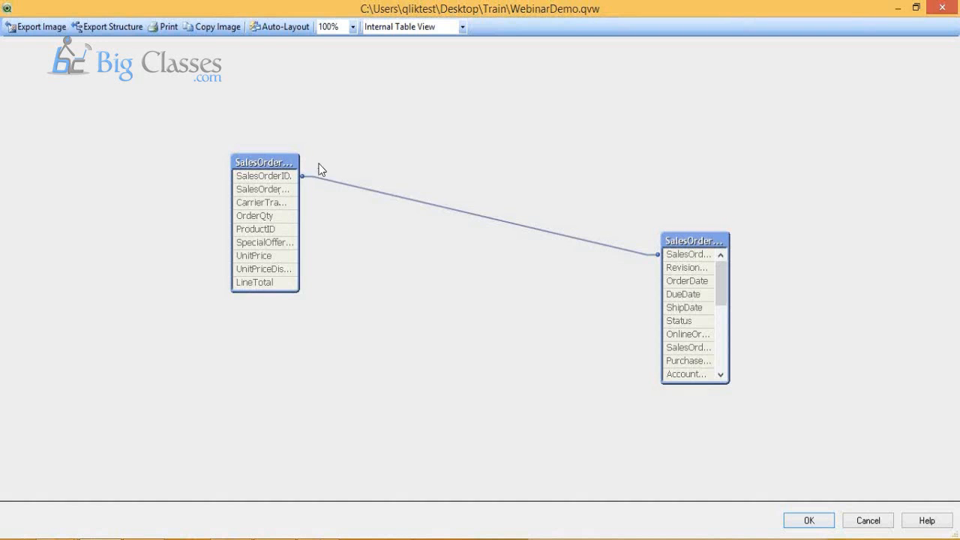
{"action": "left_click_drag", "start_coordinate": [687, 244], "coordinate": [506, 150]}
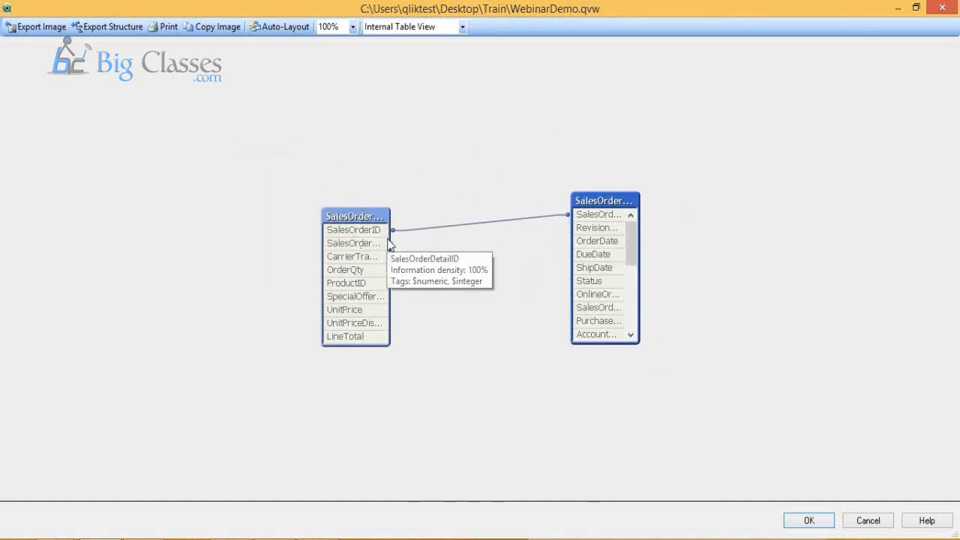
{"action": "left_click_drag", "start_coordinate": [391, 237], "coordinate": [453, 231]}
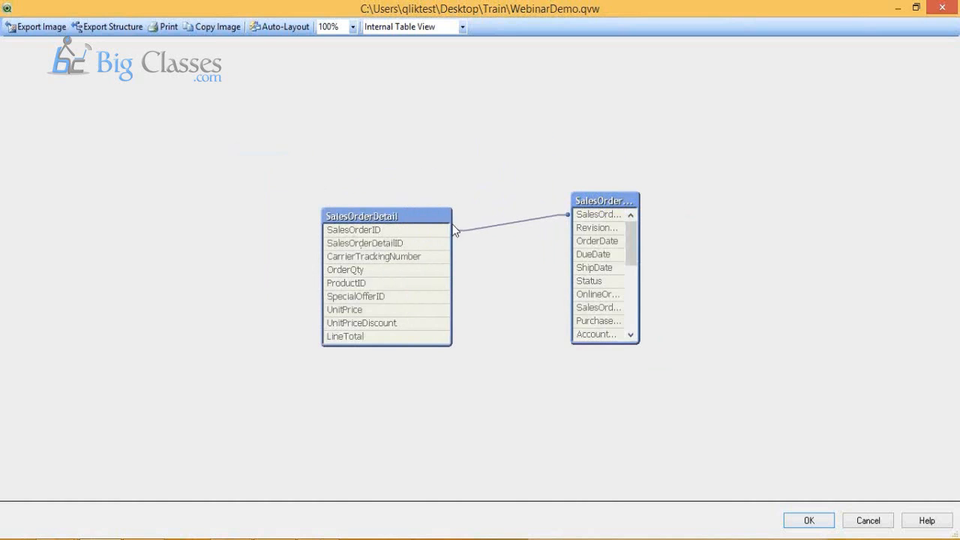
{"action": "left_click_drag", "start_coordinate": [639, 273], "coordinate": [762, 270]}
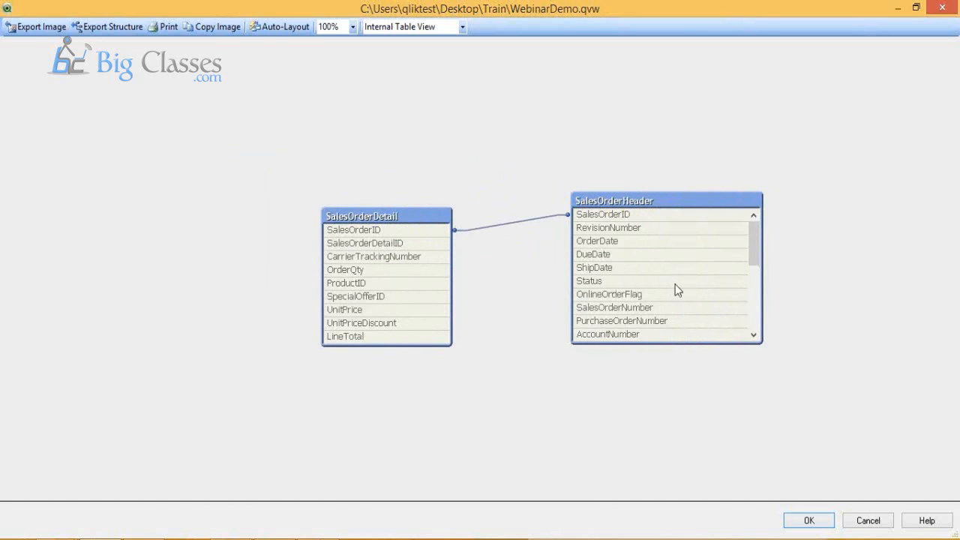
Step: Heighten the SalesOrderHeader table to show all fields through Comment, move both tables higher and accept the layout
{"action": "left_click_drag", "start_coordinate": [668, 344], "coordinate": [664, 501]}
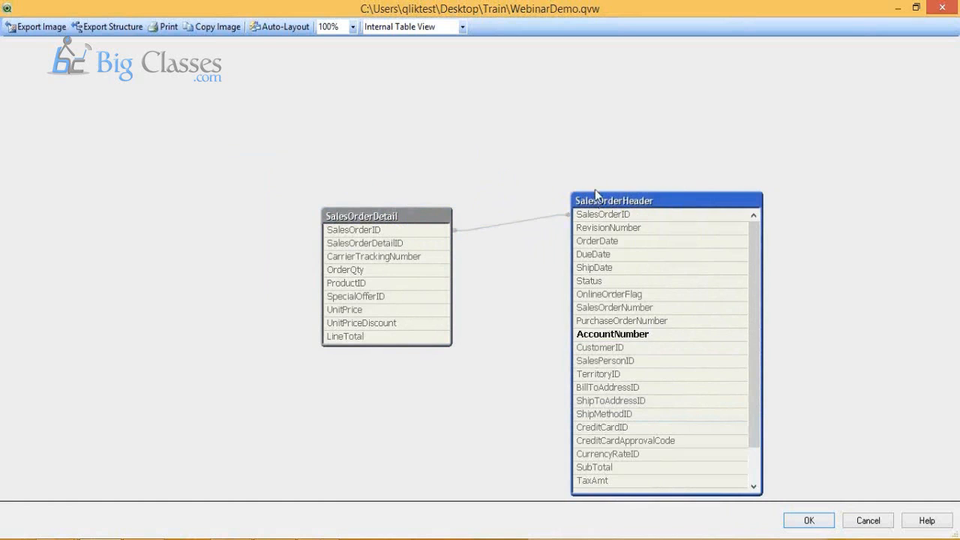
{"action": "left_click_drag", "start_coordinate": [595, 188], "coordinate": [591, 156]}
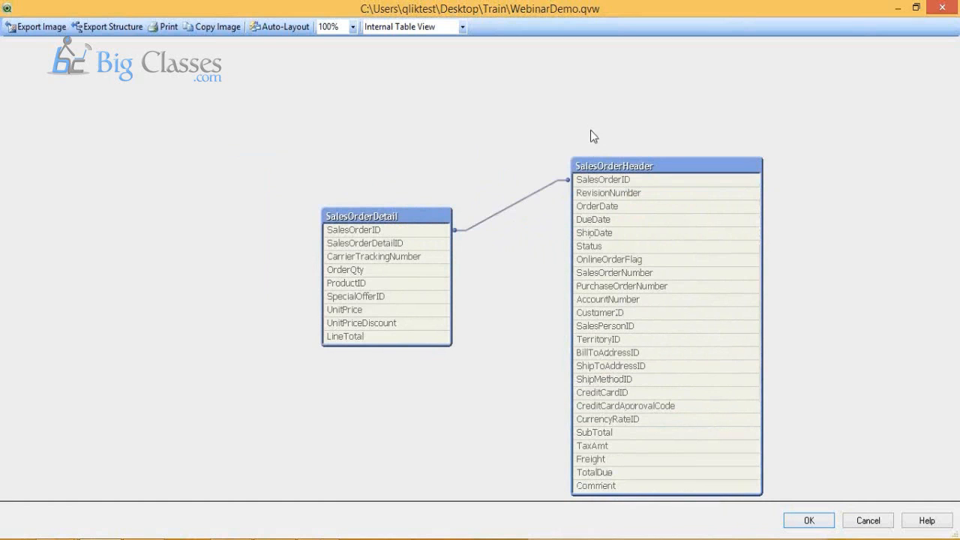
{"action": "left_click_drag", "start_coordinate": [405, 215], "coordinate": [416, 173]}
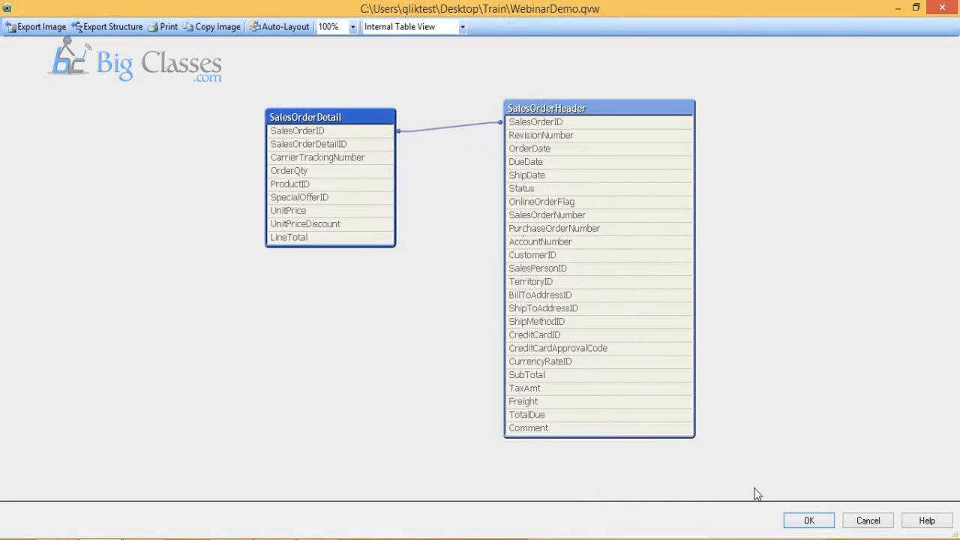
{"action": "left_click", "coordinate": [809, 522]}
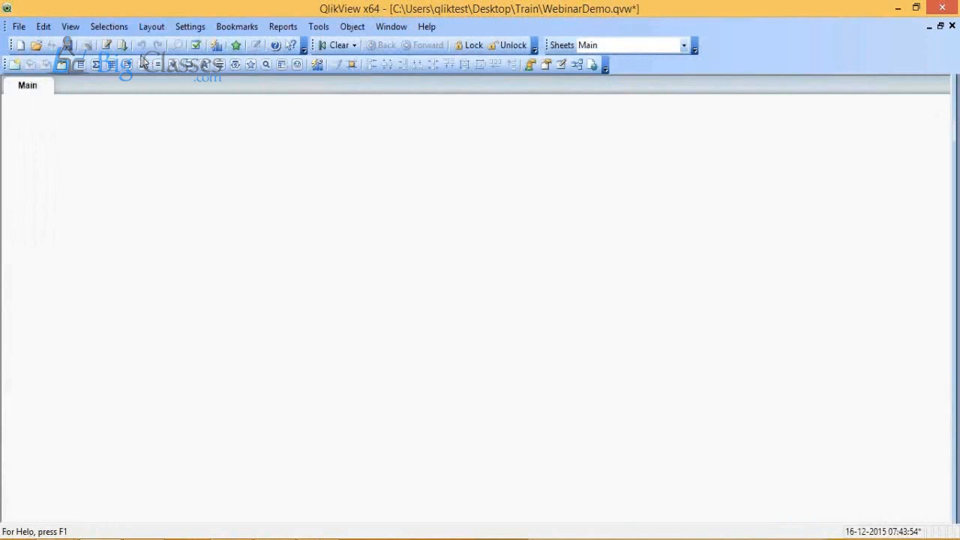
Step: Reopen the load script for editing and go to its end, below the SalesOrderDetail statement
{"action": "left_click", "coordinate": [109, 44]}
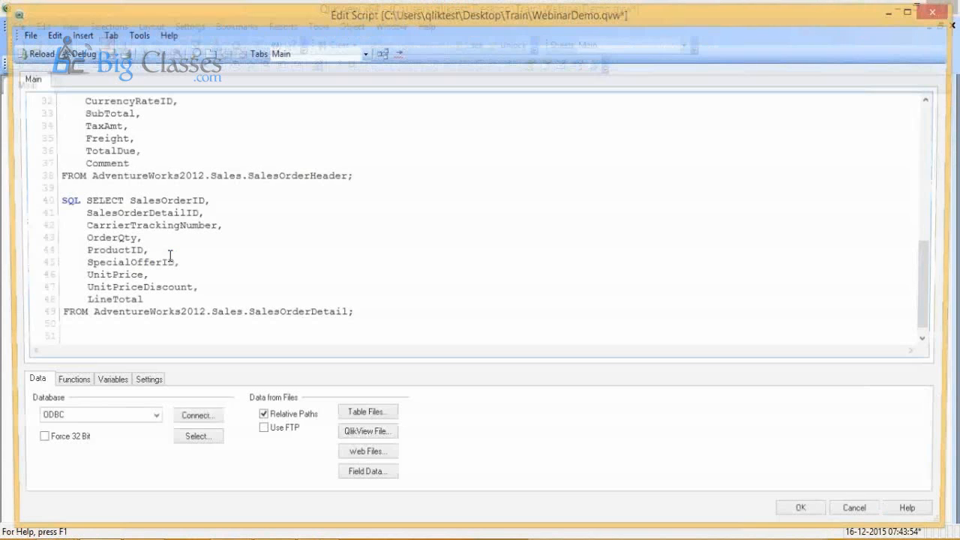
{"action": "scroll", "coordinate": [141, 214], "scroll_direction": "up", "scroll_amount": 4}
{"action": "scroll", "coordinate": [140, 214], "scroll_direction": "down", "scroll_amount": 4}
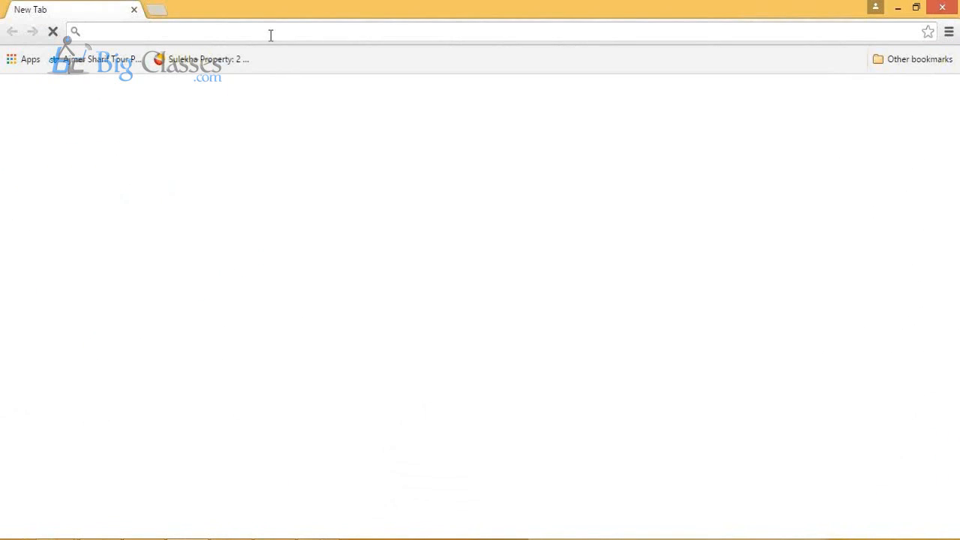
Step: Switch to Chrome, search Google for "wikipidea car sales" and look through the results
{"action": "type", "text": "w"}
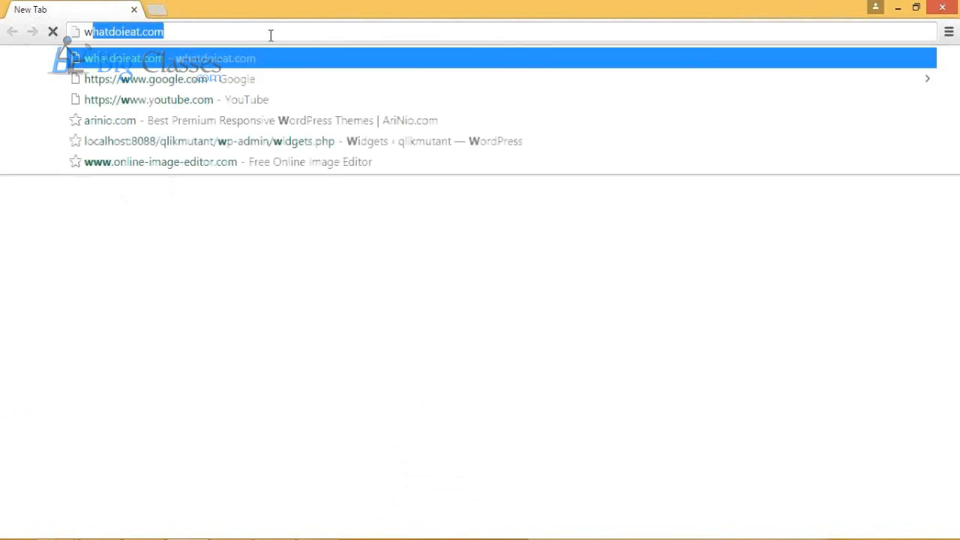
{"action": "type", "text": "ikipidea"}
{"action": "key", "text": "Return"}
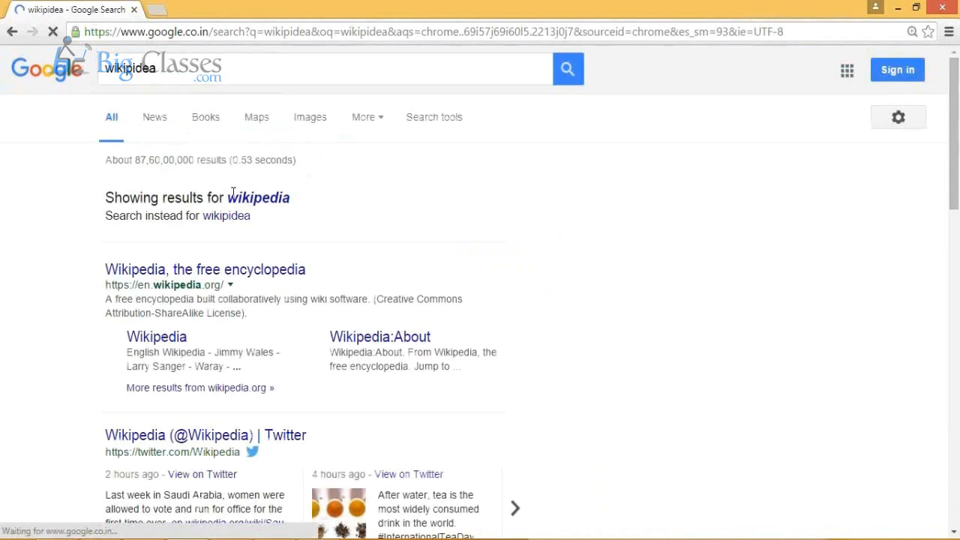
{"action": "left_click", "coordinate": [253, 56]}
{"action": "type", "text": "car sales"}
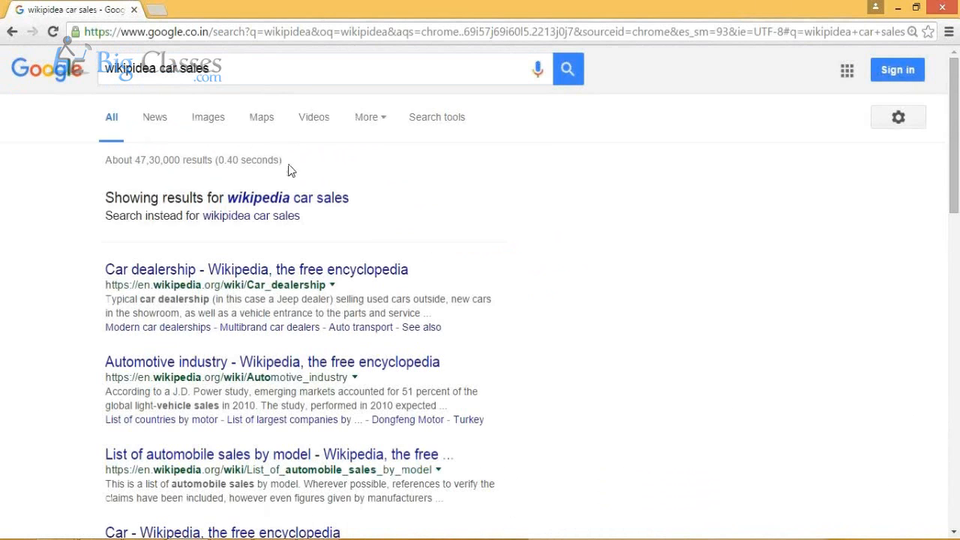
{"action": "scroll", "coordinate": [291, 171], "scroll_direction": "down", "scroll_amount": 1}
{"action": "scroll", "coordinate": [291, 171], "scroll_direction": "down", "scroll_amount": 1}
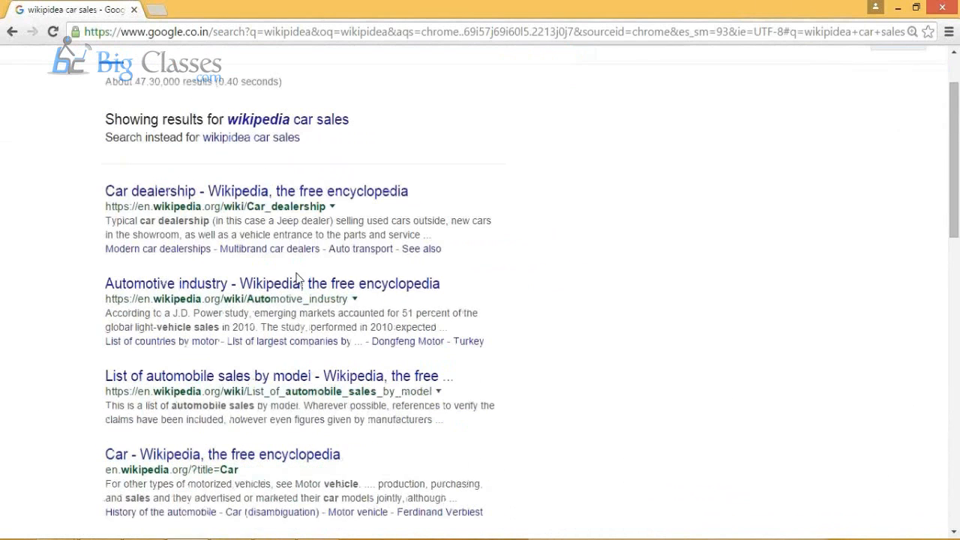
Step: Open Wikipedia's Automotive industry article and find the yearly table of global motor vehicle production
{"action": "left_click", "coordinate": [300, 283]}
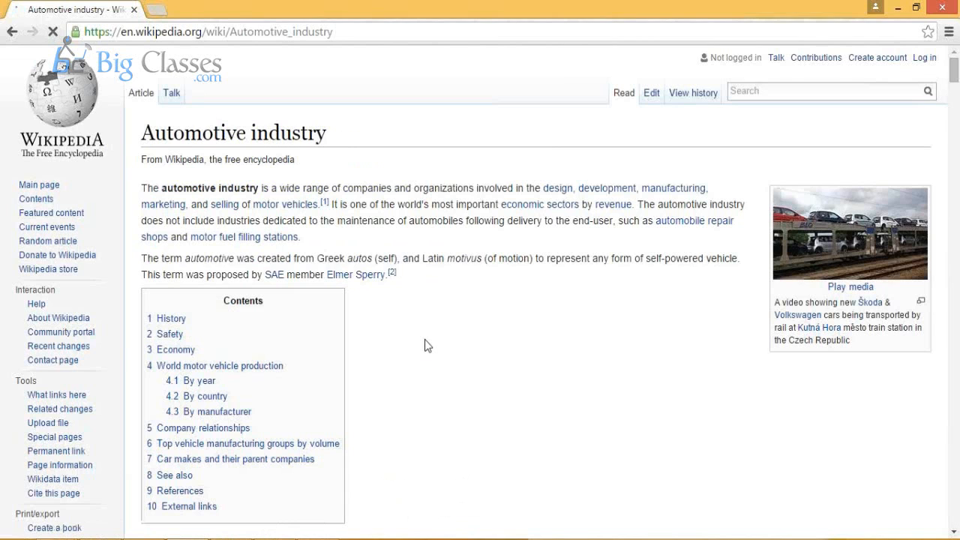
{"action": "scroll", "coordinate": [424, 345], "scroll_direction": "down", "scroll_amount": 1}
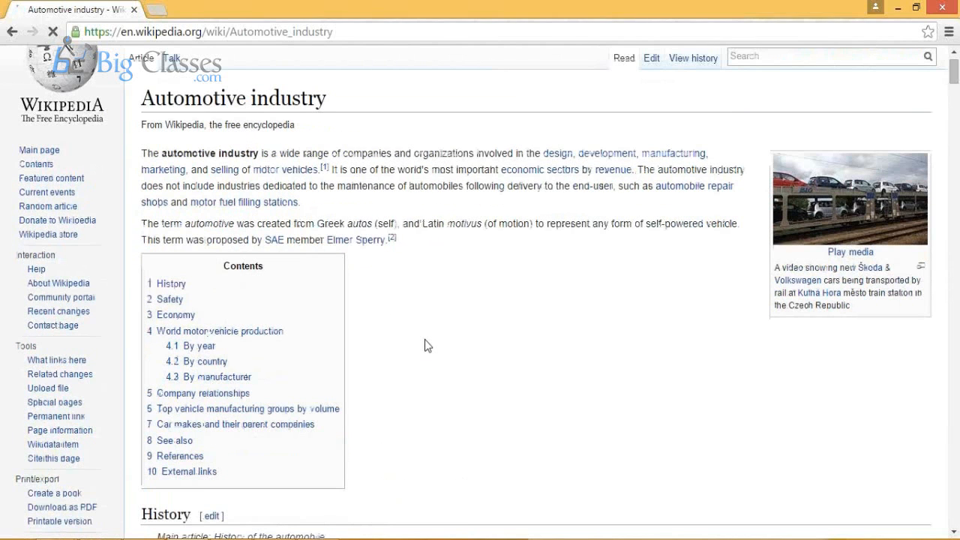
{"action": "scroll", "coordinate": [426, 337], "scroll_direction": "down", "scroll_amount": 10}
{"action": "scroll", "coordinate": [428, 328], "scroll_direction": "down", "scroll_amount": 3}
{"action": "left_click_drag", "start_coordinate": [141, 207], "coordinate": [318, 201]}
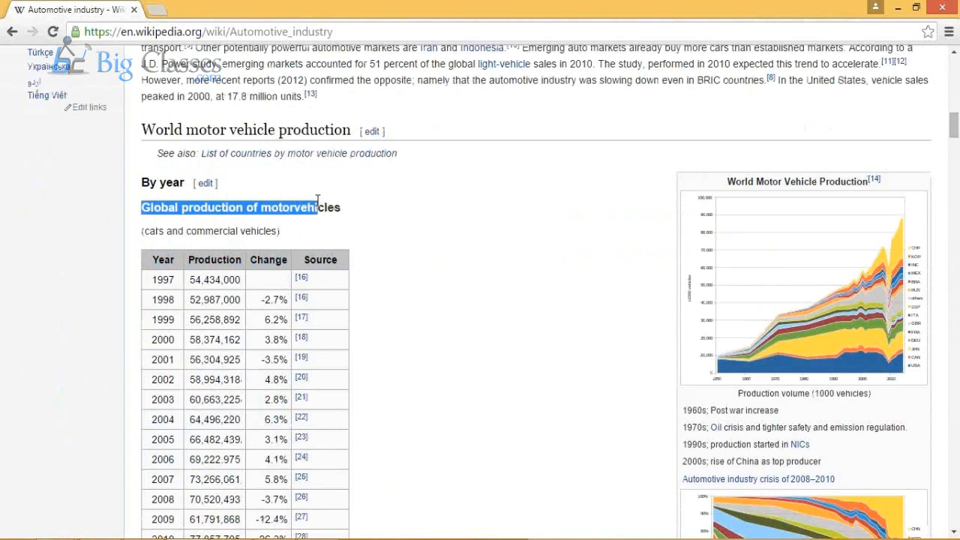
Step: Copy the web address of Wikipedia's Automotive industry article and switch back to the QlikView load script
{"action": "left_click", "coordinate": [359, 25]}
{"action": "key", "text": "ctrl+c"}
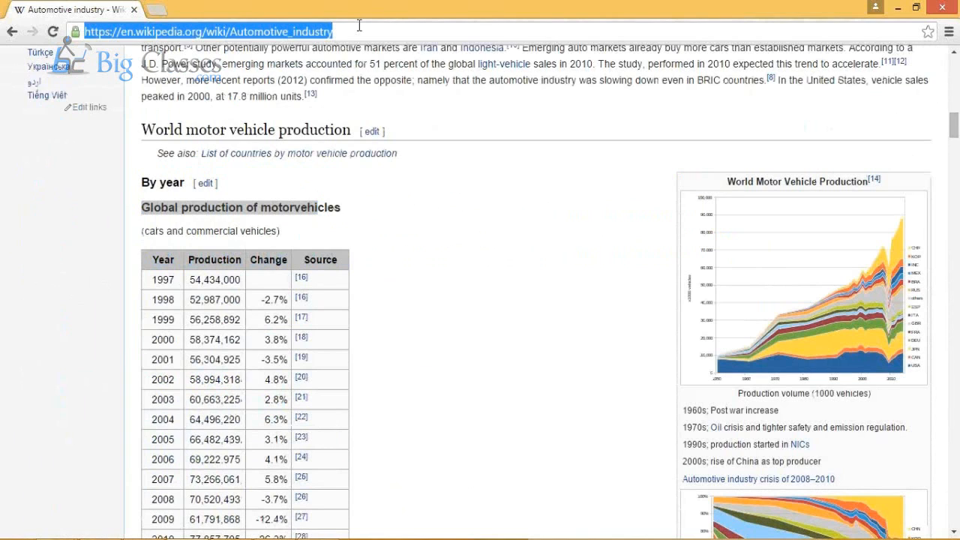
{"action": "key", "text": "alt+Tab"}
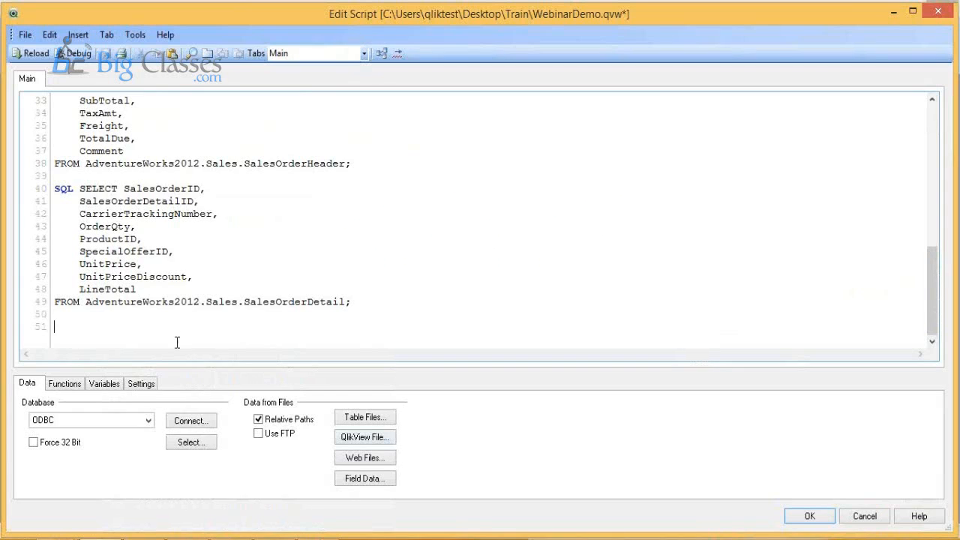
{"action": "left_click", "coordinate": [362, 460]}
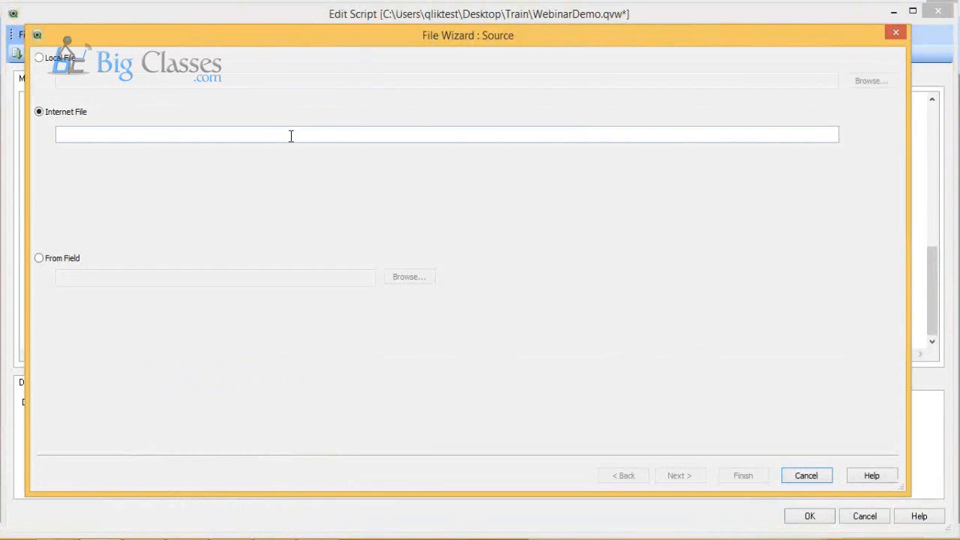
{"action": "left_click", "coordinate": [291, 136]}
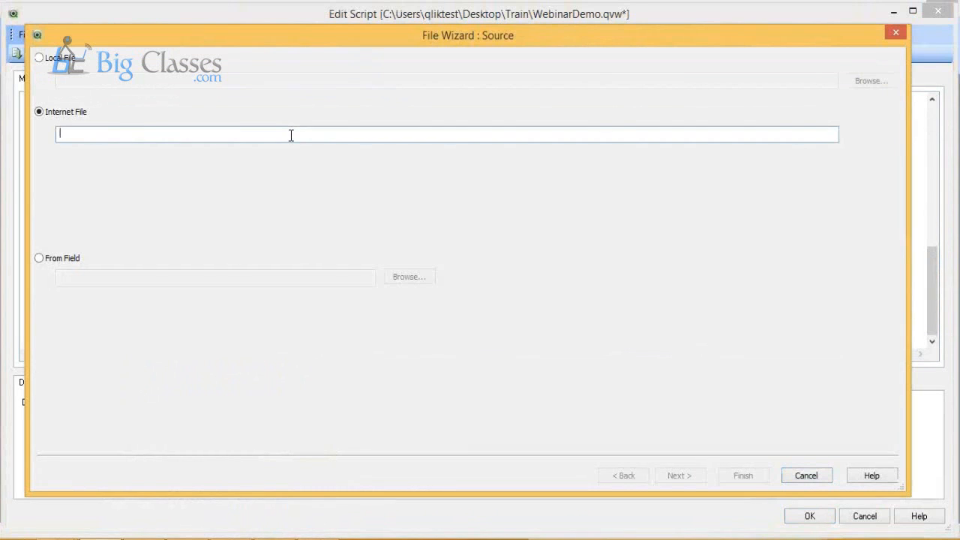
{"action": "key", "text": "ctrl+v"}
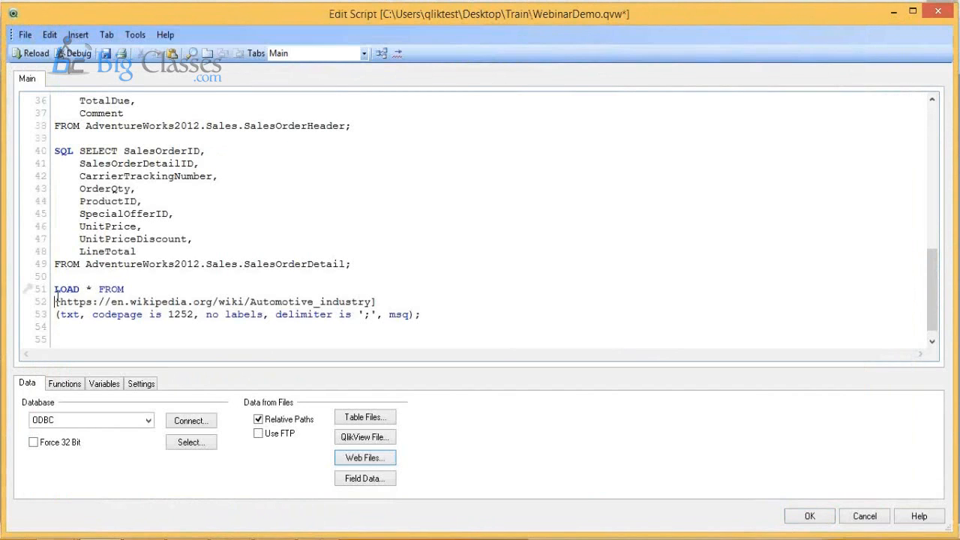
{"action": "left_click_drag", "start_coordinate": [56, 302], "coordinate": [448, 317]}
{"action": "key", "text": "Delete"}
{"action": "key", "text": "shift+Up"}
{"action": "key", "text": "Delete"}
{"action": "left_click", "coordinate": [391, 461]}
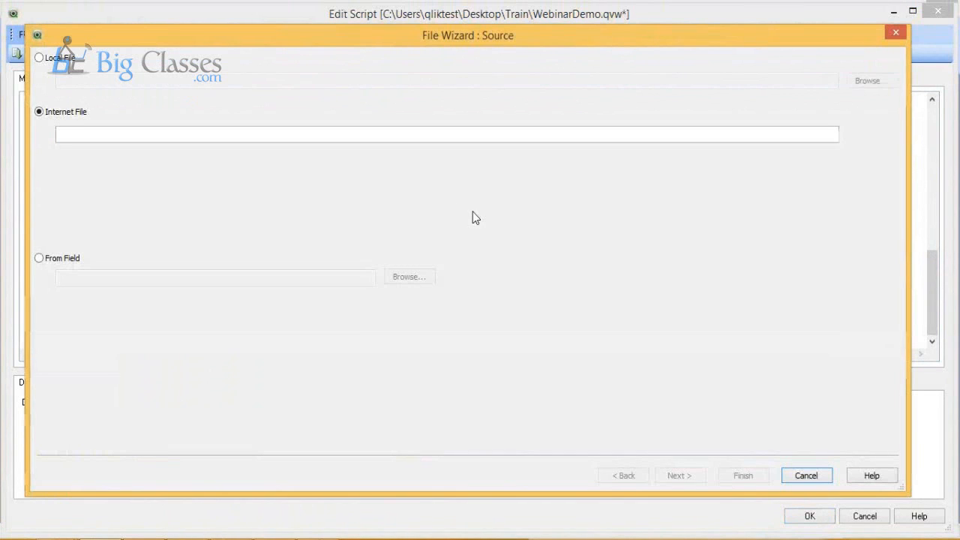
{"action": "left_click", "coordinate": [372, 135]}
{"action": "key", "text": "ctrl+v"}
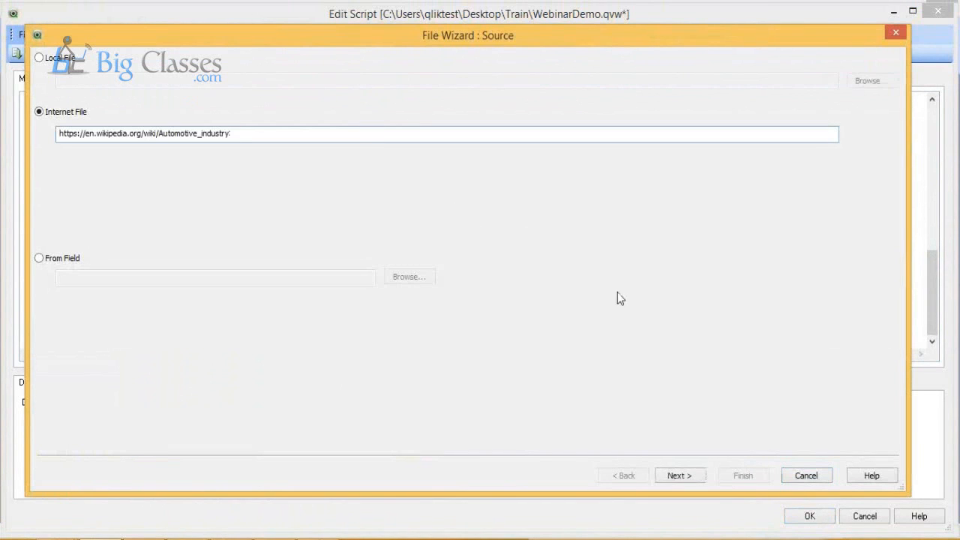
{"action": "left_click", "coordinate": [674, 477]}
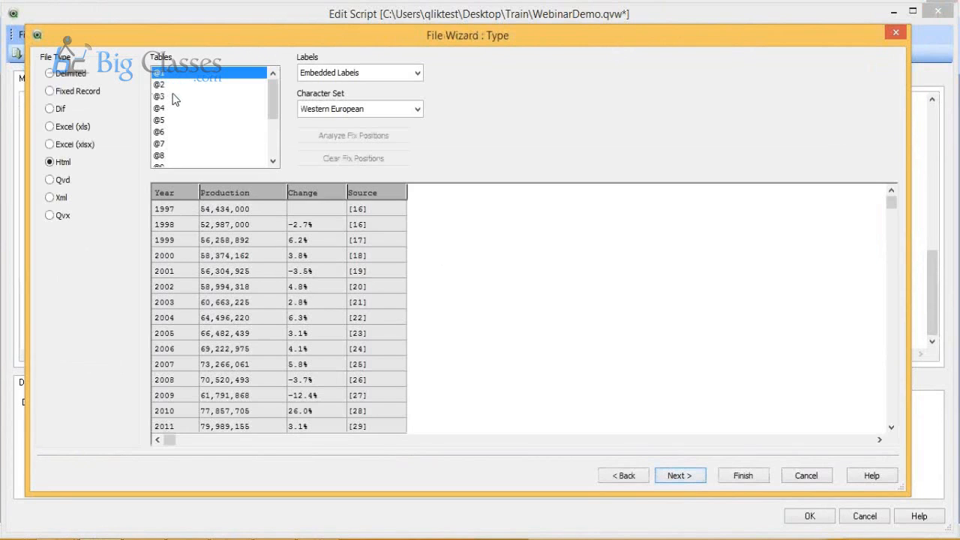
Step: Preview the page's other HTML tables, such as @2 and @4, and compare them with the tables in the Wikipedia article
{"action": "left_click", "coordinate": [183, 96]}
{"action": "left_click", "coordinate": [185, 86]}
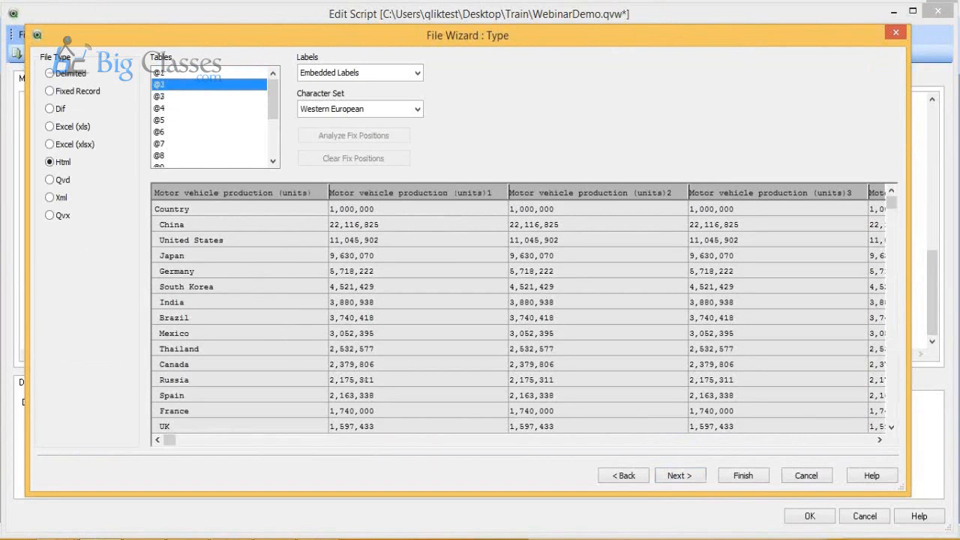
{"action": "key", "text": "alt+Tab"}
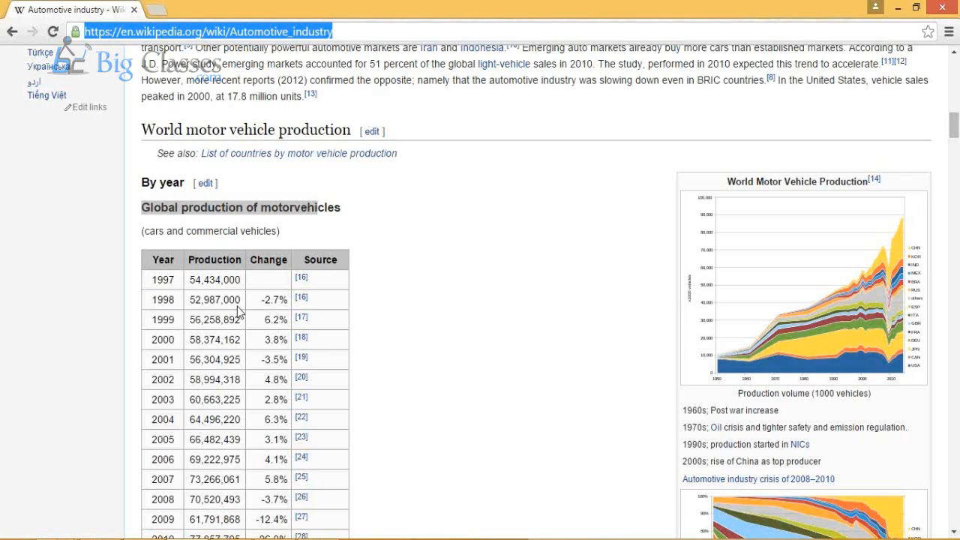
{"action": "scroll", "coordinate": [239, 309], "scroll_direction": "up", "scroll_amount": 2}
{"action": "scroll", "coordinate": [237, 306], "scroll_direction": "down", "scroll_amount": 5}
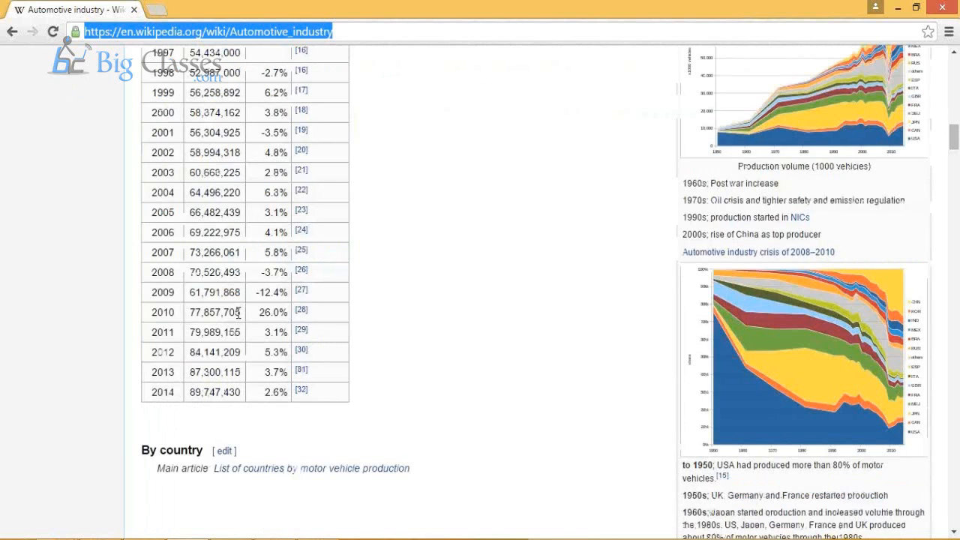
{"action": "scroll", "coordinate": [237, 313], "scroll_direction": "down", "scroll_amount": 7}
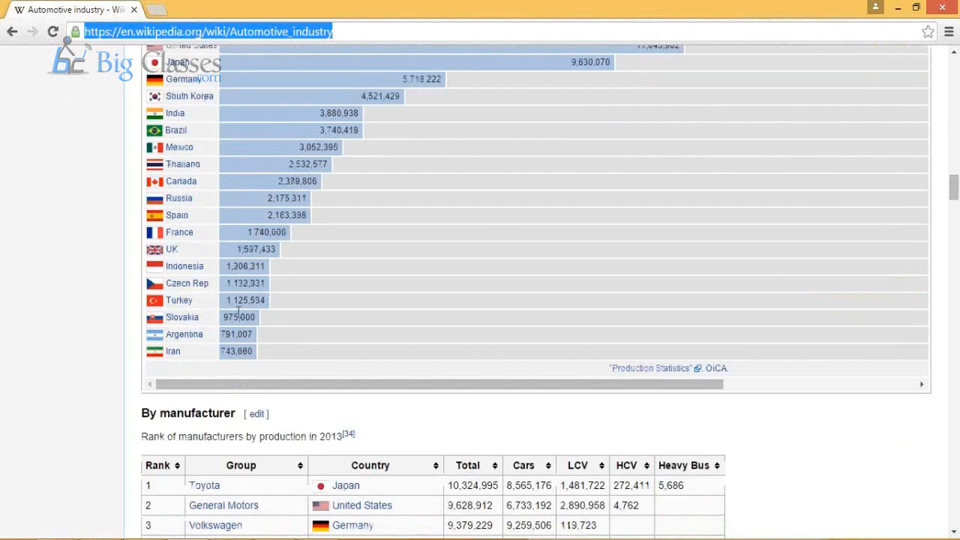
{"action": "scroll", "coordinate": [239, 311], "scroll_direction": "down", "scroll_amount": 5}
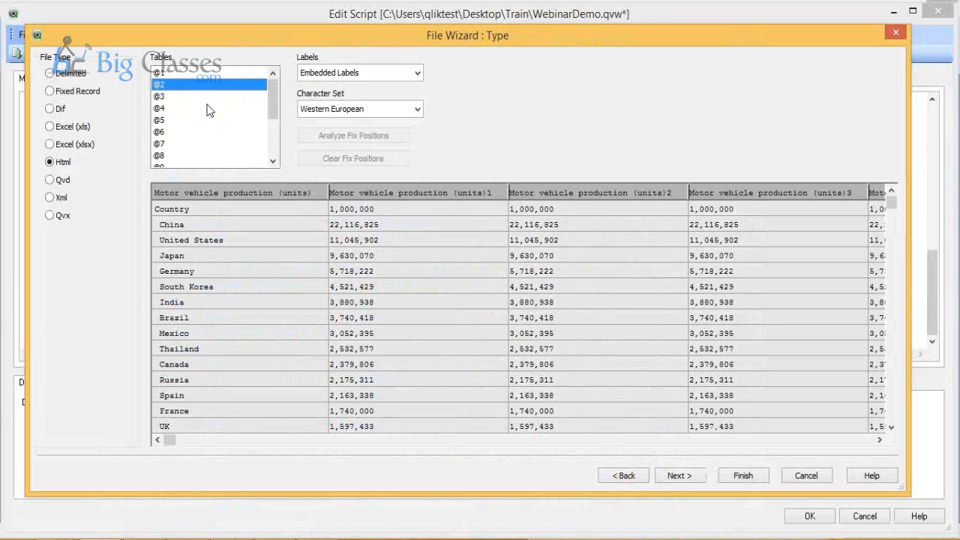
{"action": "left_click", "coordinate": [210, 98]}
{"action": "left_click", "coordinate": [210, 109]}
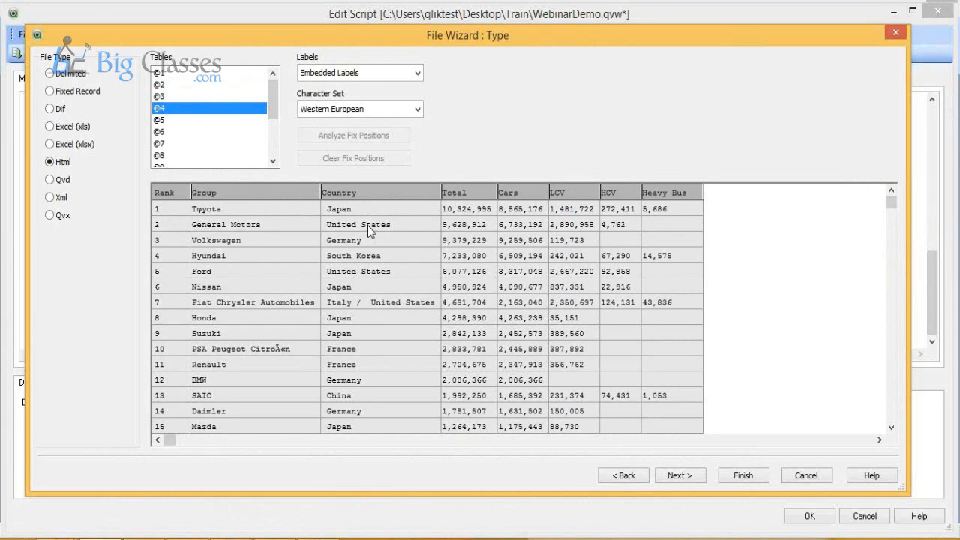
{"action": "key", "text": "alt+Tab"}
{"action": "key", "text": "alt+Tab"}
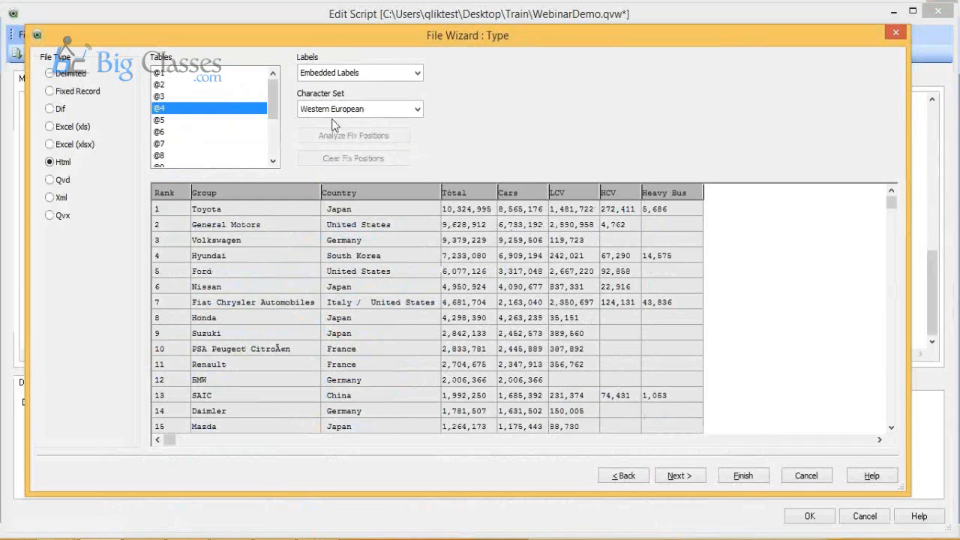
Step: Choose HTML table @1 with embedded labels and finish, inserting its load statement with Year, Production, Change and Source
{"action": "left_click", "coordinate": [191, 73]}
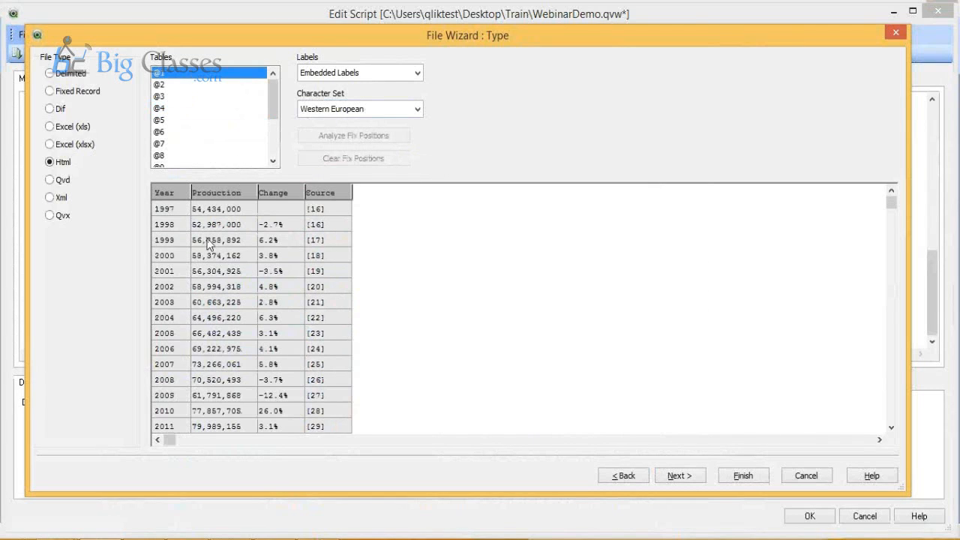
{"action": "left_click", "coordinate": [749, 481]}
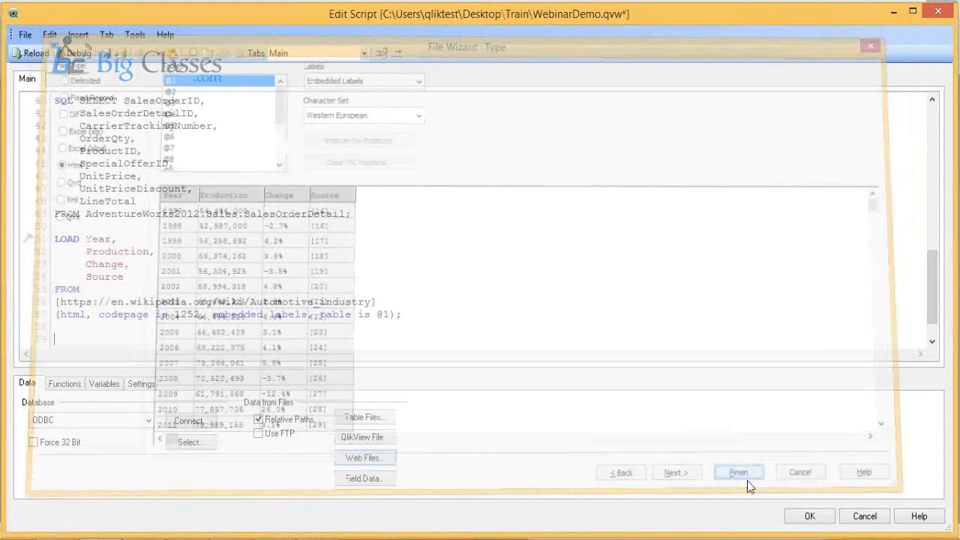
{"action": "scroll", "coordinate": [275, 291], "scroll_direction": "up", "scroll_amount": 6}
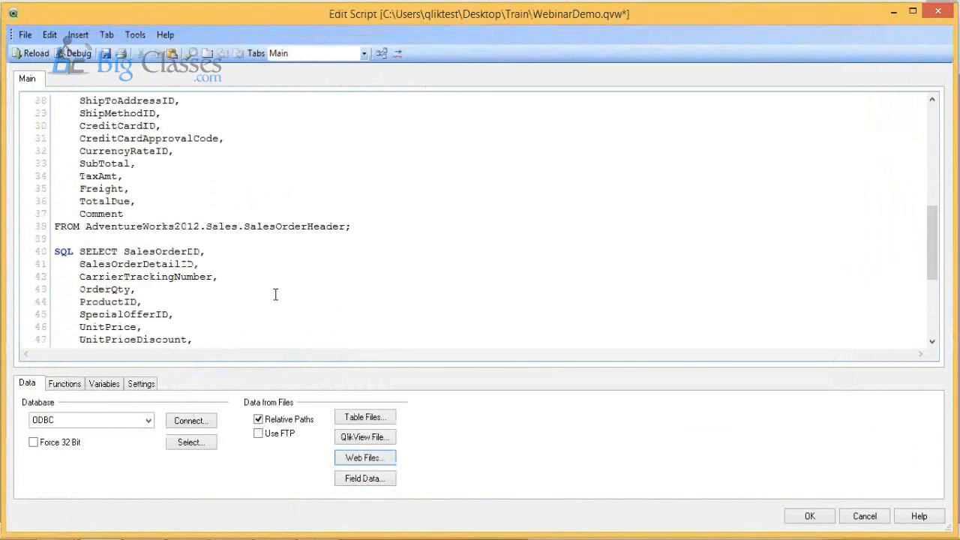
Step: Reload the script with the new web table and close the sheet properties without adding any fields
{"action": "left_click", "coordinate": [33, 54]}
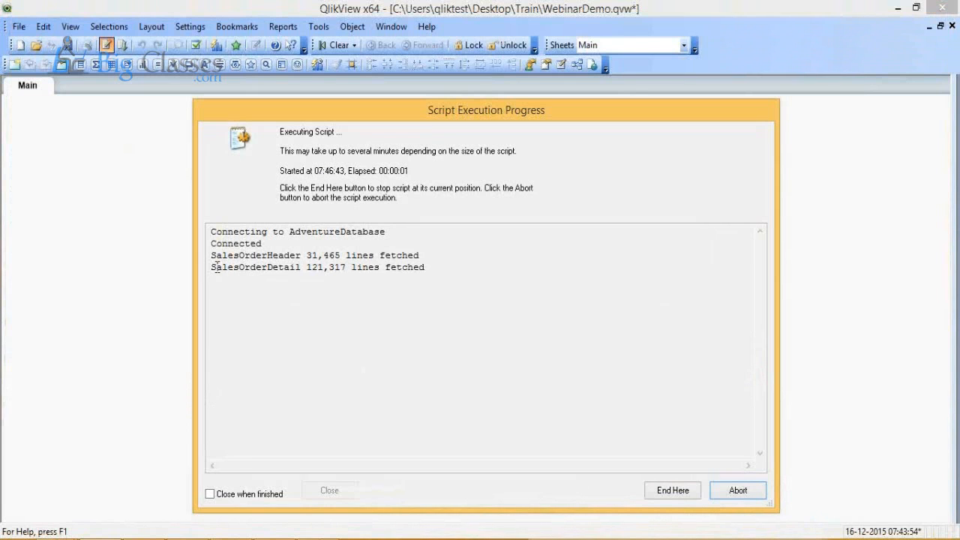
{"action": "left_click_drag", "start_coordinate": [212, 255], "coordinate": [412, 316]}
{"action": "left_click", "coordinate": [412, 316]}
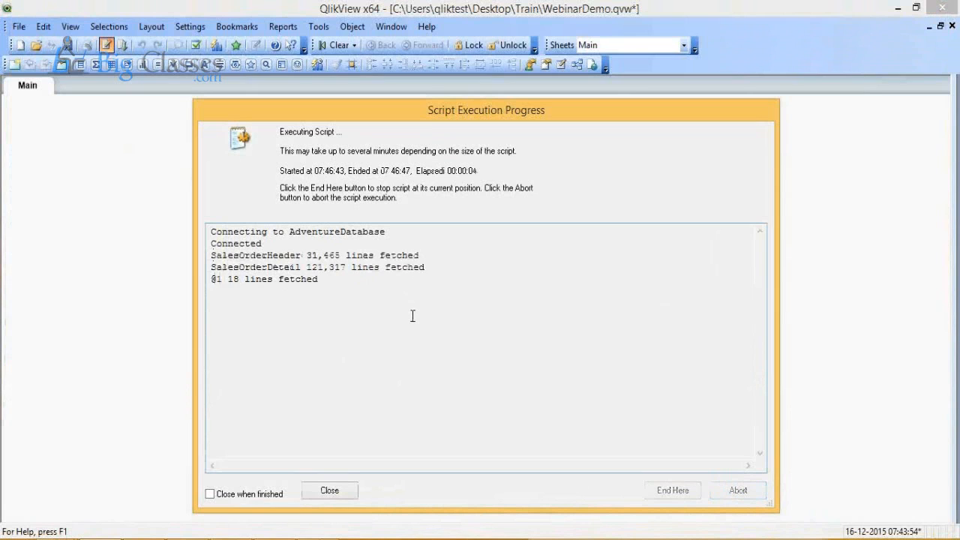
{"action": "left_click", "coordinate": [330, 490]}
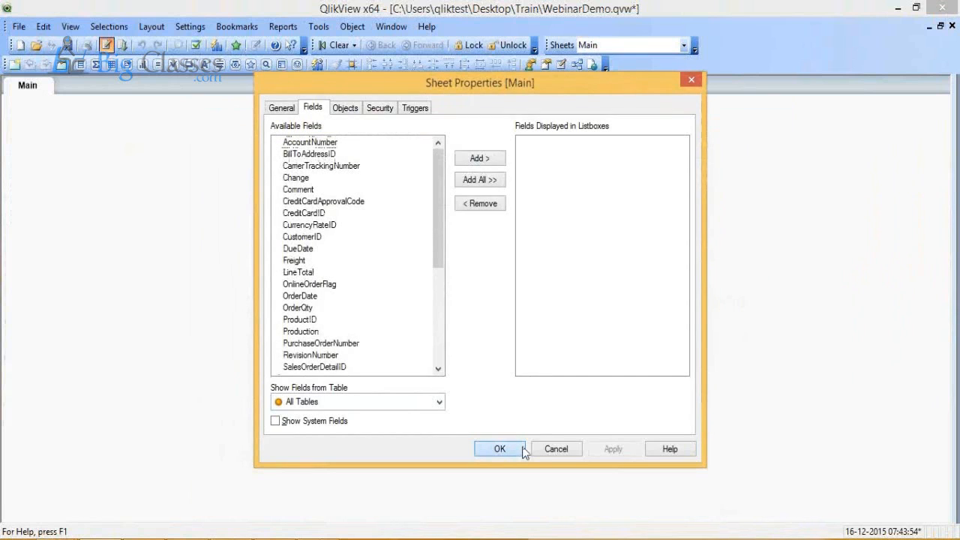
{"action": "left_click", "coordinate": [524, 451]}
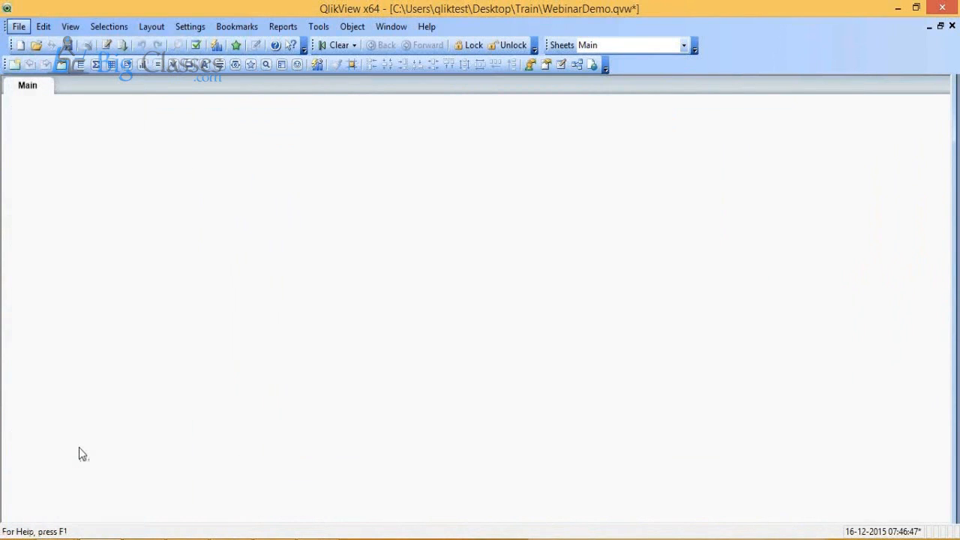
Step: In the Table Viewer, move table @1 to the lower left of SalesOrderDetail, highlight OrderDate and Year in turn, and accept the layout
{"action": "key", "text": "ctrl+t"}
{"action": "left_click_drag", "start_coordinate": [479, 202], "coordinate": [222, 293]}
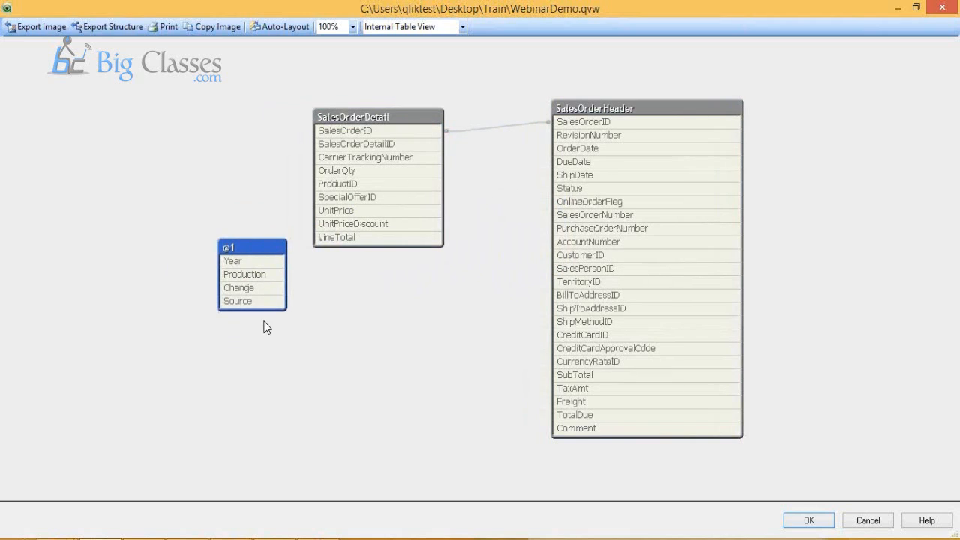
{"action": "mouse_move", "coordinate": [271, 288]}
{"action": "left_click", "coordinate": [598, 154]}
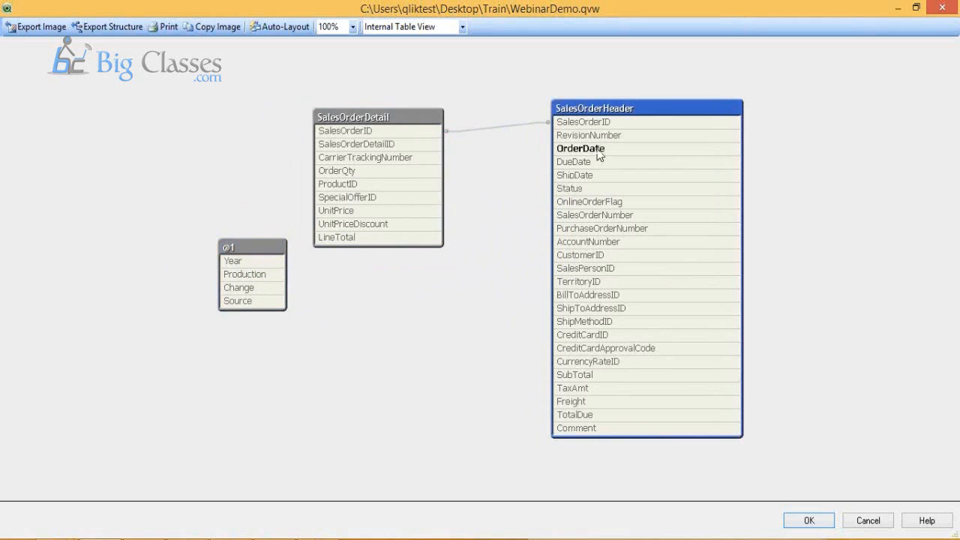
{"action": "left_click", "coordinate": [237, 263]}
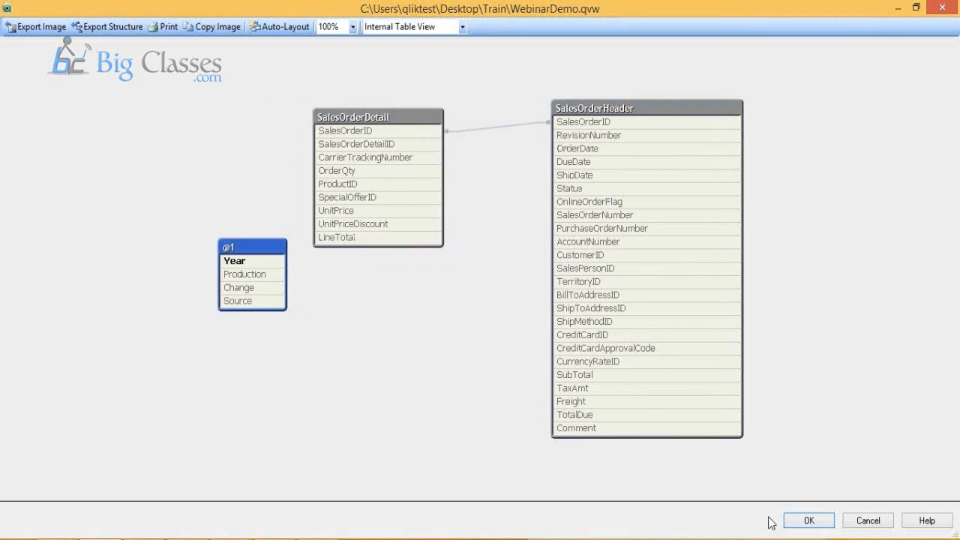
{"action": "left_click", "coordinate": [810, 525]}
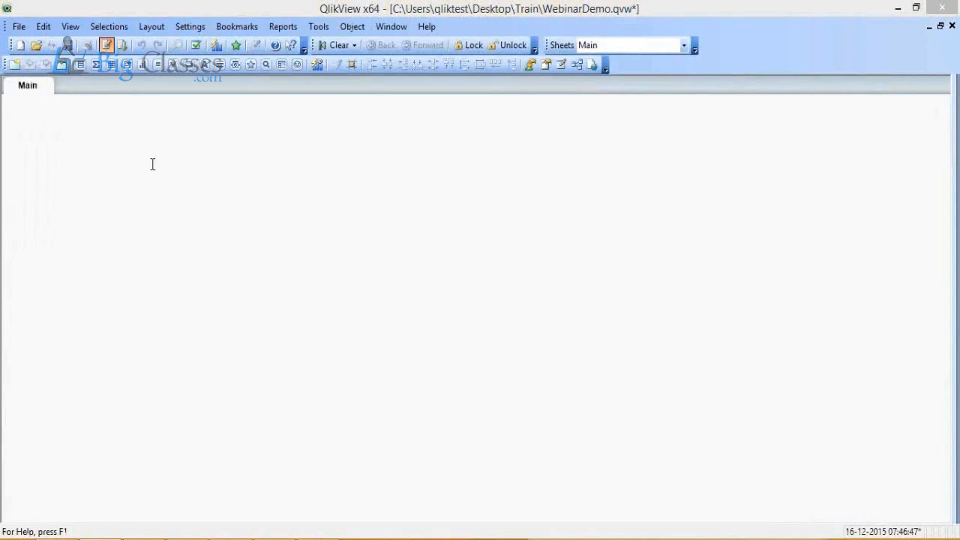
Step: Reopen the load script, add a blank line below the ODBC CONNECT statement and delete the entire SalesOrderHeader SELECT statement
{"action": "key", "text": "ctrl+e"}
{"action": "scroll", "coordinate": [152, 169], "scroll_direction": "up", "scroll_amount": 10}
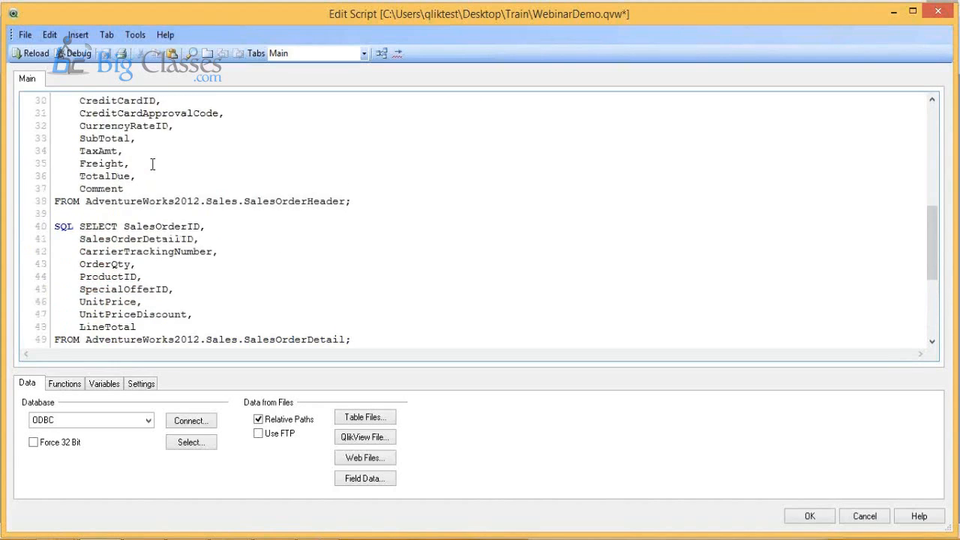
{"action": "scroll", "coordinate": [152, 171], "scroll_direction": "up", "scroll_amount": 2}
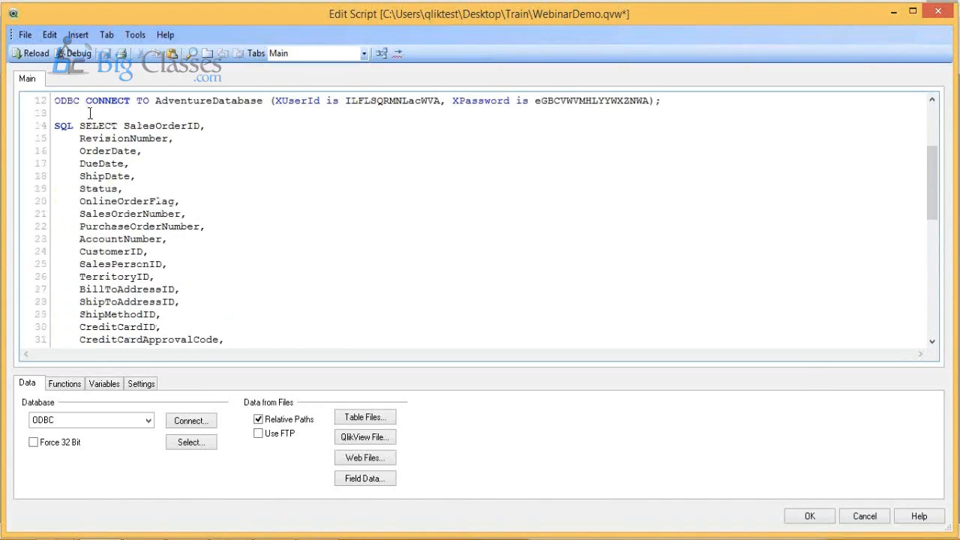
{"action": "key", "text": "Return"}
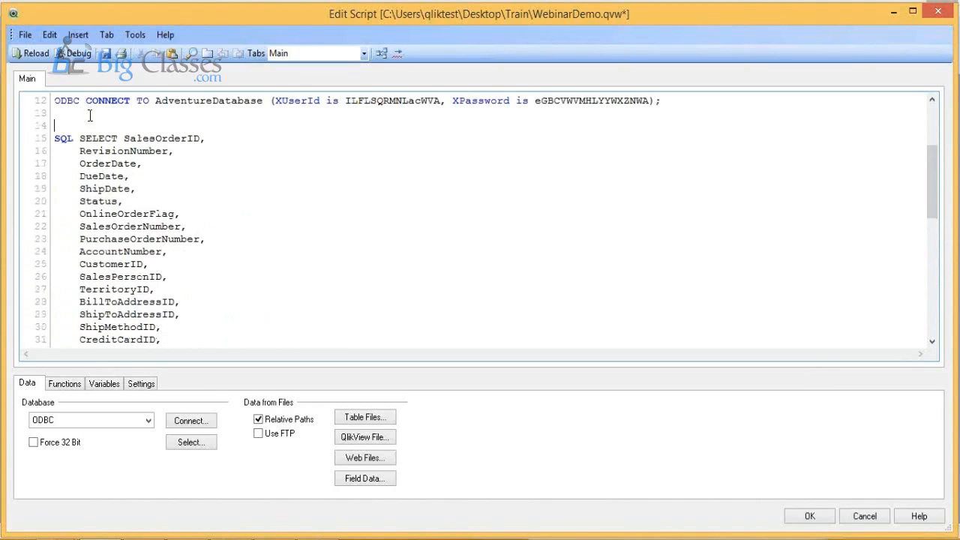
{"action": "left_click_drag", "start_coordinate": [54, 138], "coordinate": [192, 135]}
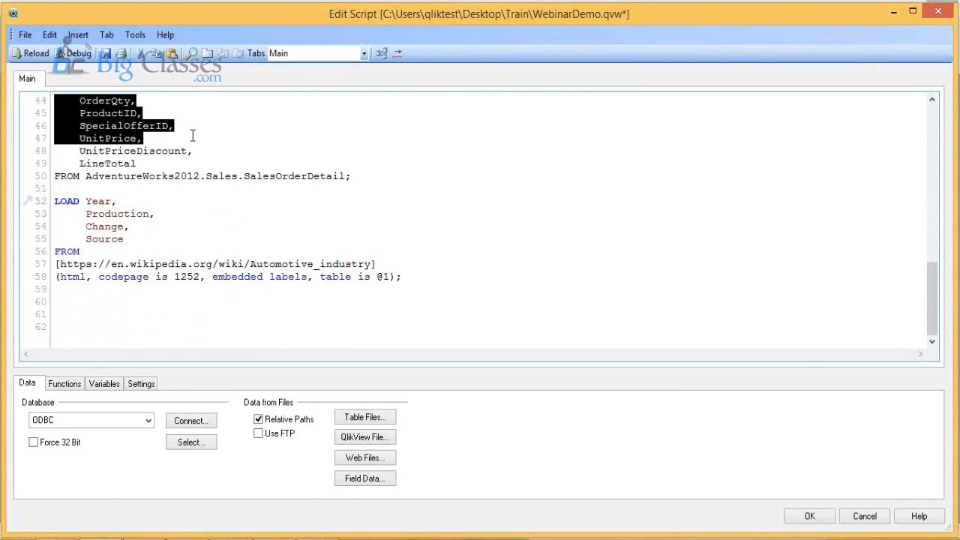
{"action": "scroll", "coordinate": [193, 135], "scroll_direction": "up", "scroll_amount": 4}
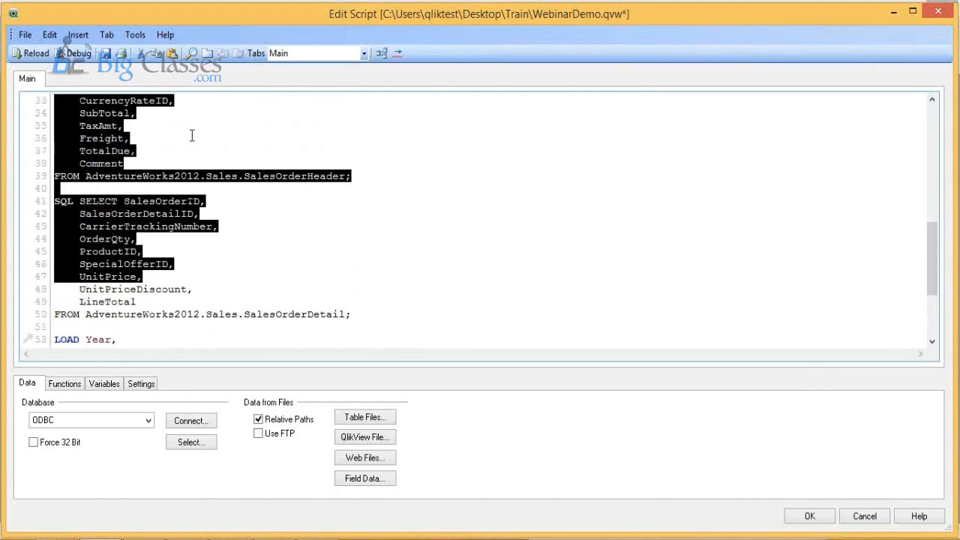
{"action": "scroll", "coordinate": [192, 135], "scroll_direction": "up", "scroll_amount": 1}
{"action": "scroll", "coordinate": [376, 201], "scroll_direction": "up", "scroll_amount": 5}
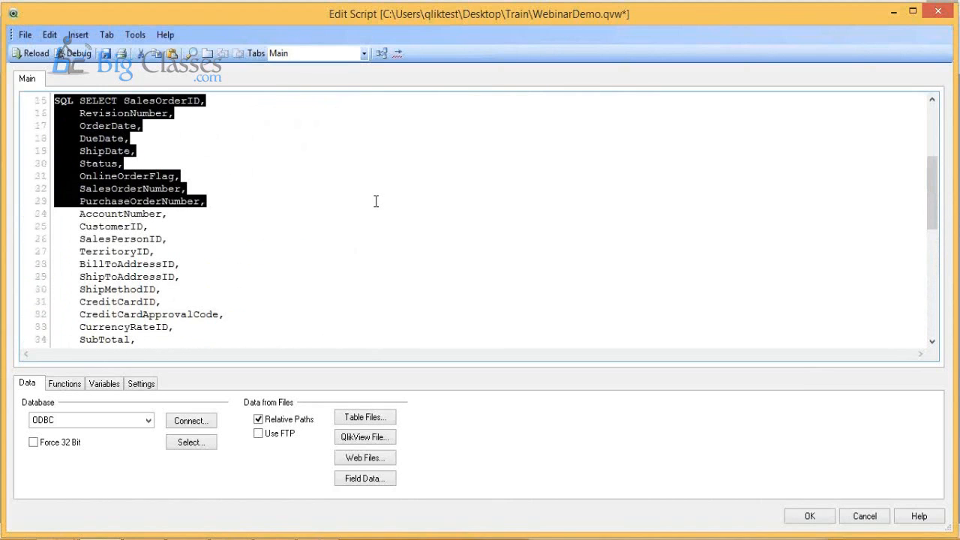
{"action": "scroll", "coordinate": [375, 201], "scroll_direction": "down", "scroll_amount": 4}
{"action": "left_click", "coordinate": [372, 239], "text": "shift"}
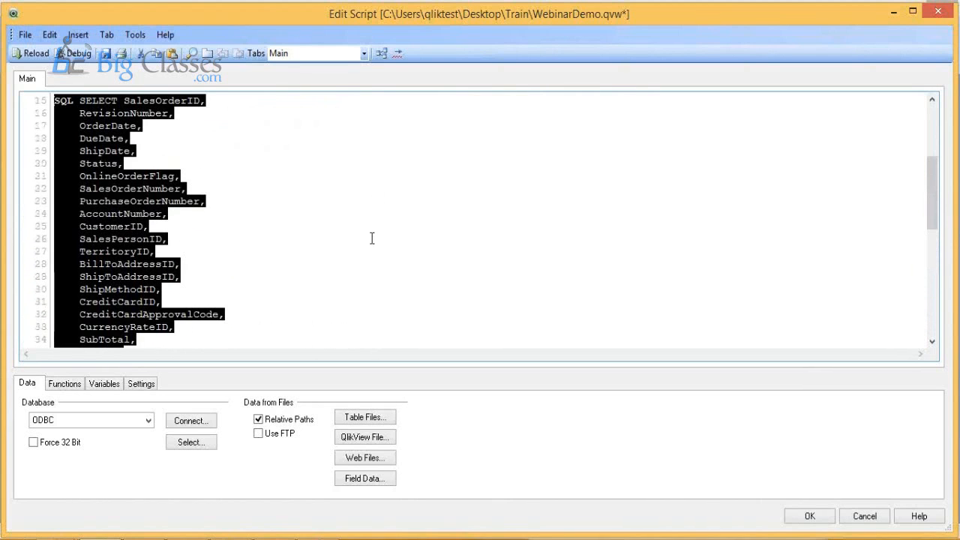
{"action": "scroll", "coordinate": [372, 239], "scroll_direction": "down", "scroll_amount": 4}
{"action": "key", "text": "Delete"}
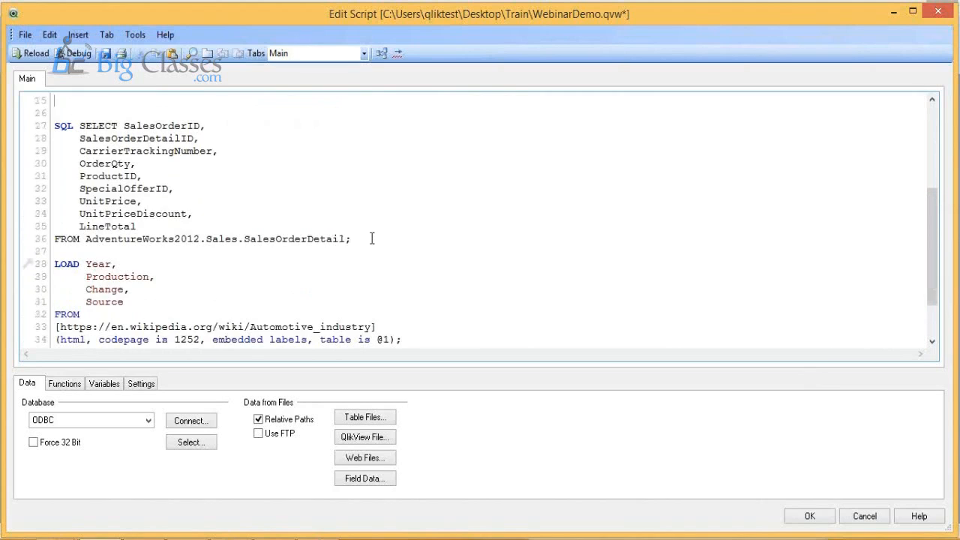
Step: Start a new select statement from AdventureWorks2012 using owner Sales and the SalesOrderHeader table
{"action": "left_click", "coordinate": [191, 441]}
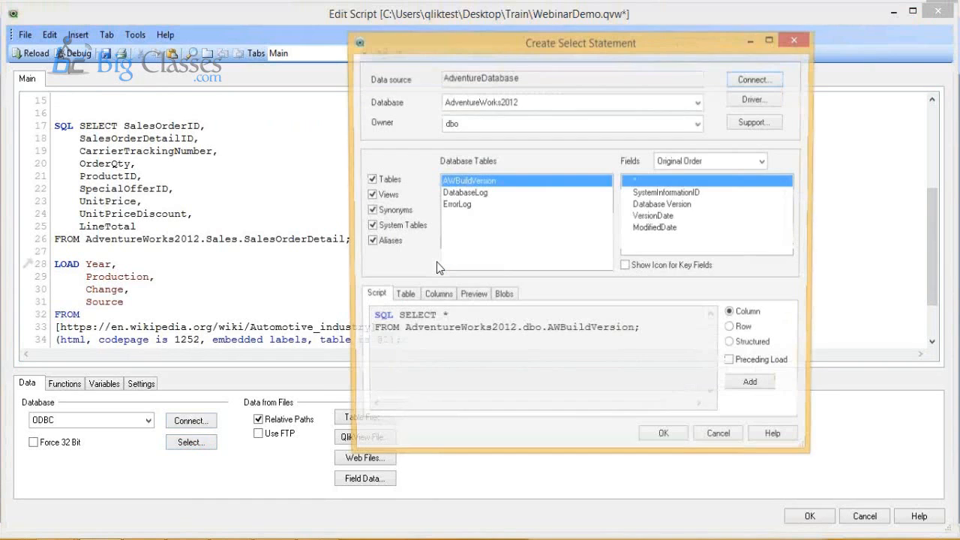
{"action": "left_click", "coordinate": [517, 124]}
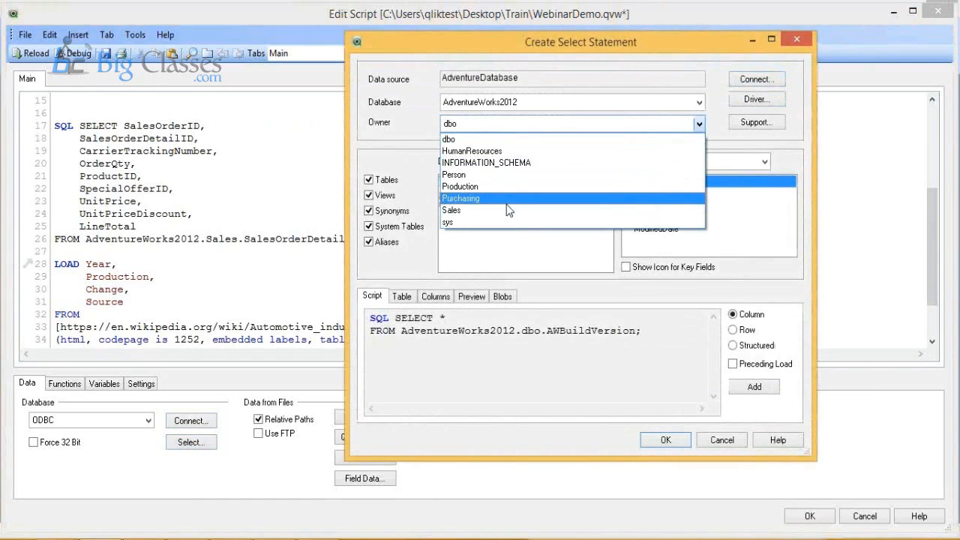
{"action": "left_click", "coordinate": [506, 211]}
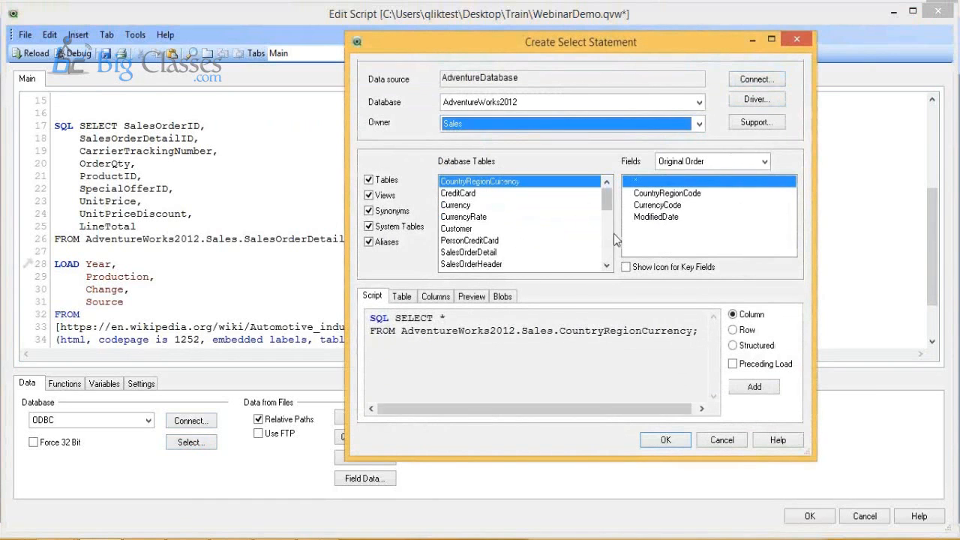
{"action": "left_click_drag", "start_coordinate": [606, 201], "coordinate": [606, 204]}
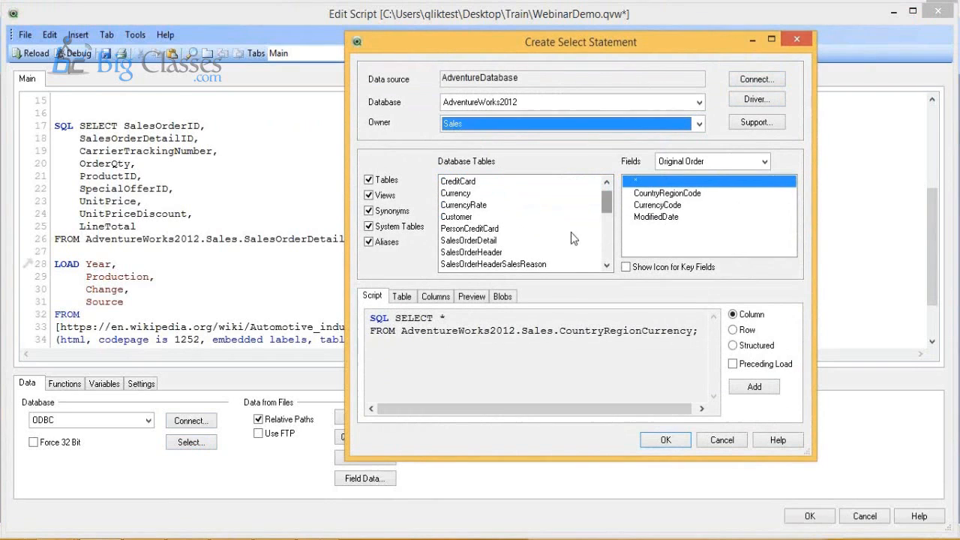
{"action": "left_click", "coordinate": [515, 252]}
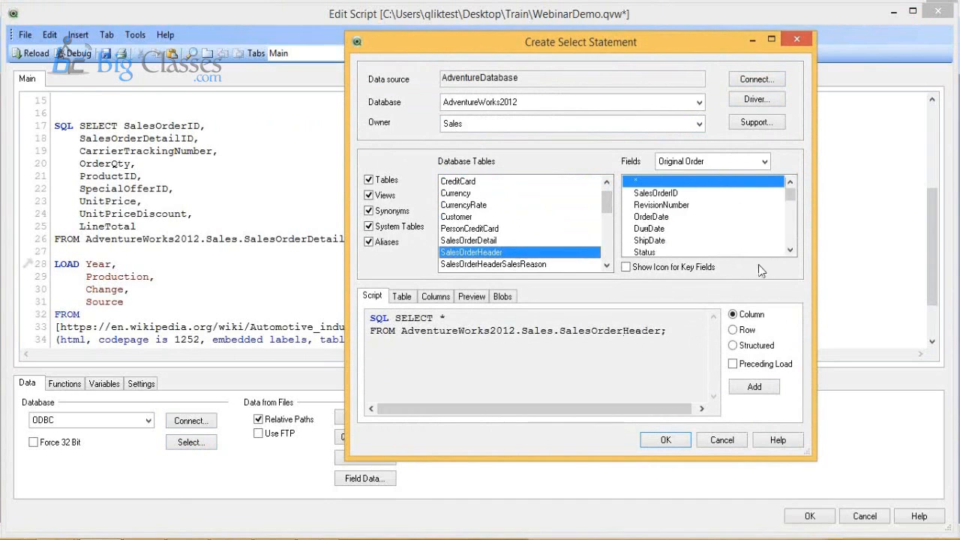
Step: Include the SalesOrderHeader fields from SalesOrderID through Comment, enable Preceding Load, and insert the statement into the script
{"action": "left_click", "coordinate": [674, 194]}
{"action": "left_click_drag", "start_coordinate": [789, 197], "coordinate": [794, 246]}
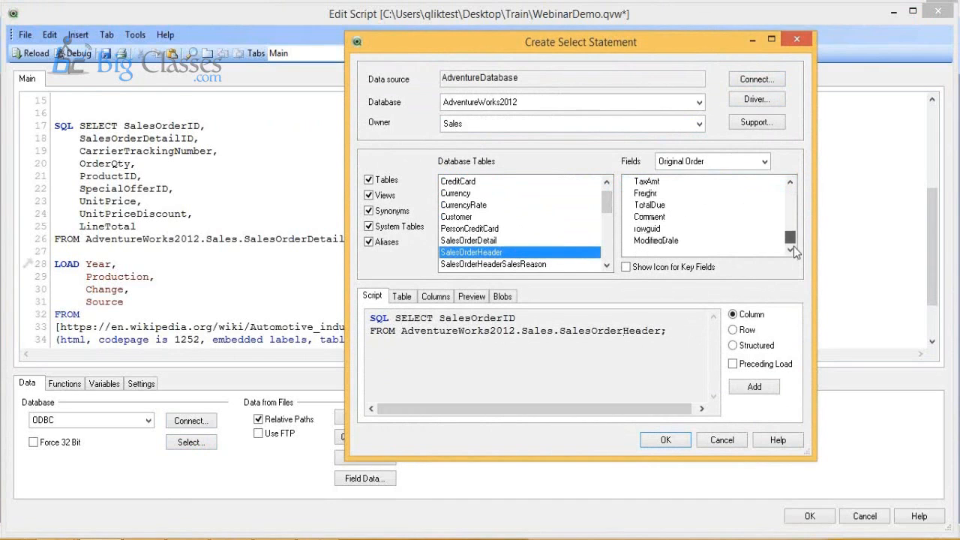
{"action": "left_click", "coordinate": [712, 217], "text": "shift"}
{"action": "left_click", "coordinate": [733, 364]}
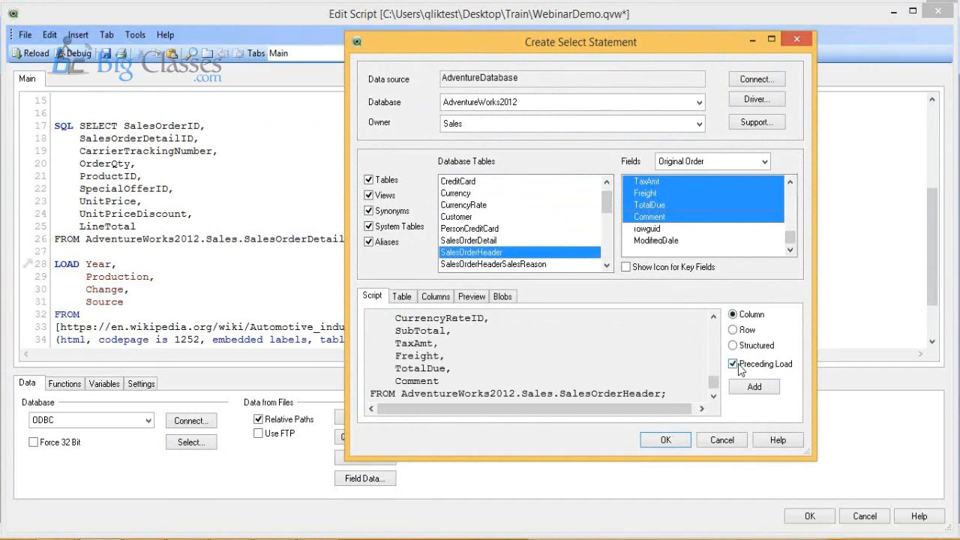
{"action": "left_click", "coordinate": [664, 440]}
Step: Examine the SalesOrderHeader preceding LOAD field list and compare it with the SQL SELECT statement below it
{"action": "scroll", "coordinate": [278, 234], "scroll_direction": "down", "scroll_amount": 3}
{"action": "scroll", "coordinate": [279, 236], "scroll_direction": "up", "scroll_amount": 4}
{"action": "scroll", "coordinate": [278, 236], "scroll_direction": "up", "scroll_amount": 10}
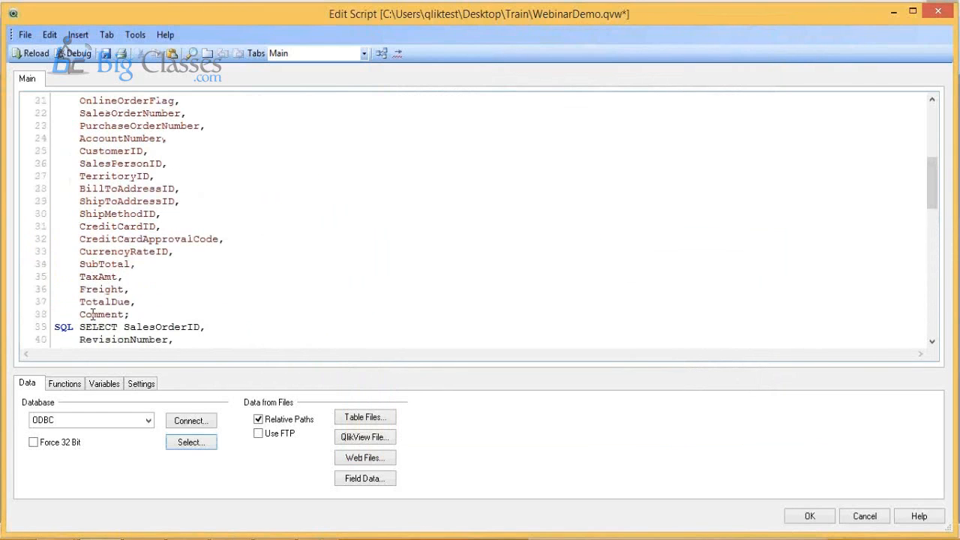
{"action": "left_click_drag", "start_coordinate": [124, 313], "coordinate": [76, 272]}
{"action": "scroll", "coordinate": [76, 272], "scroll_direction": "down", "scroll_amount": 8}
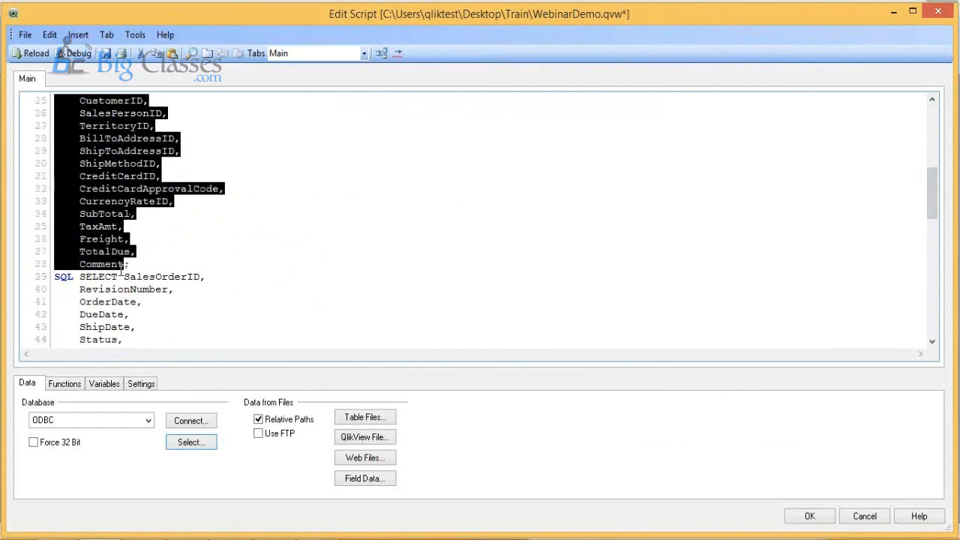
{"action": "scroll", "coordinate": [122, 271], "scroll_direction": "down", "scroll_amount": 2}
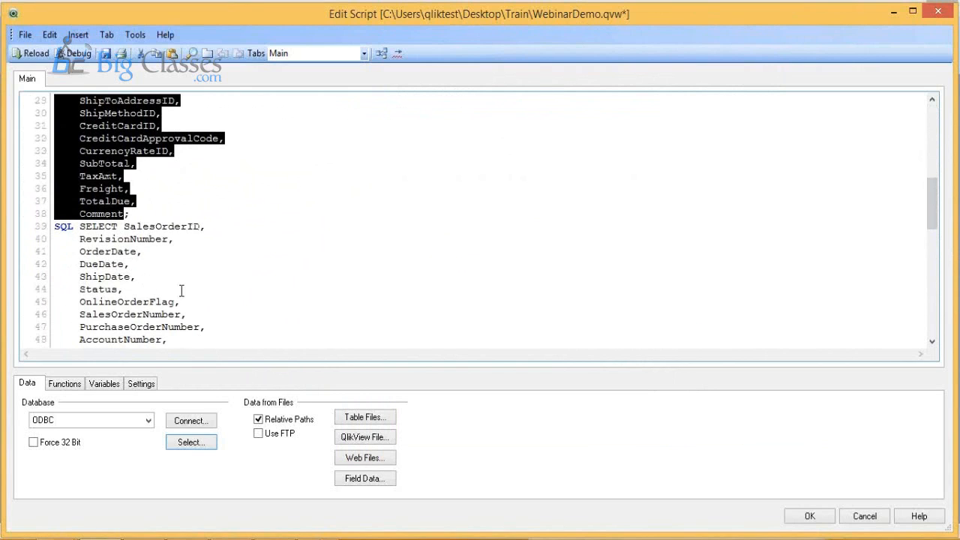
{"action": "scroll", "coordinate": [181, 291], "scroll_direction": "up", "scroll_amount": 3}
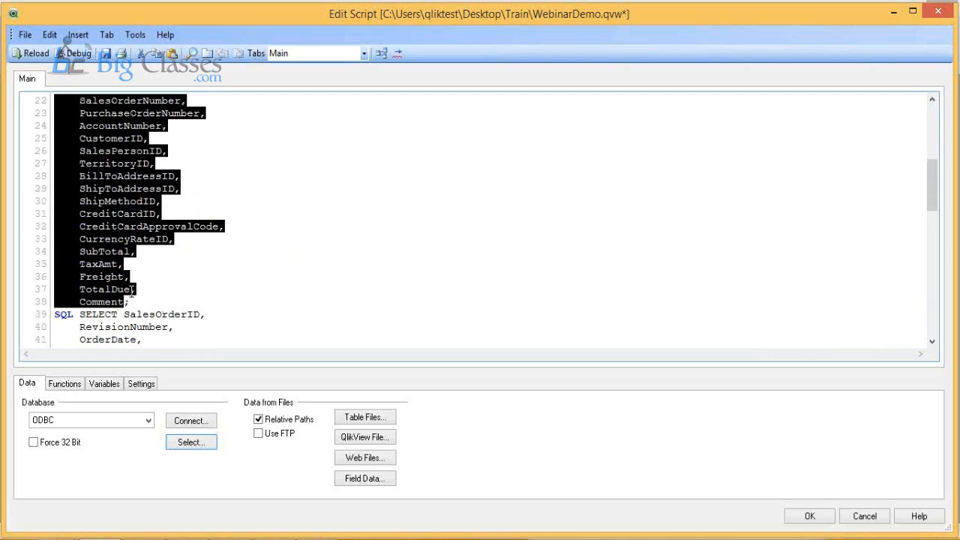
{"action": "scroll", "coordinate": [132, 290], "scroll_direction": "down", "scroll_amount": 1}
{"action": "scroll", "coordinate": [108, 196], "scroll_direction": "up", "scroll_amount": 3}
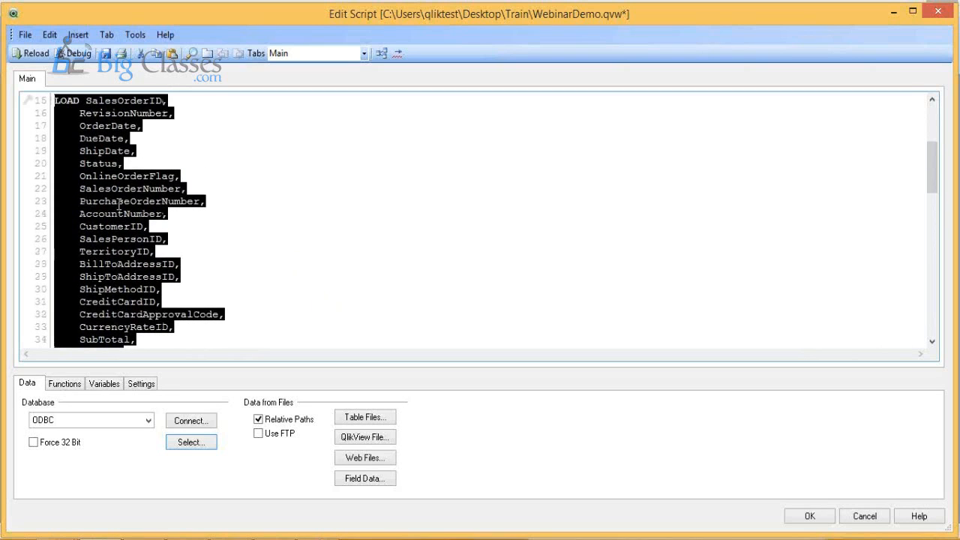
{"action": "left_click", "coordinate": [212, 260]}
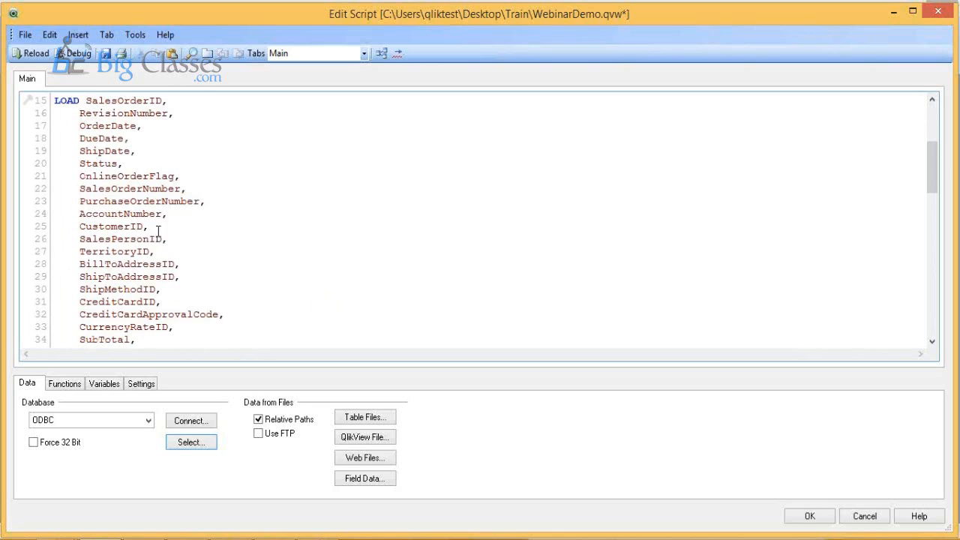
Step: Add the line "Year(OrderDate) as Year," below OrderDate in the SalesOrderHeader LOAD statement
{"action": "double_click", "coordinate": [117, 128]}
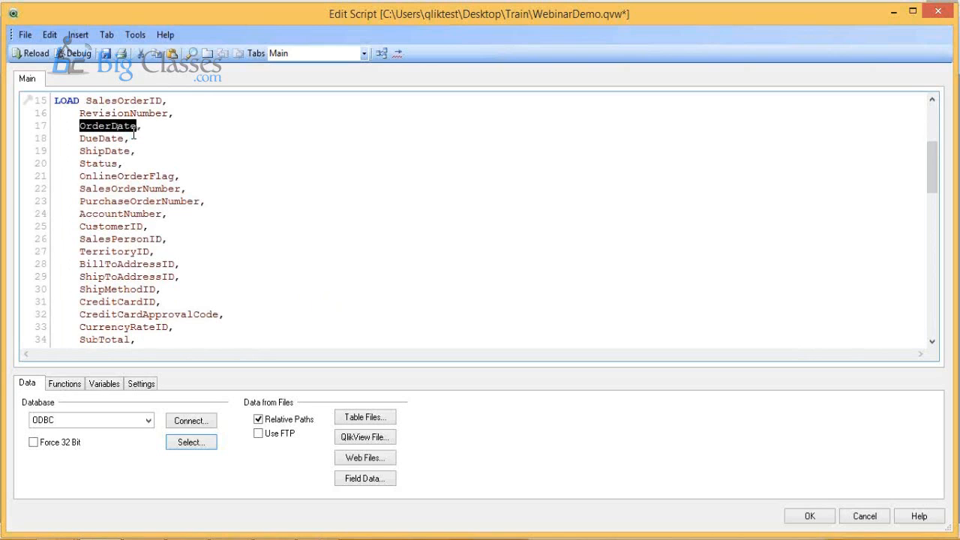
{"action": "left_click", "coordinate": [150, 124]}
{"action": "key", "text": "Return"}
{"action": "type", "text": "Year(OrderDate0"}
{"action": "key", "text": "BackSpace"}
{"action": "key", "text": "BackSpace"}
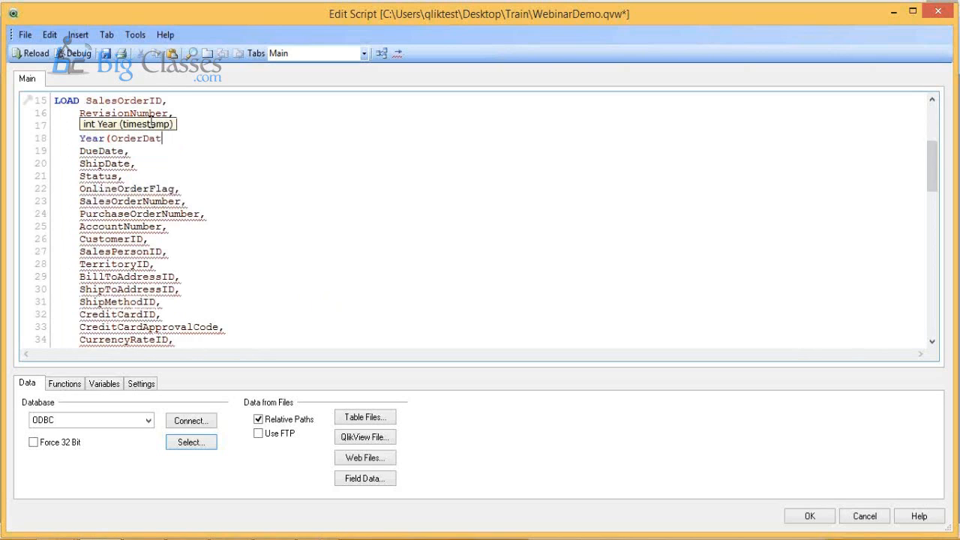
{"action": "type", "text": "e) as "}
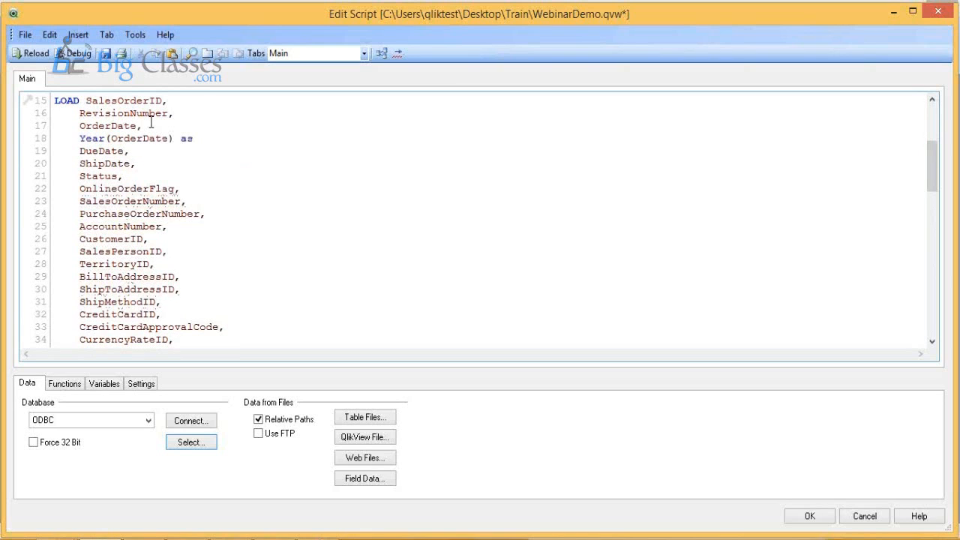
{"action": "type", "text": "Year;"}
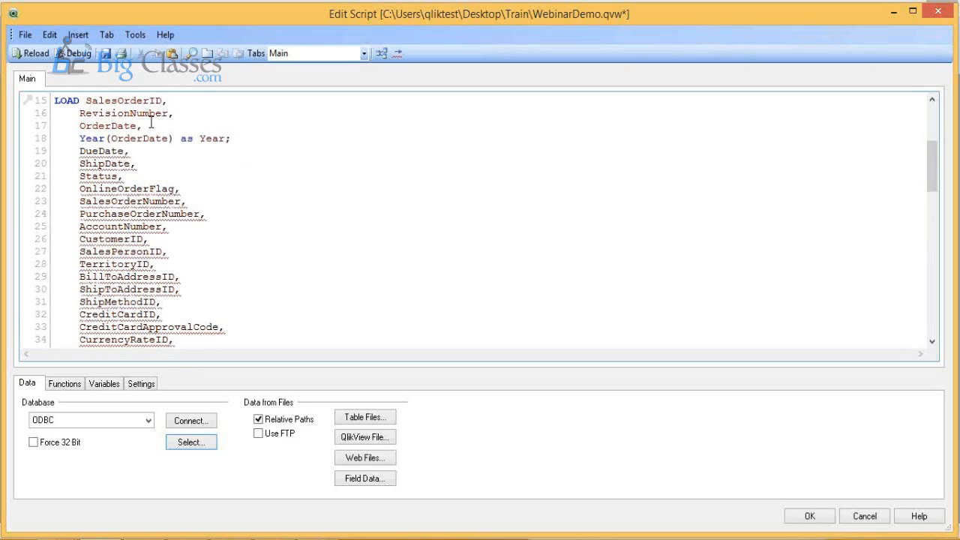
{"action": "key", "text": "BackSpace"}
{"action": "type", "text": ","}
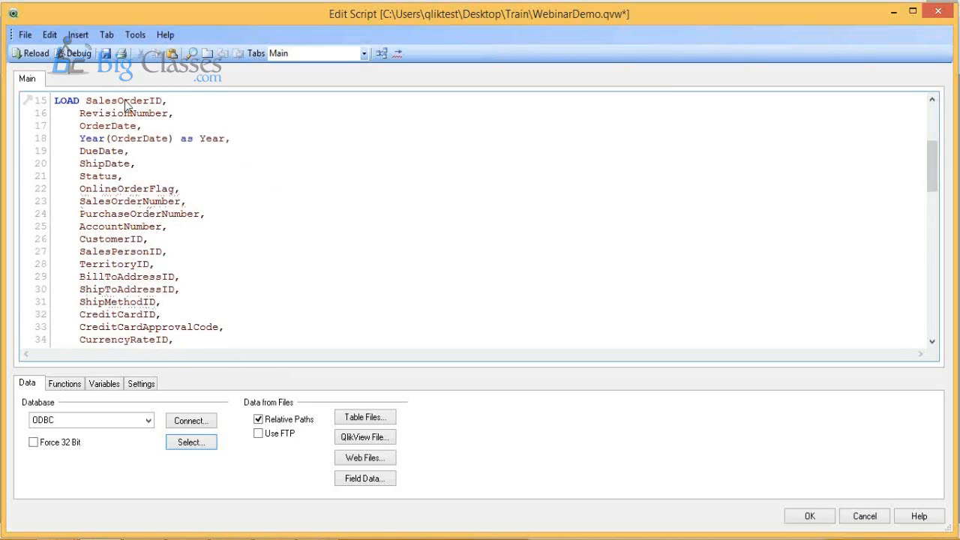
Step: Reload the script with the derived Year field and close the progress and sheet properties dialogs without adding fields
{"action": "left_click", "coordinate": [35, 54]}
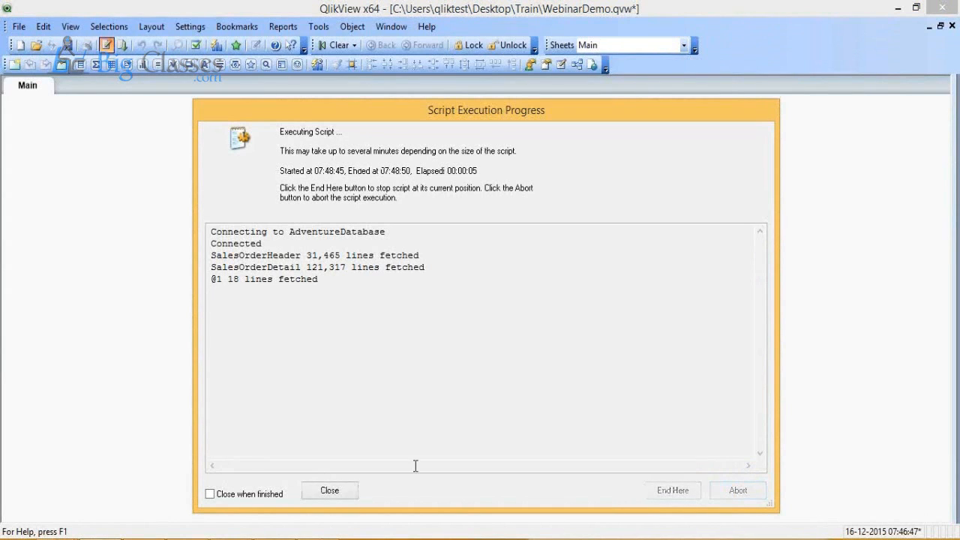
{"action": "left_click", "coordinate": [315, 492]}
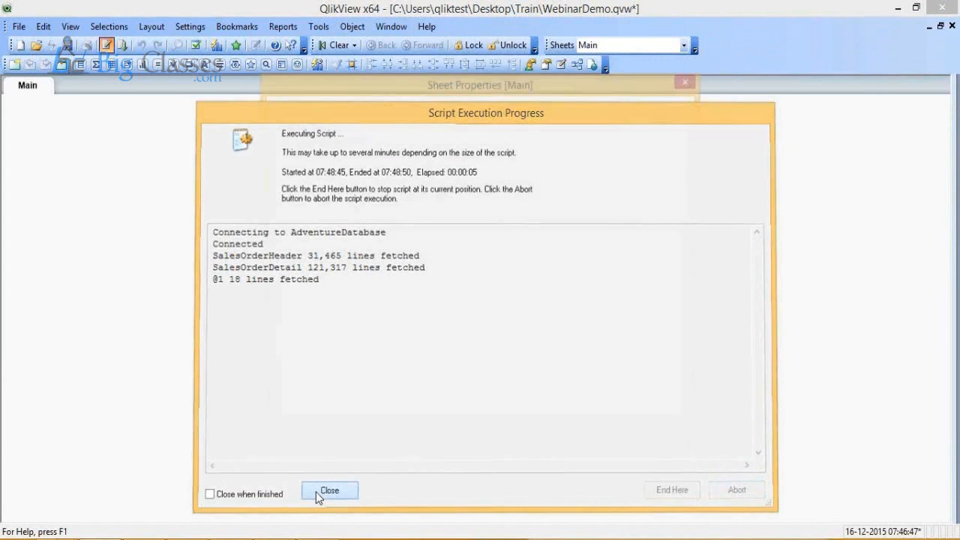
{"action": "left_click", "coordinate": [556, 448]}
Step: In the Table Viewer, move SalesOrderDetail further left, check the Year link between SalesOrderHeader and table @1, and accept the layout
{"action": "left_click", "coordinate": [19, 27]}
{"action": "left_click", "coordinate": [92, 442]}
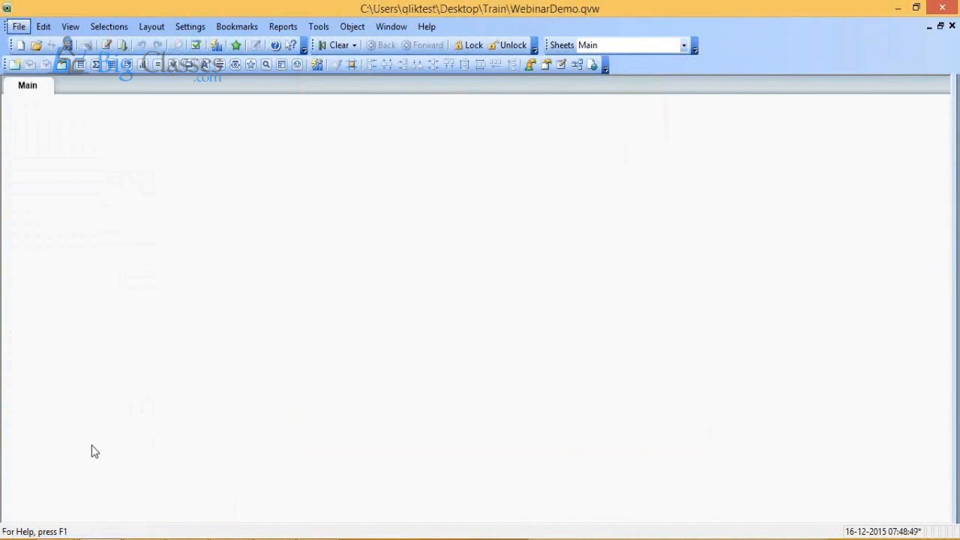
{"action": "left_click_drag", "start_coordinate": [360, 117], "coordinate": [156, 104]}
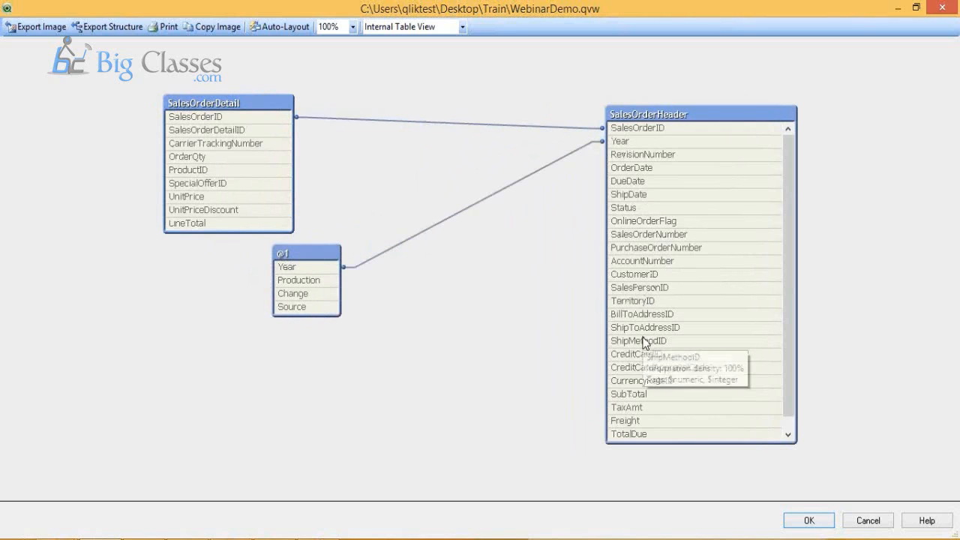
{"action": "mouse_move", "coordinate": [318, 281]}
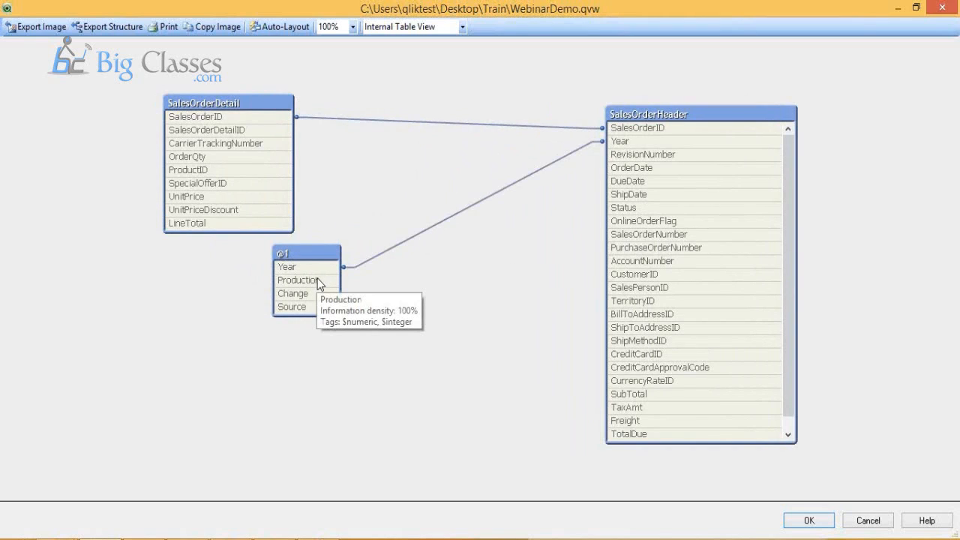
{"action": "left_click", "coordinate": [810, 523]}
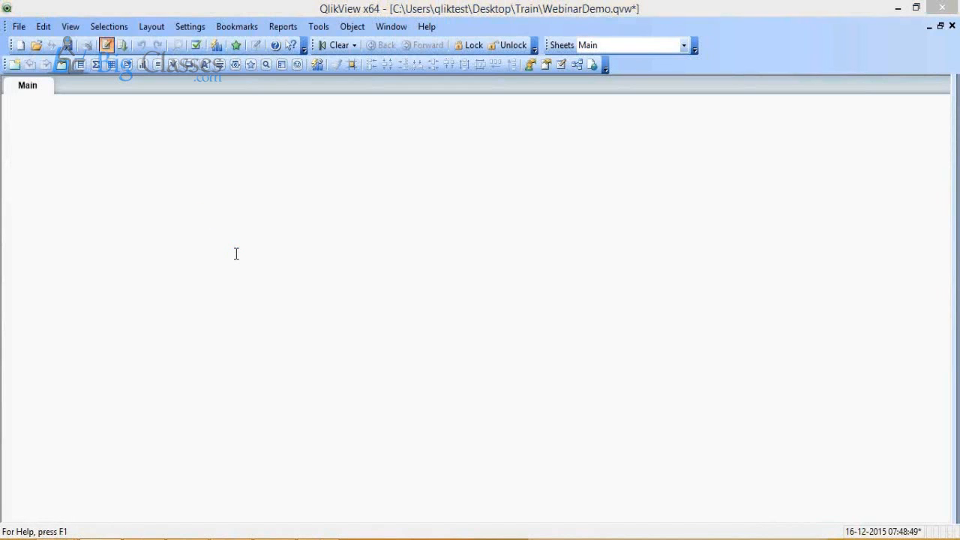
Step: Reopen the load script, review the ODBC connection and the start of the SalesOrderHeader LOAD, and close the editor
{"action": "key", "text": "ctrl+e"}
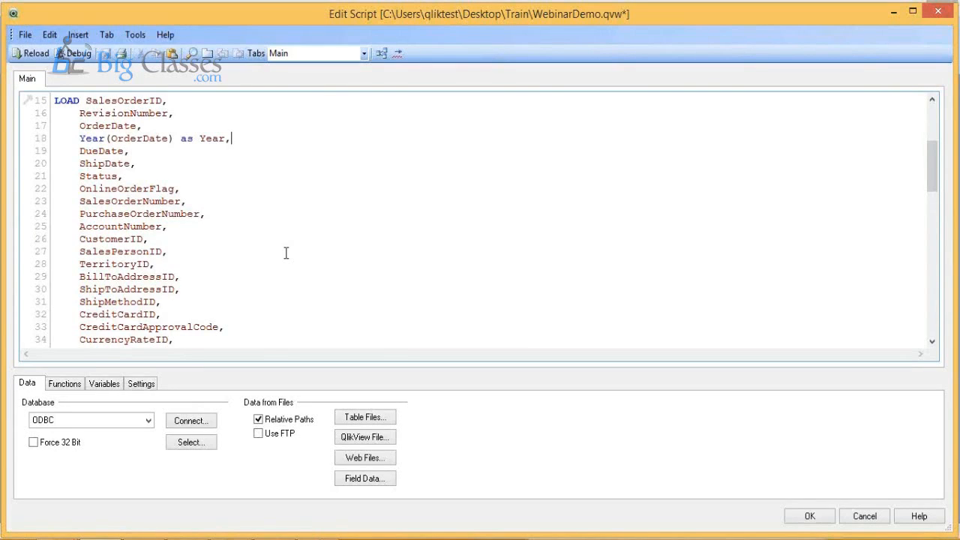
{"action": "scroll", "coordinate": [286, 253], "scroll_direction": "up", "scroll_amount": 3}
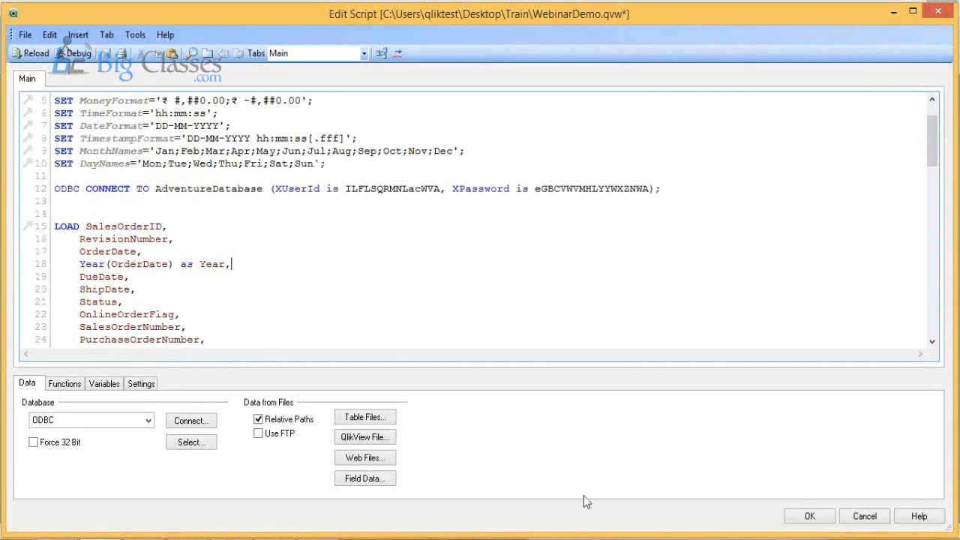
{"action": "left_click", "coordinate": [823, 518]}
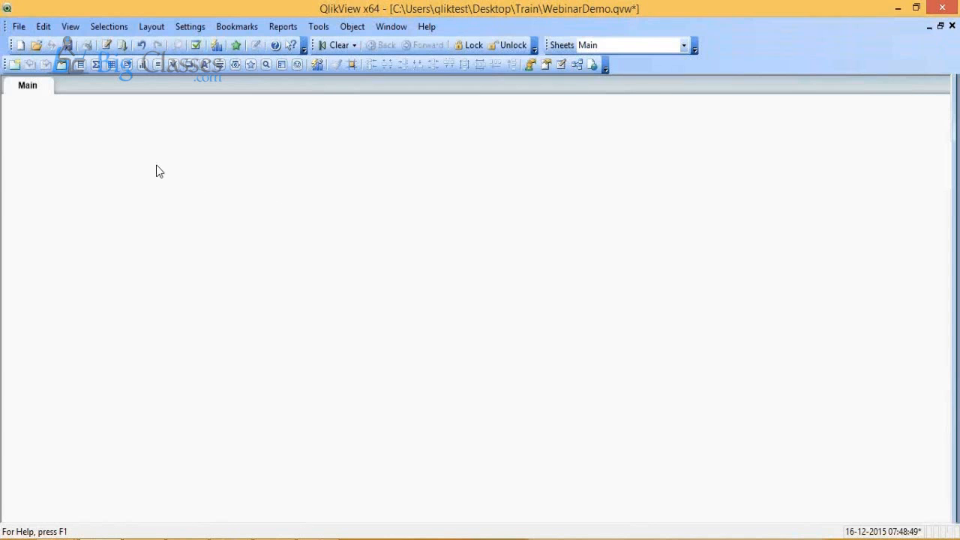
Step: Create a new bar chart on the Main sheet with Year as its dimension and proceed to the expressions
{"action": "right_click", "coordinate": [157, 166]}
{"action": "mouse_move", "coordinate": [216, 207]}
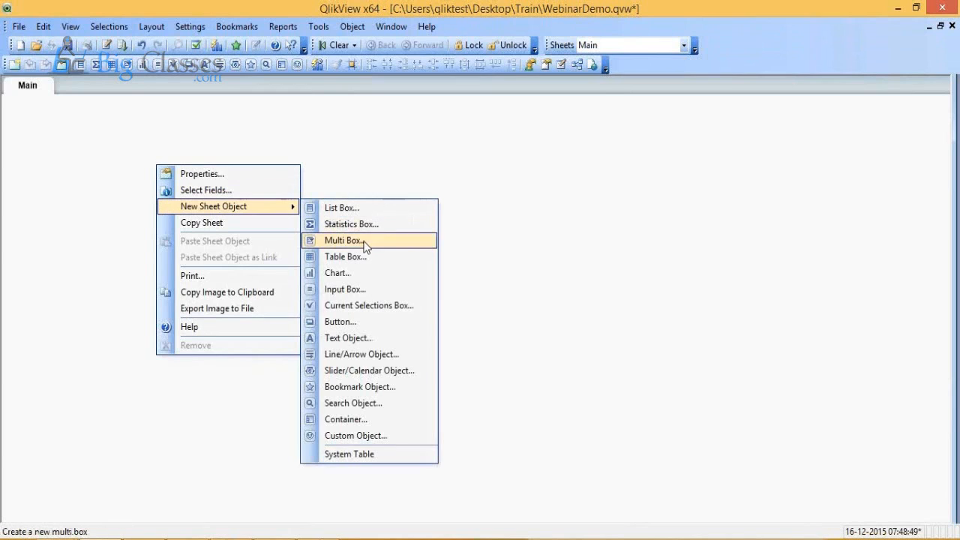
{"action": "left_click", "coordinate": [366, 275]}
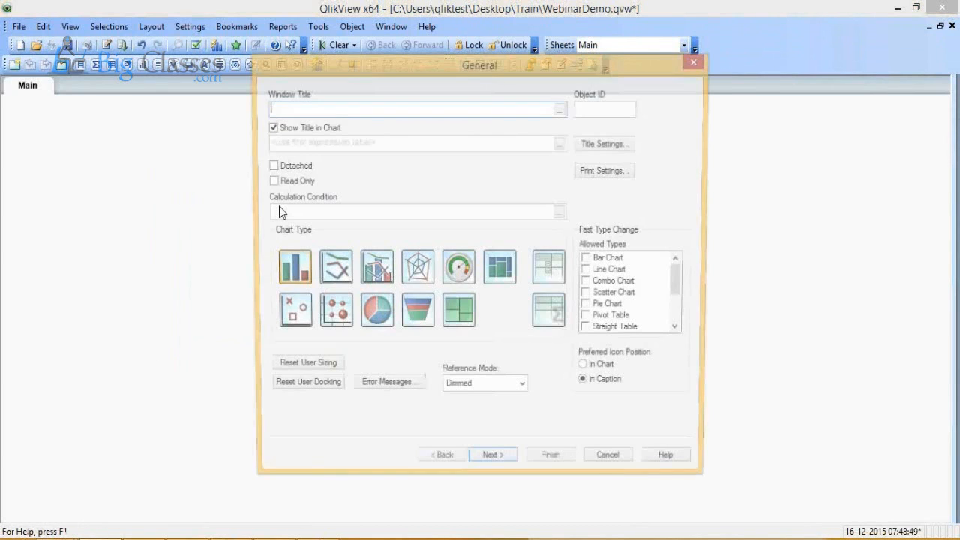
{"action": "left_click", "coordinate": [492, 465]}
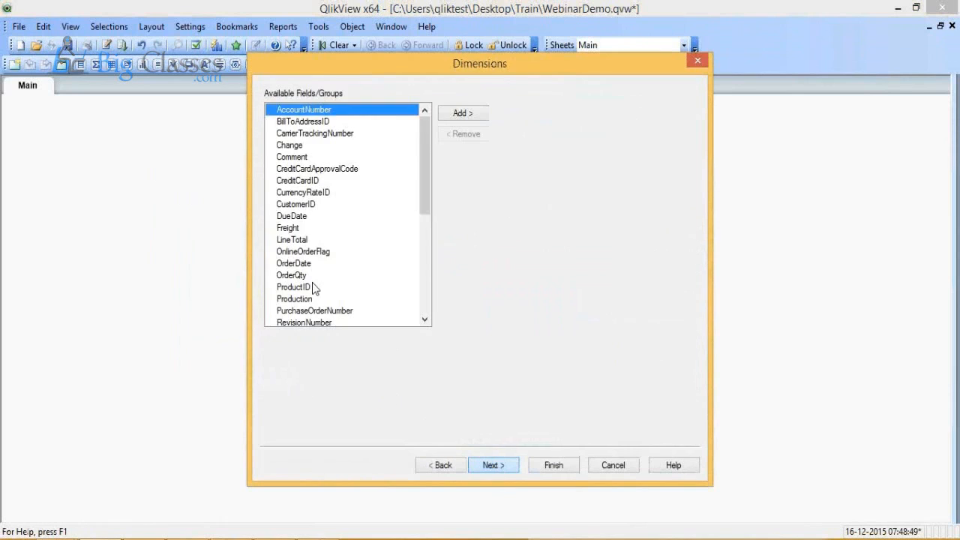
{"action": "left_click", "coordinate": [315, 225]}
{"action": "key", "text": "y"}
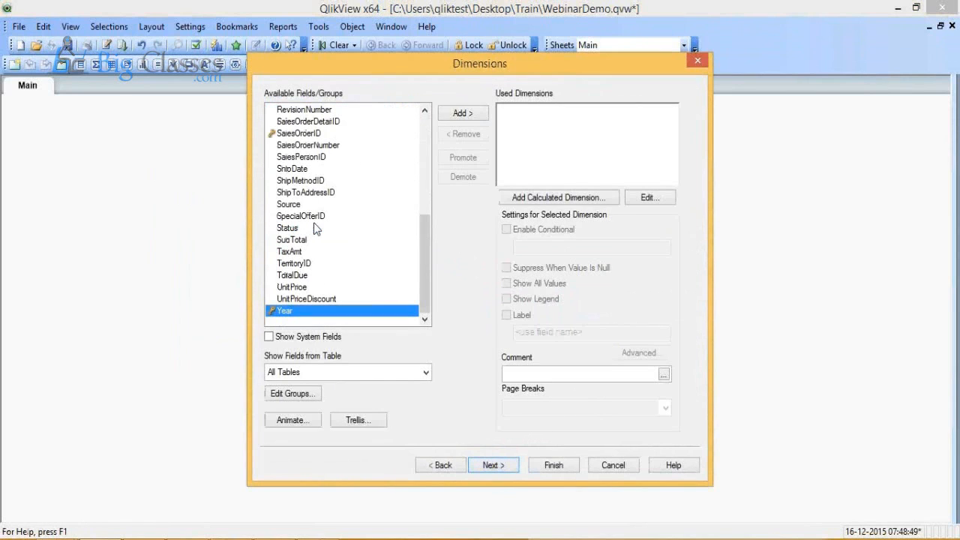
{"action": "left_click", "coordinate": [463, 112]}
{"action": "left_click", "coordinate": [508, 468]}
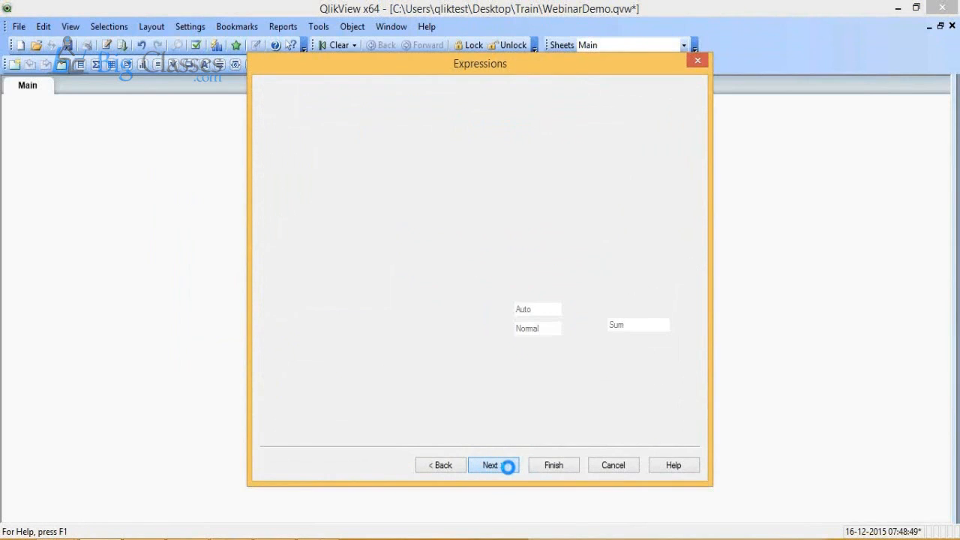
Step: Define the bar chart's expression as =sum(OrderQty) and finish creating the chart
{"action": "type", "text": "=s"}
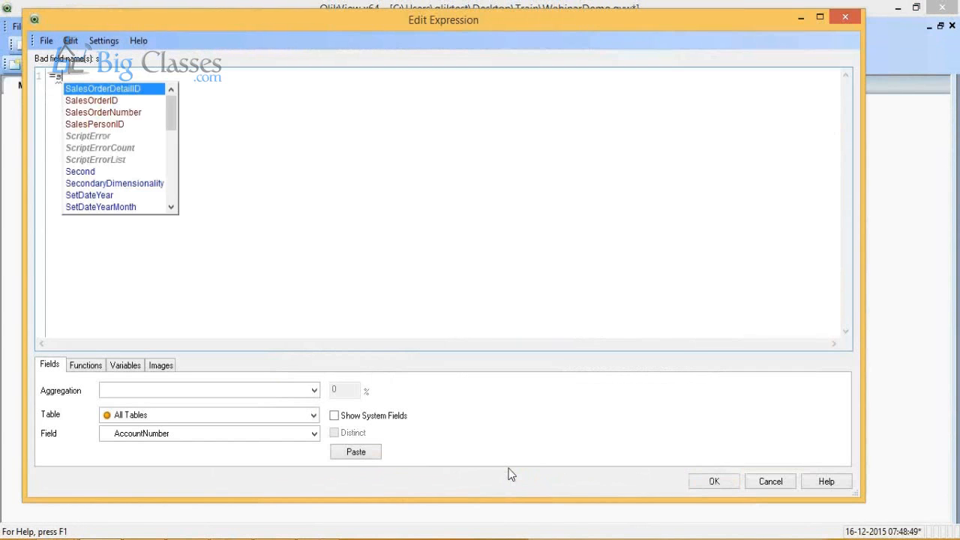
{"action": "type", "text": "um("}
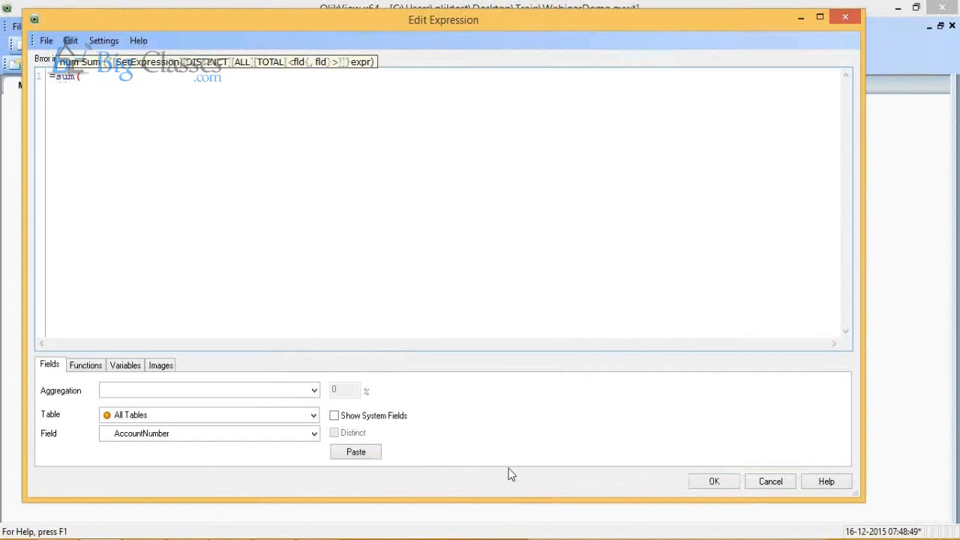
{"action": "type", "text": "Ord"}
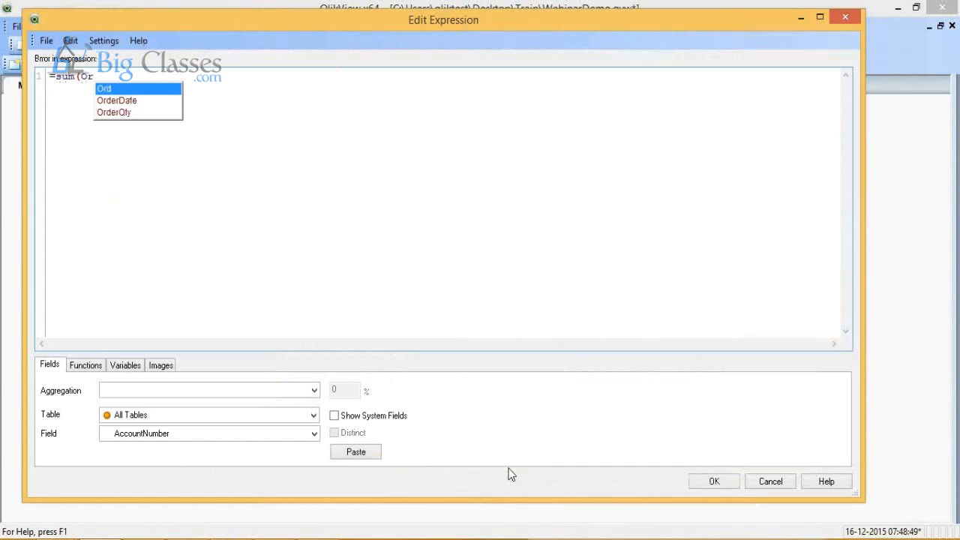
{"action": "key", "text": "Down"}
{"action": "key", "text": "Down"}
{"action": "key", "text": "Return"}
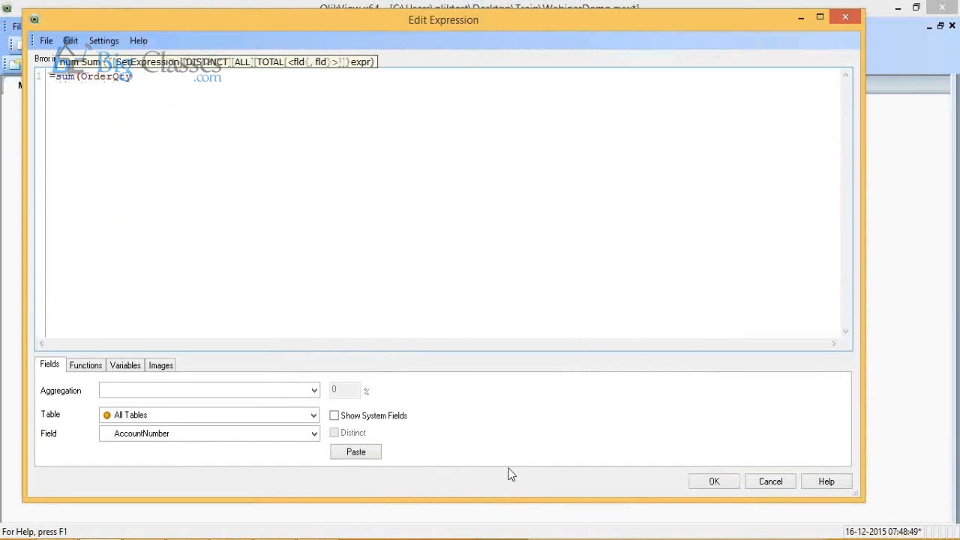
{"action": "type", "text": ")"}
{"action": "left_click", "coordinate": [714, 481]}
{"action": "left_click", "coordinate": [553, 465]}
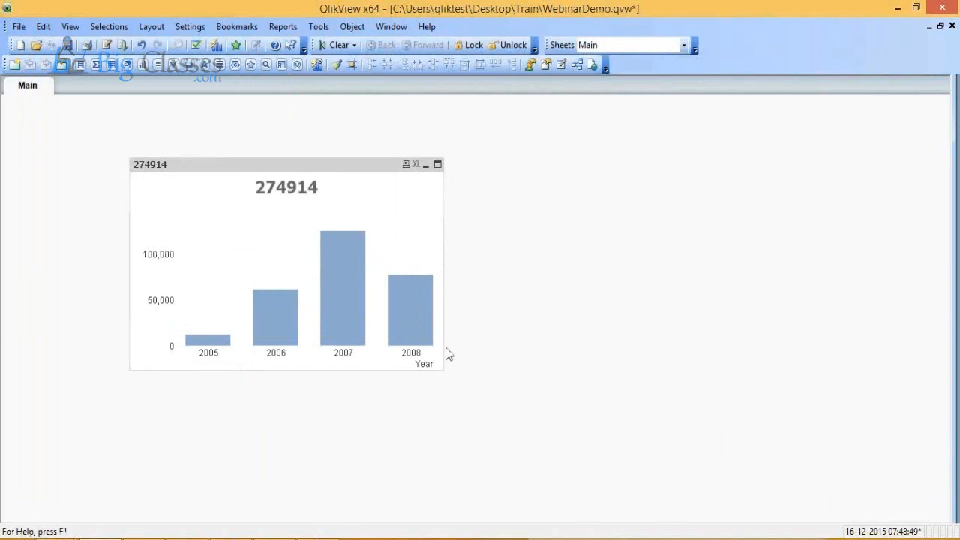
Step: Shrink the order quantity bar chart and place a duplicate of it beside the original
{"action": "left_click_drag", "start_coordinate": [442, 370], "coordinate": [338, 321]}
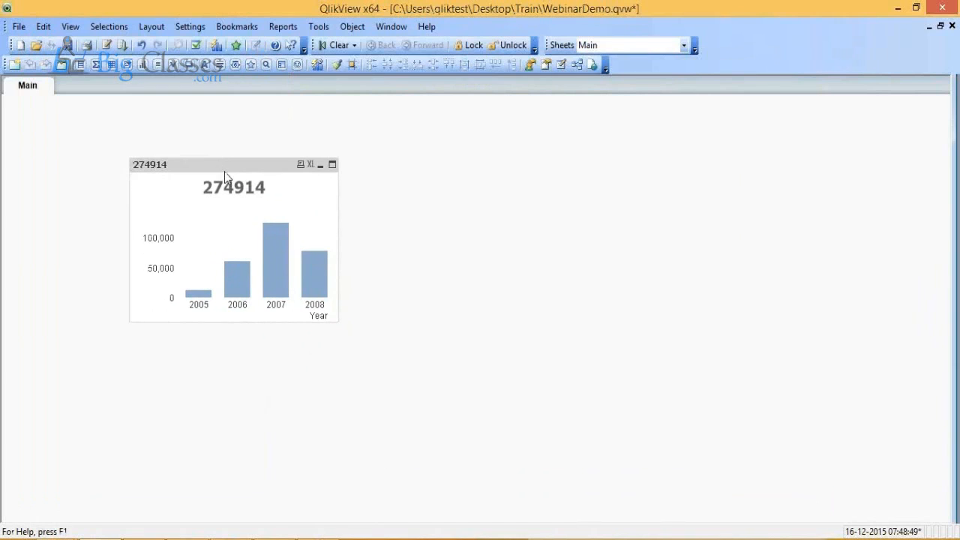
{"action": "left_click_drag", "start_coordinate": [225, 176], "coordinate": [457, 172]}
Step: Change the duplicate chart's expression to =sum(Production) and widen the chart so more years fit along its axis
{"action": "right_click", "coordinate": [458, 173]}
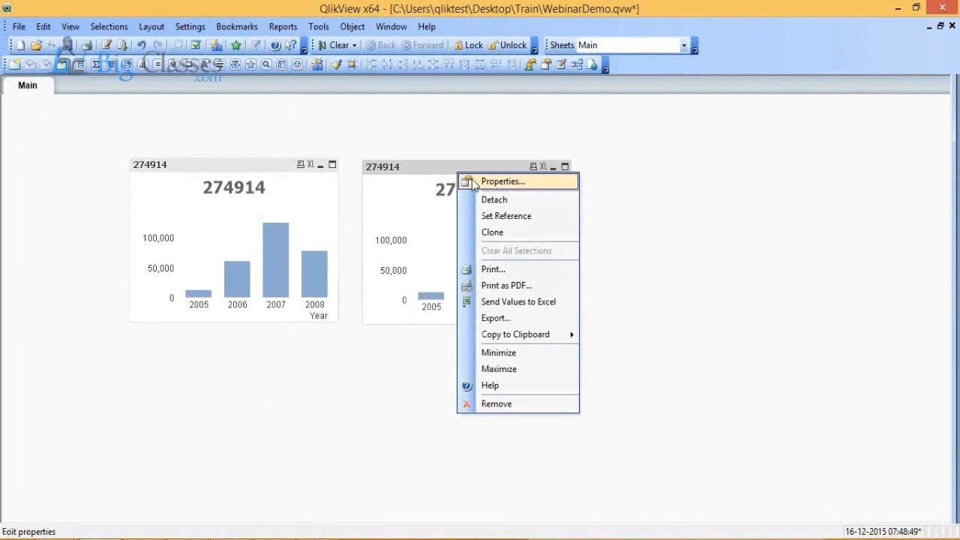
{"action": "left_click", "coordinate": [501, 181]}
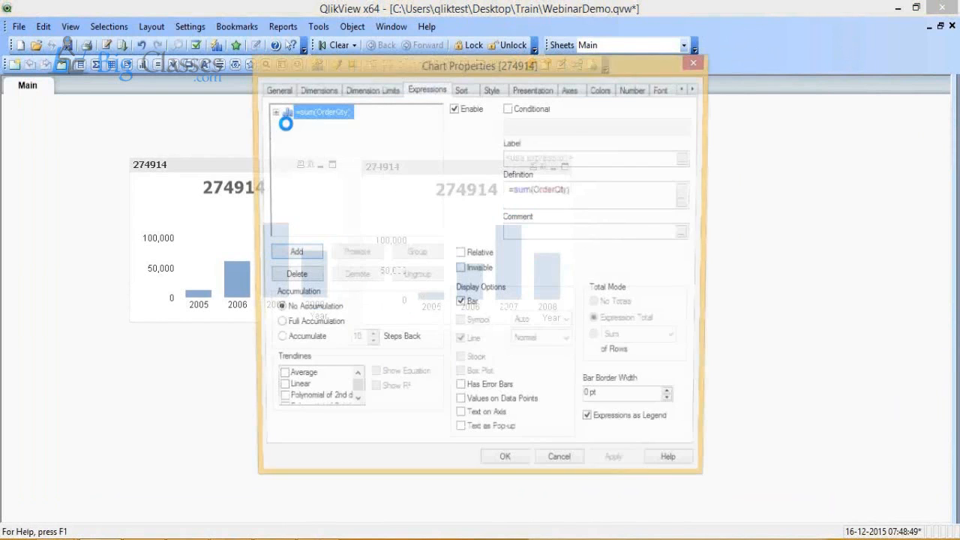
{"action": "left_click", "coordinate": [436, 91]}
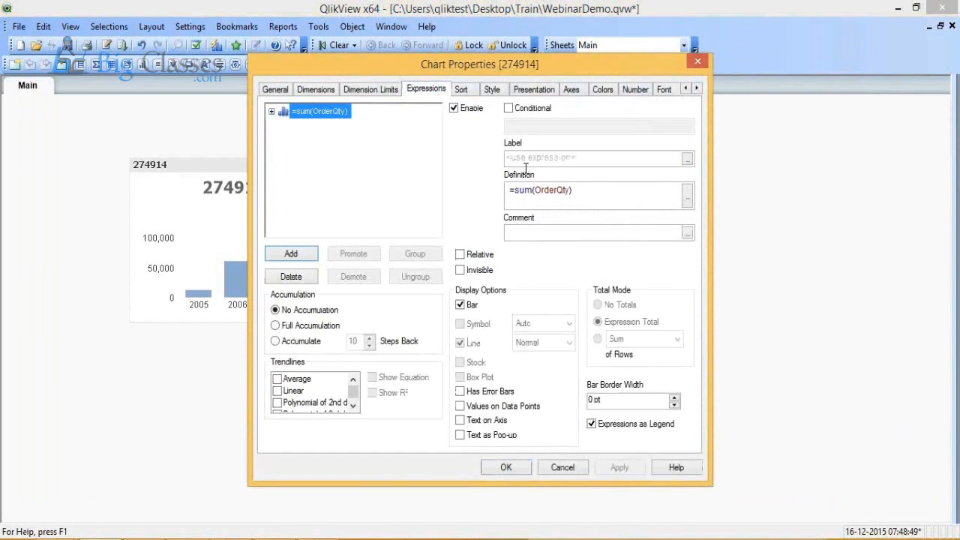
{"action": "double_click", "coordinate": [558, 191]}
{"action": "type", "text": "P"}
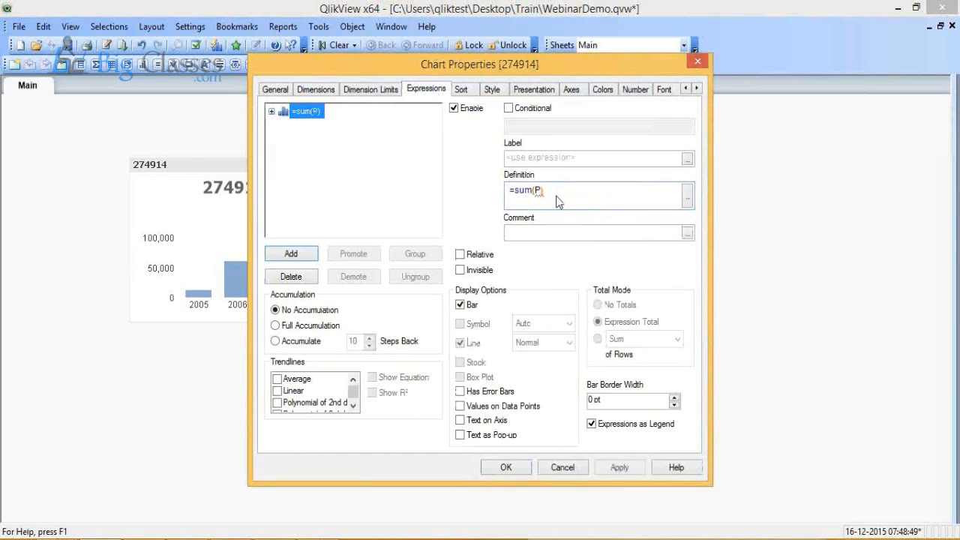
{"action": "type", "text": "ro"}
{"action": "key", "text": "Down"}
{"action": "key", "text": "Return"}
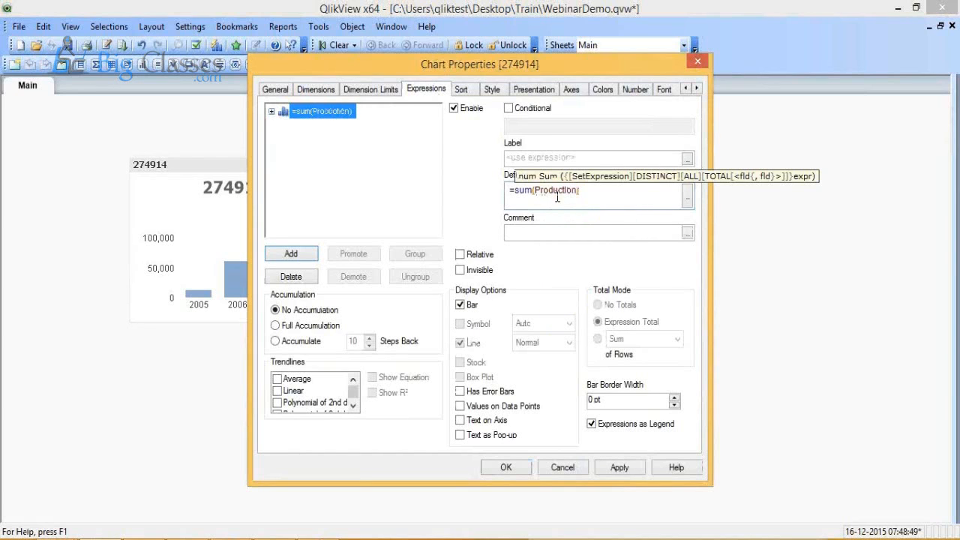
{"action": "left_click", "coordinate": [504, 466]}
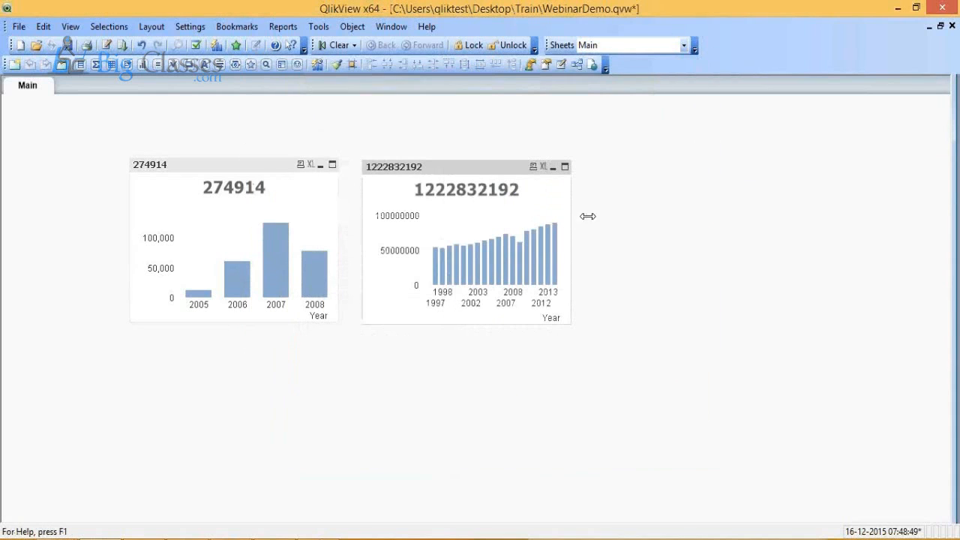
{"action": "left_click_drag", "start_coordinate": [571, 218], "coordinate": [713, 229]}
Step: Set the original sum(OrderQty) chart's in-chart title to Order Qty and apply it
{"action": "right_click", "coordinate": [259, 202]}
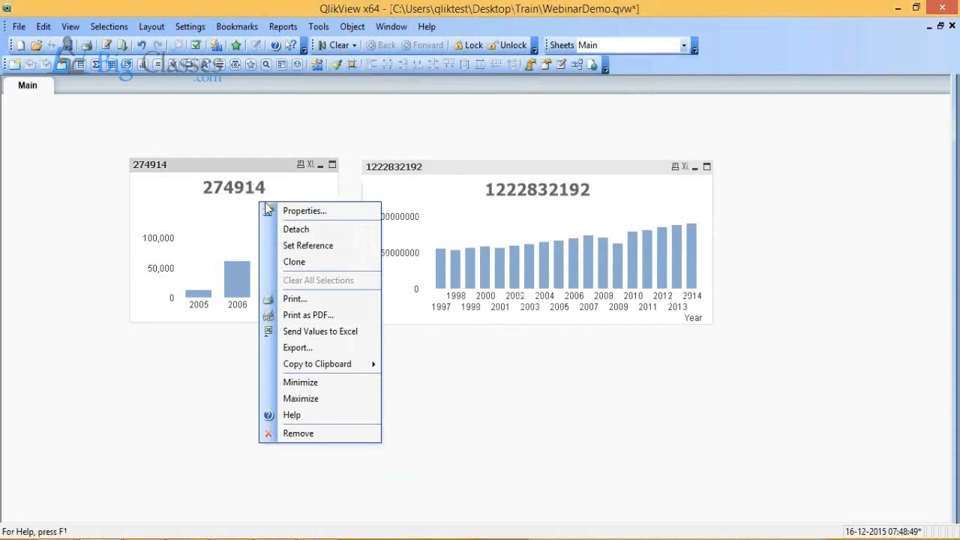
{"action": "left_click", "coordinate": [277, 211]}
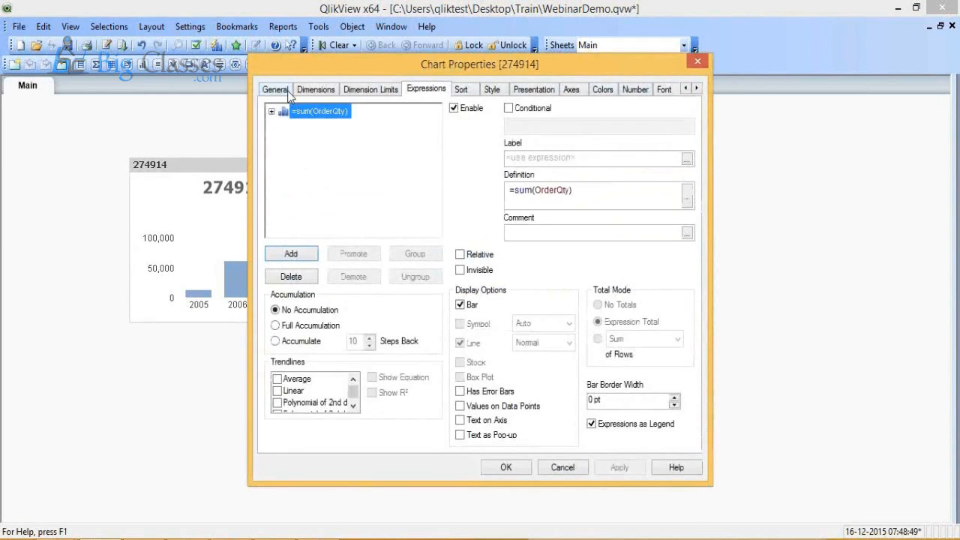
{"action": "left_click", "coordinate": [287, 92]}
{"action": "left_click", "coordinate": [313, 157]}
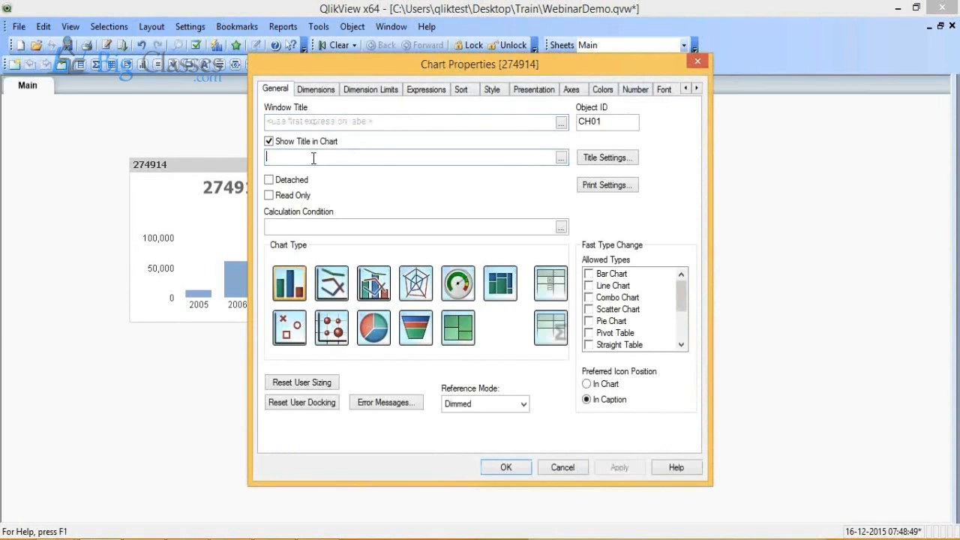
{"action": "type", "text": "Order Qty"}
{"action": "left_click", "coordinate": [632, 470]}
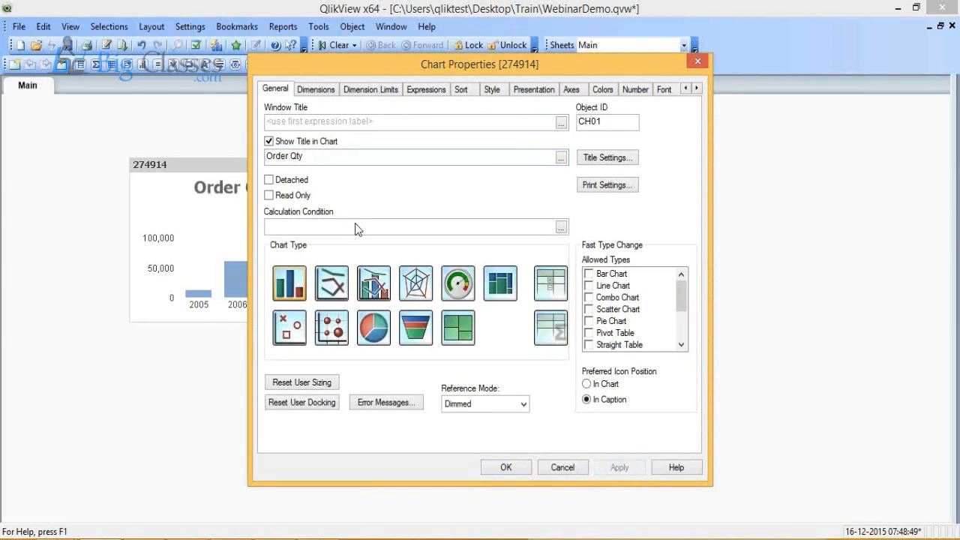
Step: Set the same chart's window title to Order Qty, turn off Show Title in Chart, and accept the properties
{"action": "left_click", "coordinate": [321, 120]}
{"action": "type", "text": "Order Qty"}
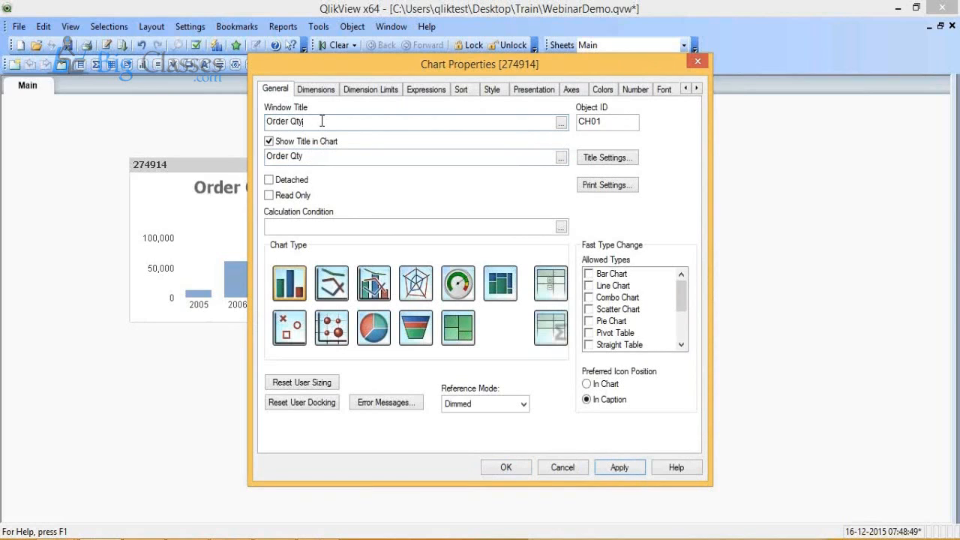
{"action": "left_click", "coordinate": [270, 142]}
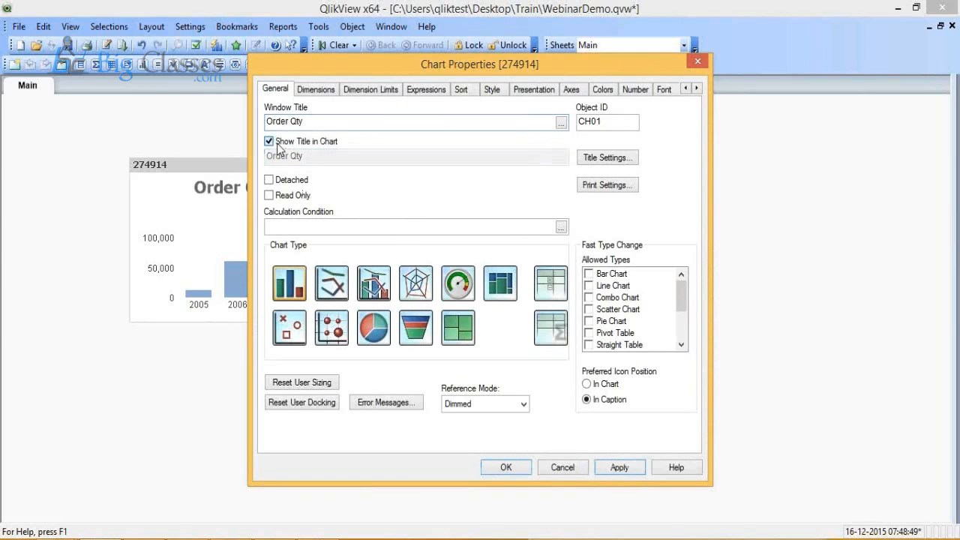
{"action": "left_click", "coordinate": [624, 473]}
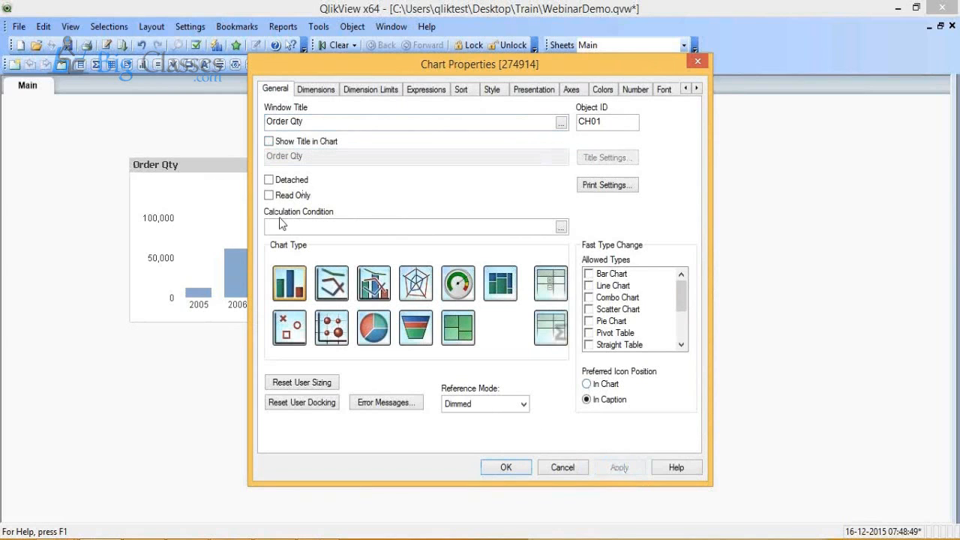
{"action": "left_click", "coordinate": [505, 467]}
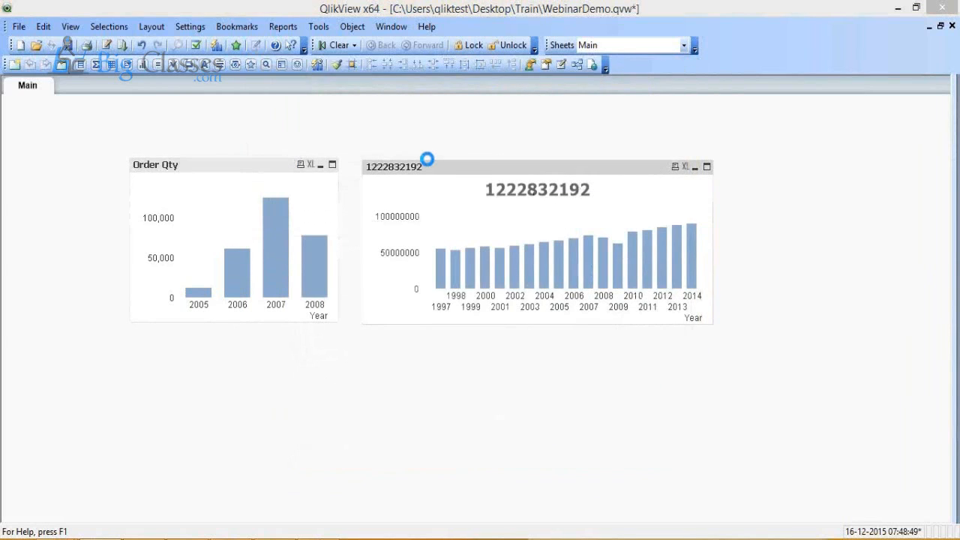
Step: Set the sum(Production) chart's window title to Production and its primary dimension labels to diagonal
{"action": "left_click", "coordinate": [275, 89]}
{"action": "left_click", "coordinate": [307, 120]}
{"action": "type", "text": "Proto"}
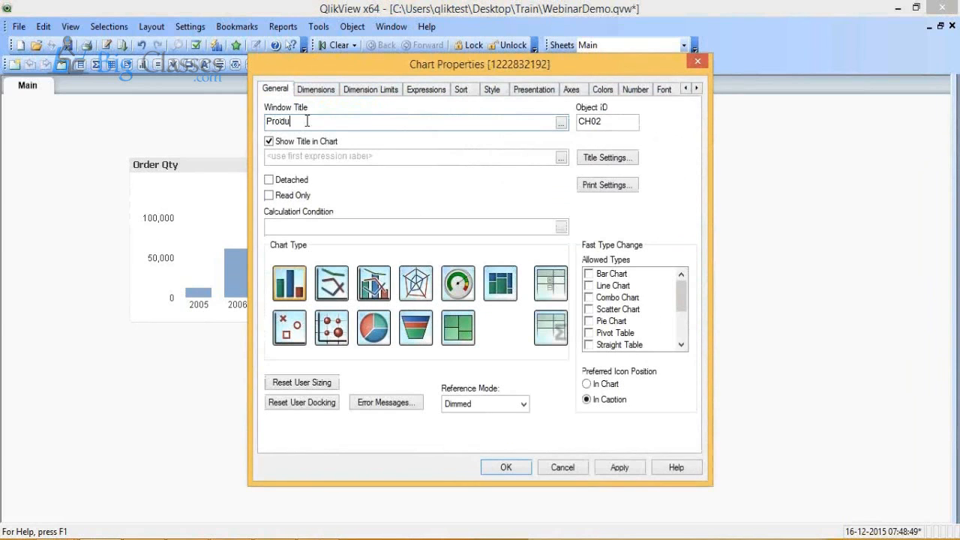
{"action": "left_click", "coordinate": [537, 93]}
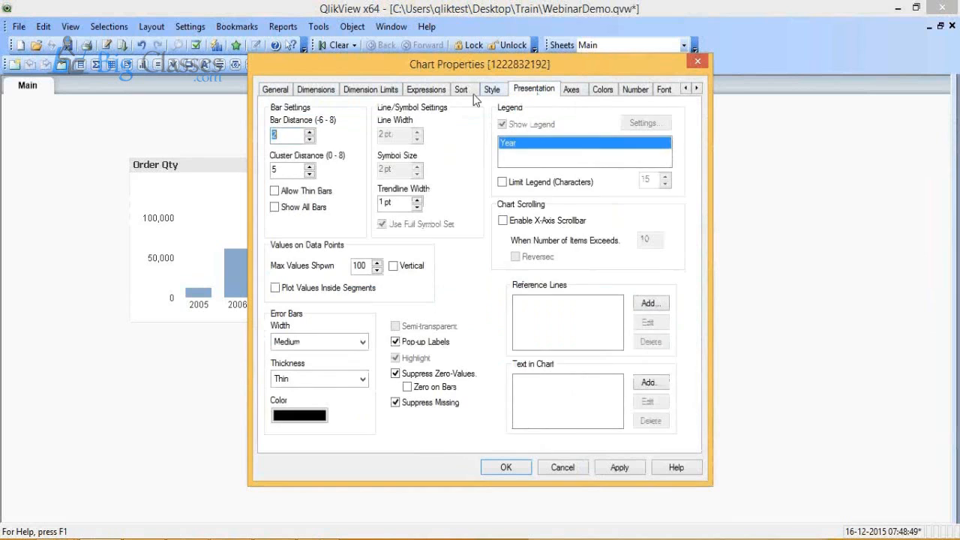
{"action": "left_click", "coordinate": [573, 91]}
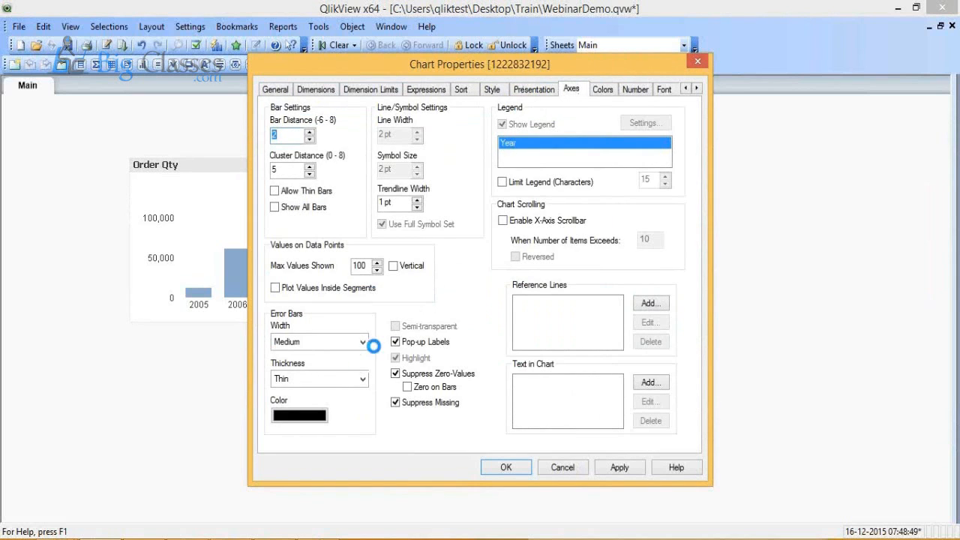
{"action": "left_click", "coordinate": [422, 287]}
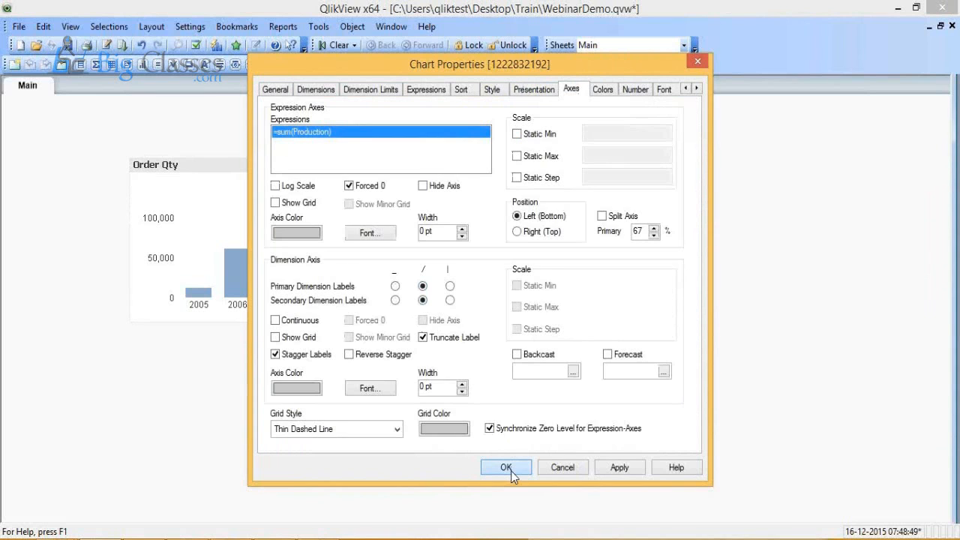
{"action": "left_click", "coordinate": [506, 467]}
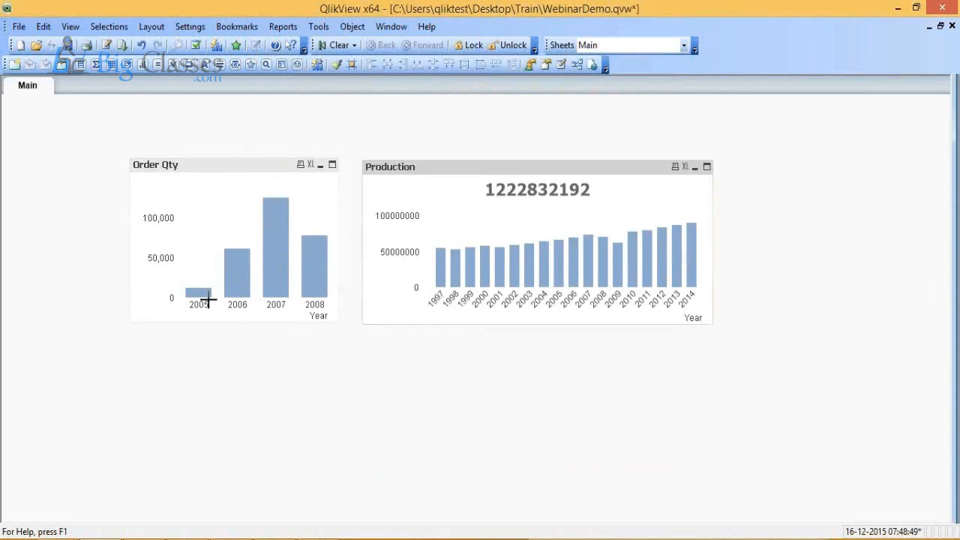
Step: Create a new scatter chart on the Main sheet with ProductID as its dimension and proceed to the expressions
{"action": "right_click", "coordinate": [208, 354]}
{"action": "mouse_move", "coordinate": [288, 204]}
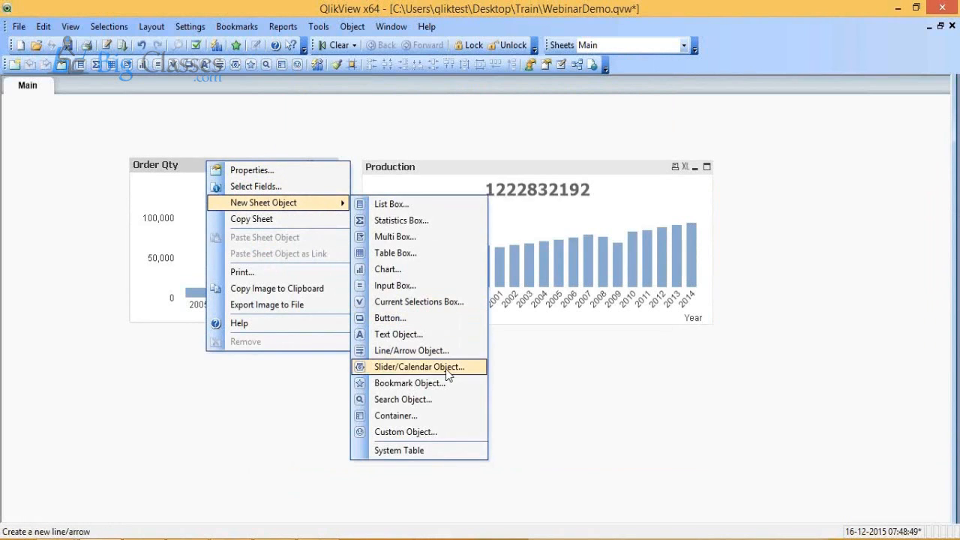
{"action": "left_click", "coordinate": [418, 270]}
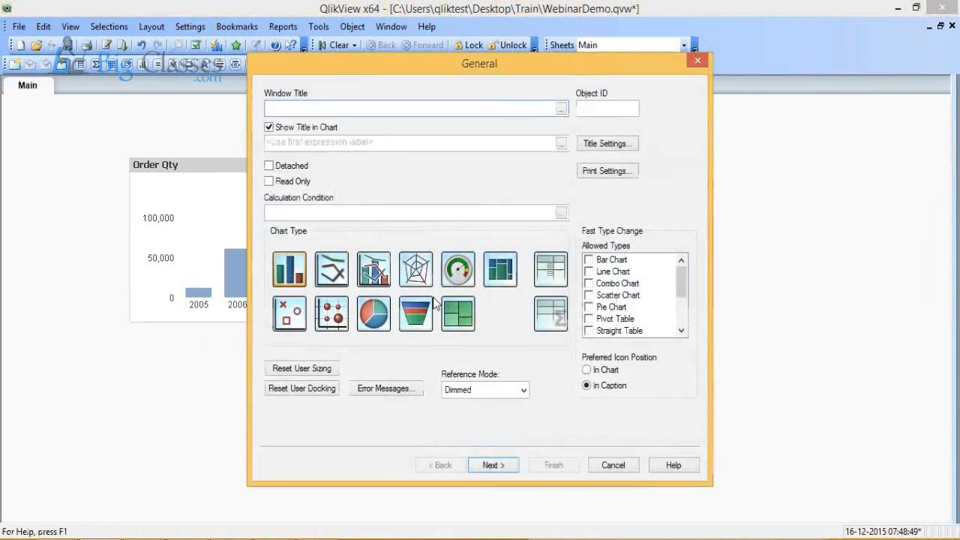
{"action": "left_click", "coordinate": [493, 455]}
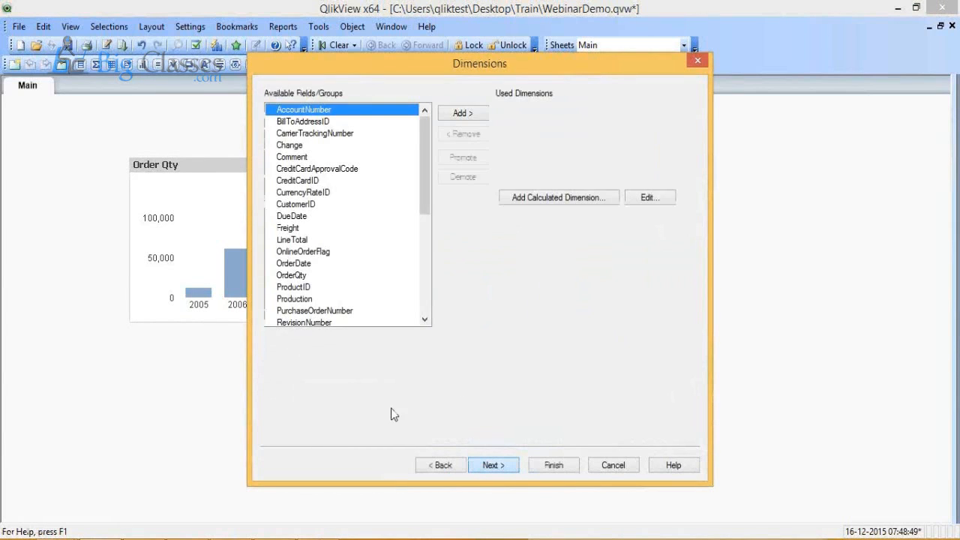
{"action": "left_click", "coordinate": [367, 171]}
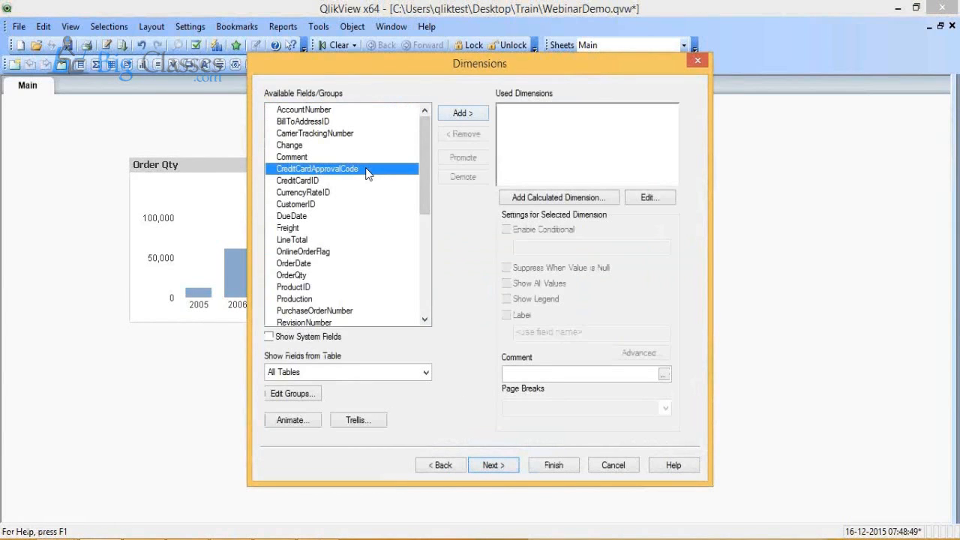
{"action": "key", "text": "Down"}
{"action": "mouse_move", "coordinate": [429, 146]}
{"action": "left_mouse_down"}
{"action": "mouse_move", "coordinate": [425, 224]}
{"action": "mouse_move", "coordinate": [421, 132]}
{"action": "left_mouse_up"}
{"action": "left_click", "coordinate": [330, 170]}
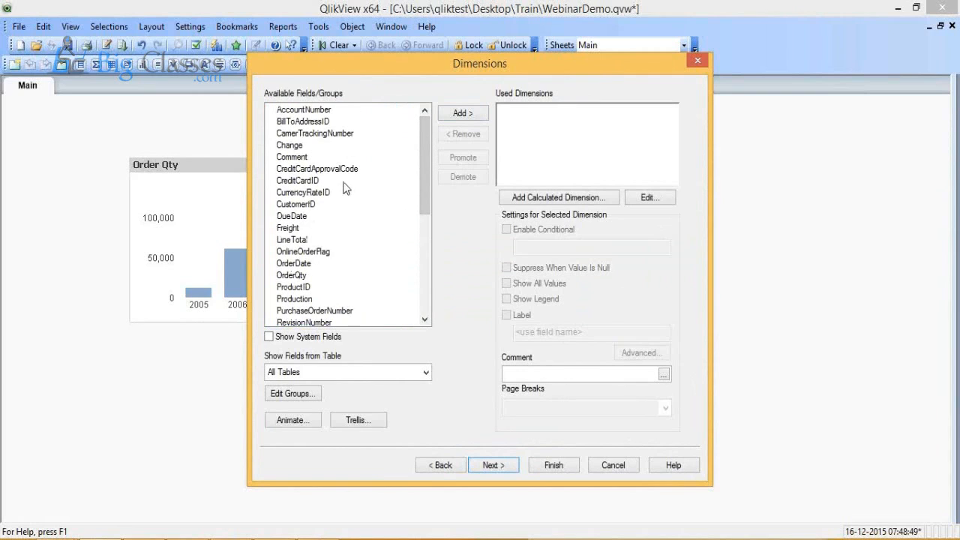
{"action": "left_click", "coordinate": [312, 291]}
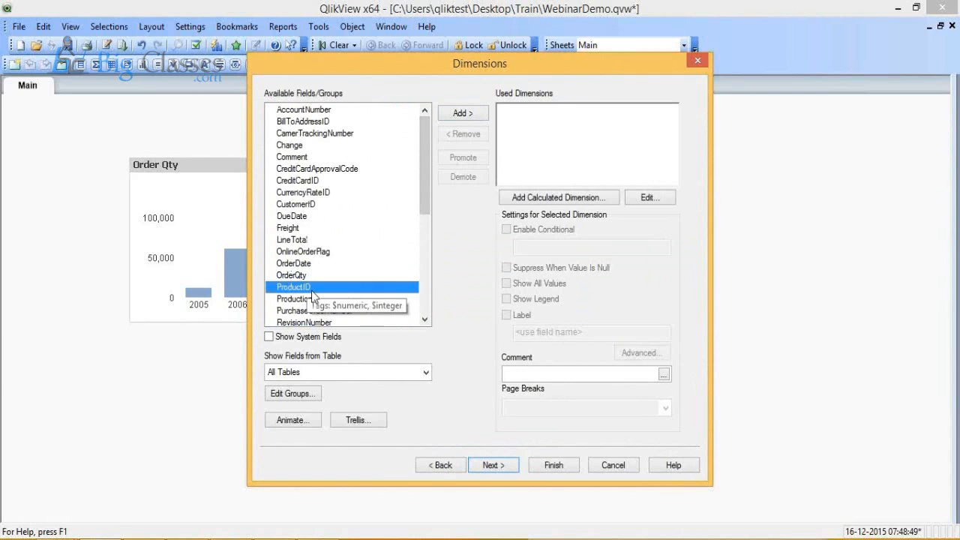
{"action": "left_click", "coordinate": [477, 117]}
{"action": "left_click", "coordinate": [493, 465]}
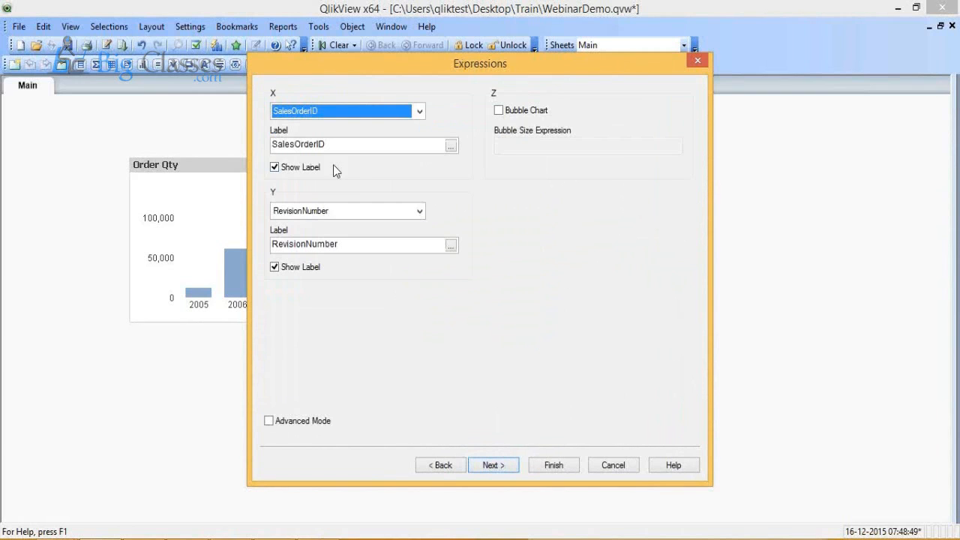
Step: Set the scatter chart's X expression to OrderQty and its Y expression to UnitPriceDiscount
{"action": "left_click", "coordinate": [338, 116]}
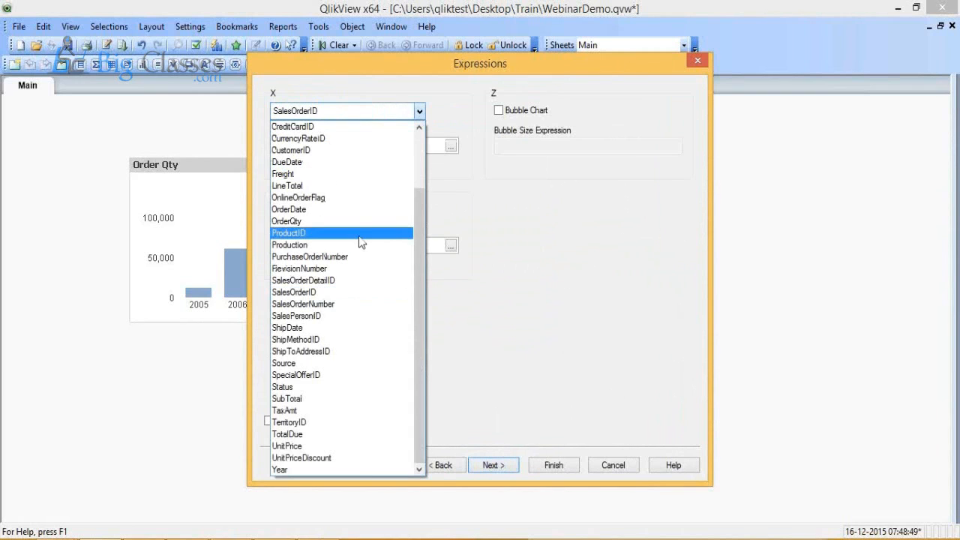
{"action": "left_click", "coordinate": [360, 221]}
{"action": "left_click", "coordinate": [348, 210]}
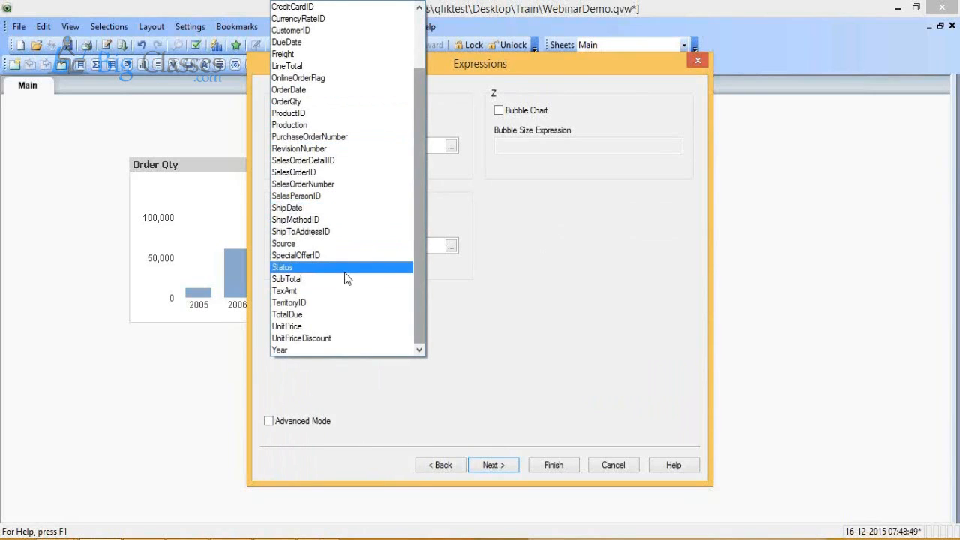
{"action": "left_click", "coordinate": [340, 338]}
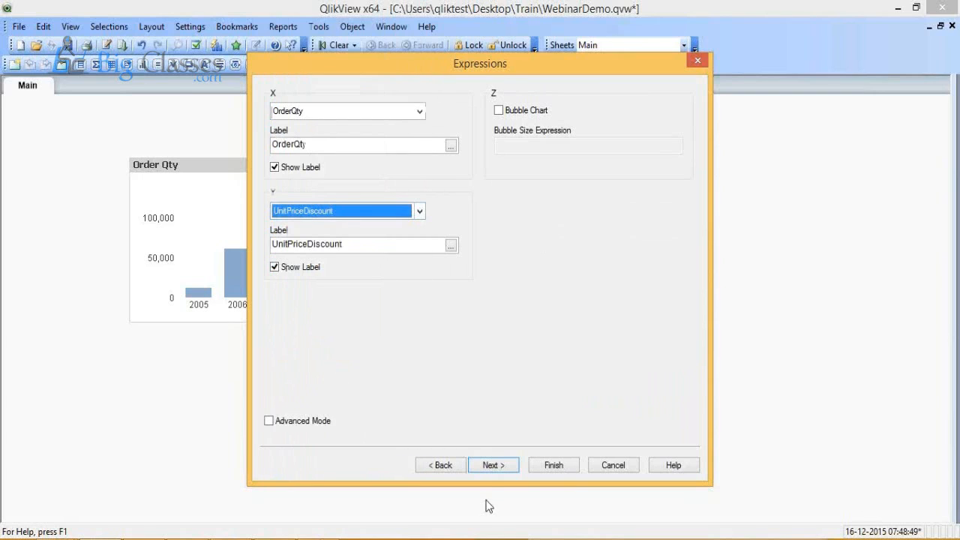
Step: Finish the scatter chart and place it directly below the Order Qty chart, widened to span both bar charts
{"action": "left_click", "coordinate": [563, 471]}
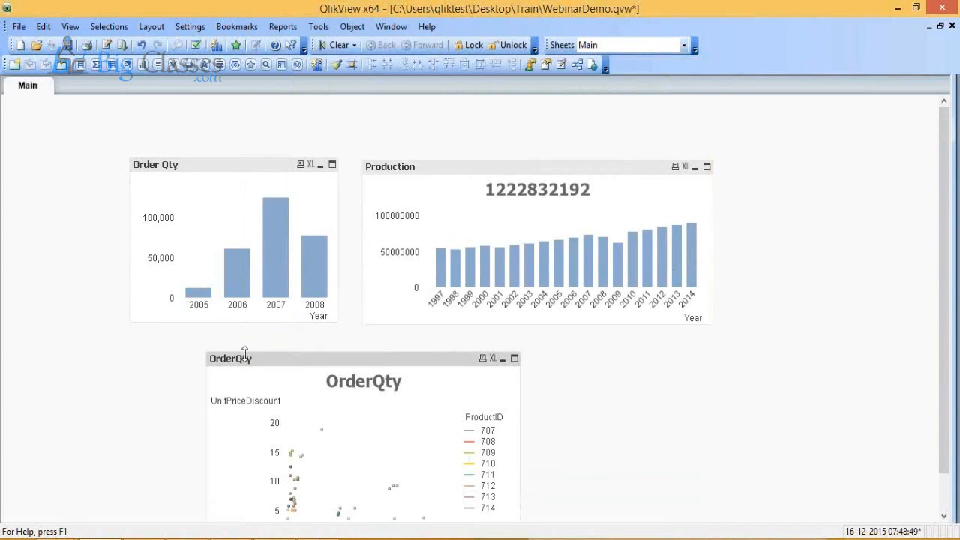
{"action": "left_click_drag", "start_coordinate": [235, 365], "coordinate": [171, 343]}
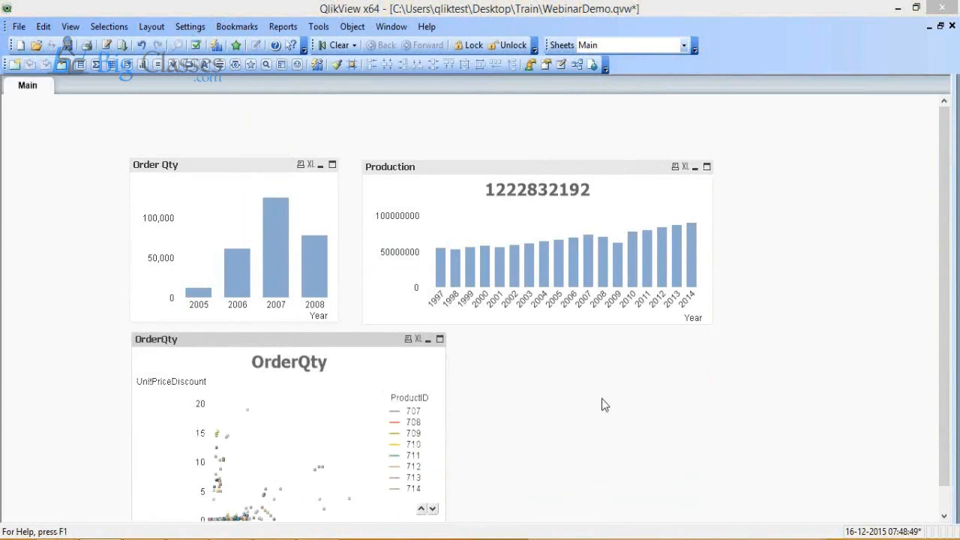
{"action": "left_click", "coordinate": [943, 510]}
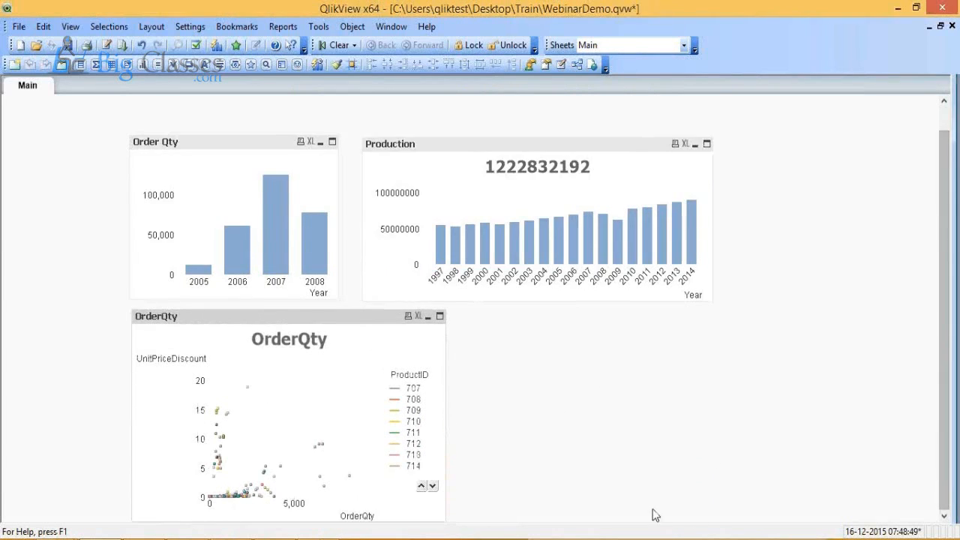
{"action": "left_click_drag", "start_coordinate": [443, 519], "coordinate": [723, 528]}
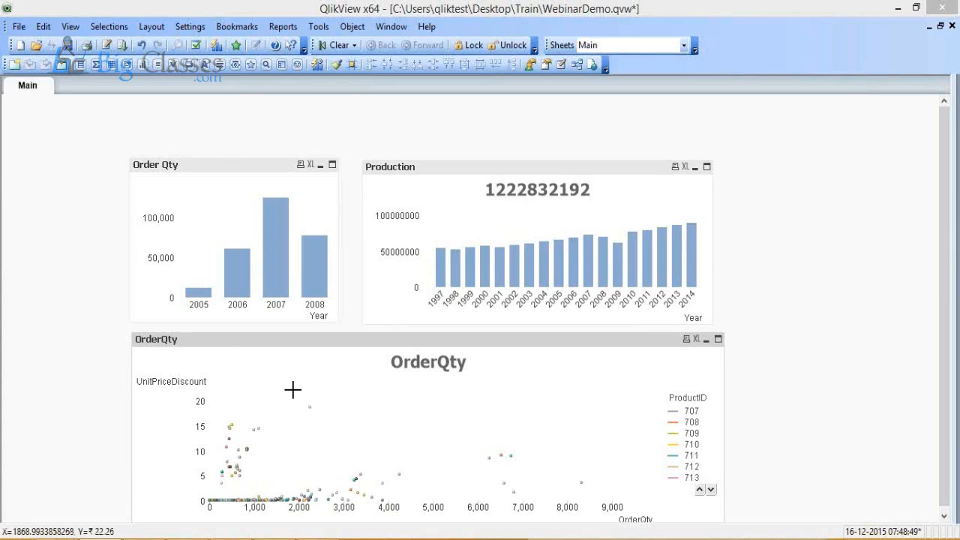
Step: Check the Year link between the charts by selecting 2007 in Order Qty and 2009 in Production, clearing each selection
{"action": "left_click", "coordinate": [271, 294]}
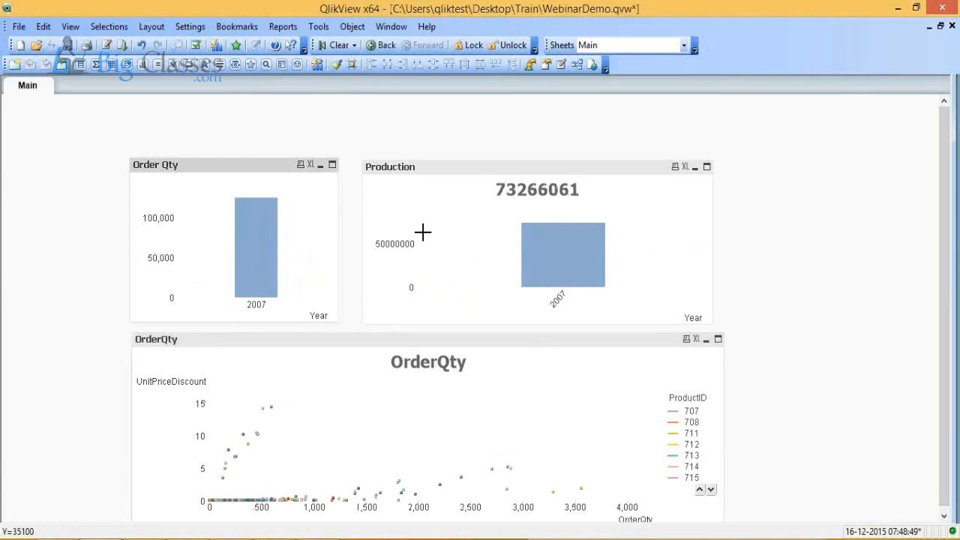
{"action": "left_click", "coordinate": [255, 253]}
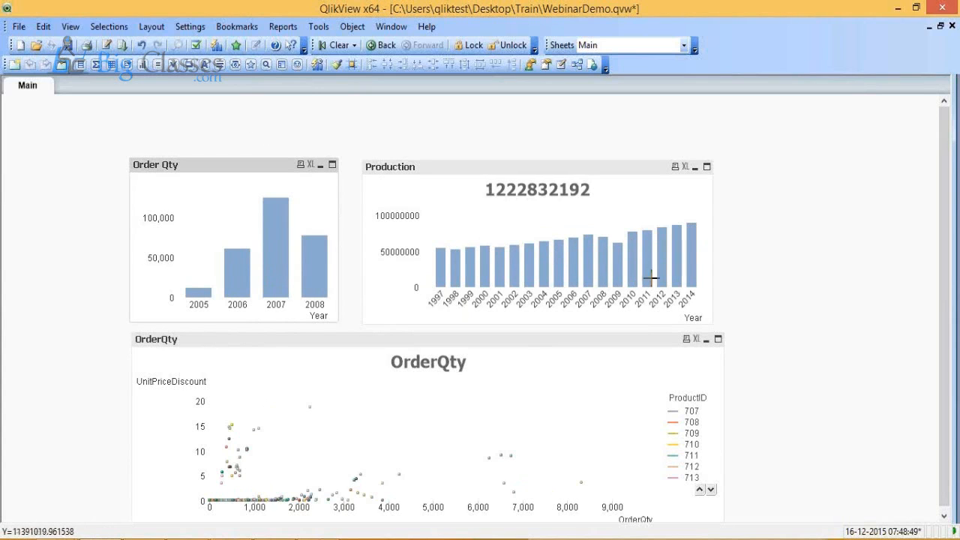
{"action": "mouse_move", "coordinate": [616, 268]}
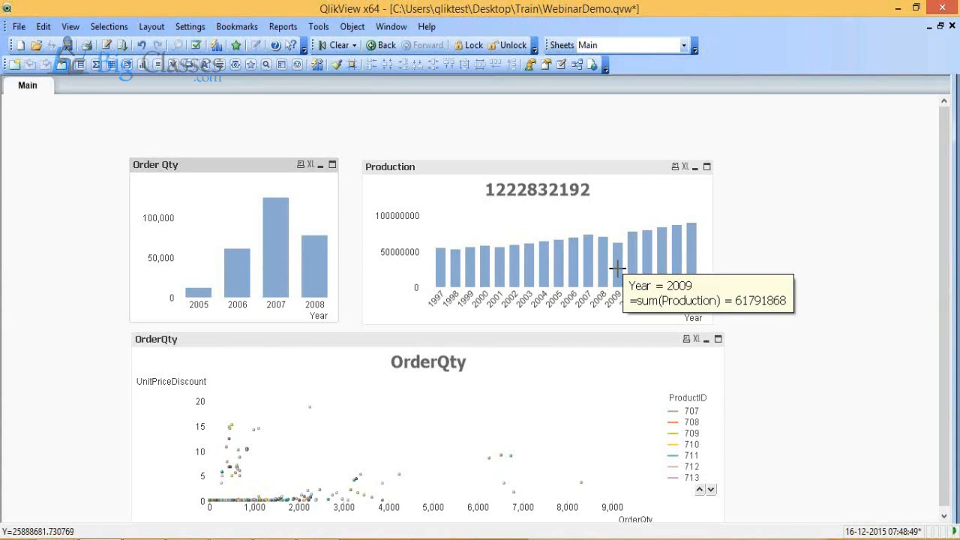
{"action": "left_click", "coordinate": [616, 268]}
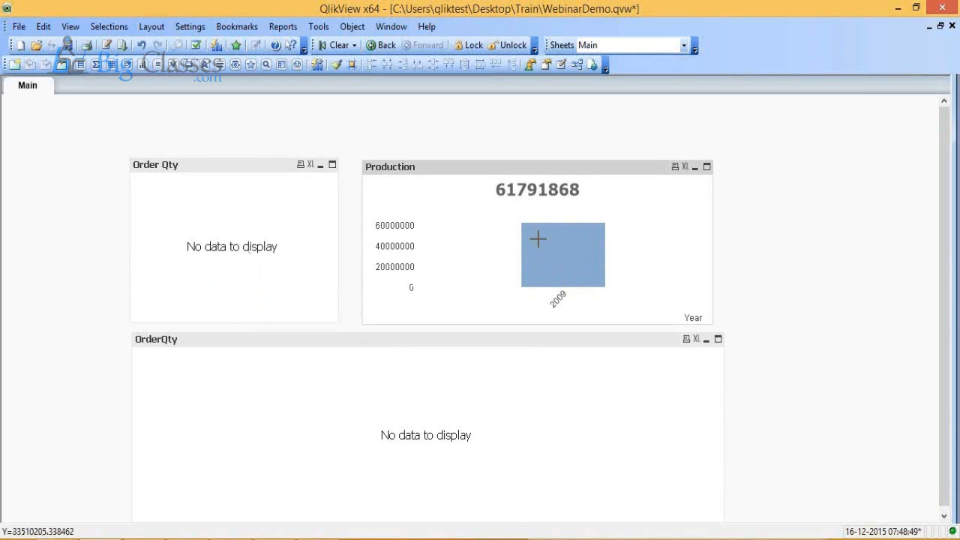
{"action": "left_click", "coordinate": [563, 243]}
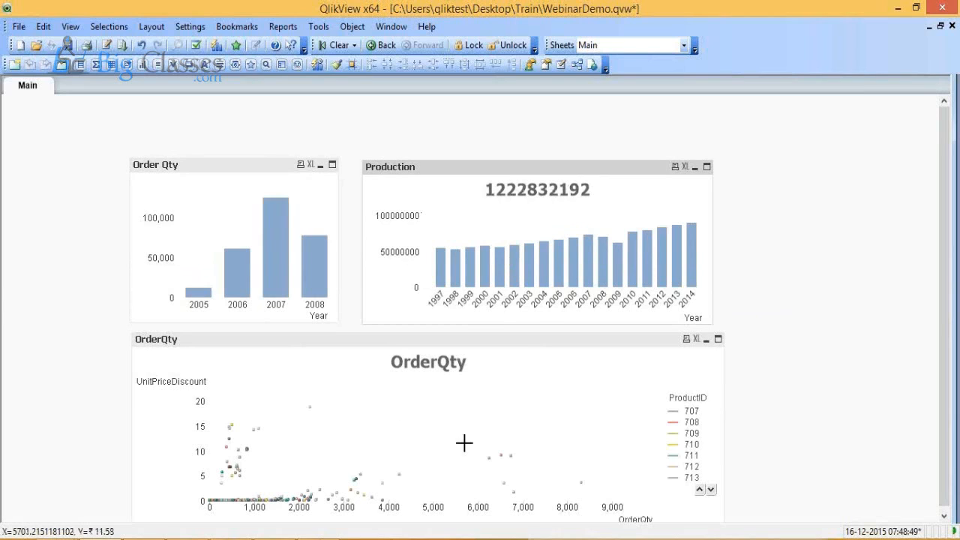
{"action": "left_click", "coordinate": [443, 346]}
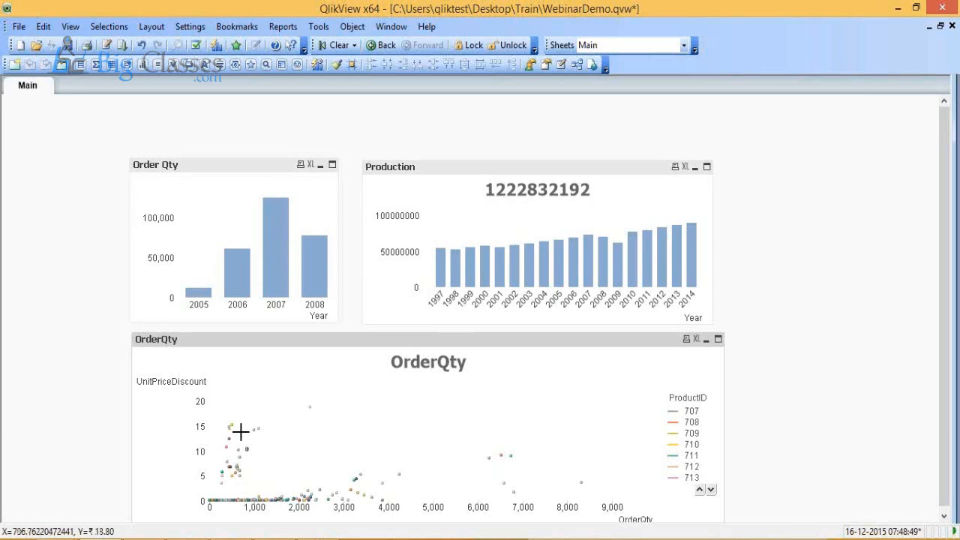
{"action": "left_click_drag", "start_coordinate": [238, 412], "coordinate": [262, 447]}
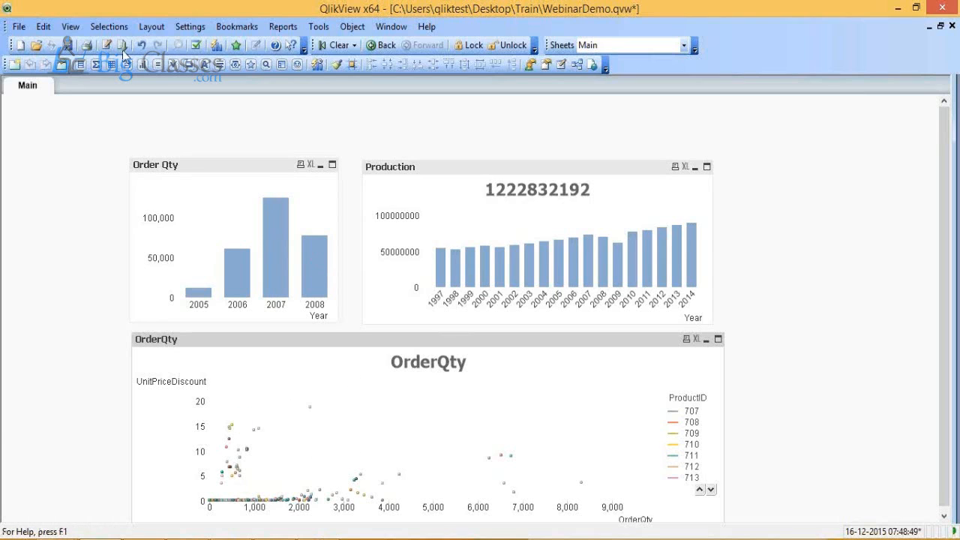
Step: Save the document and narrow the scatter chart so its right edge aligns with the Production chart
{"action": "left_click", "coordinate": [66, 45]}
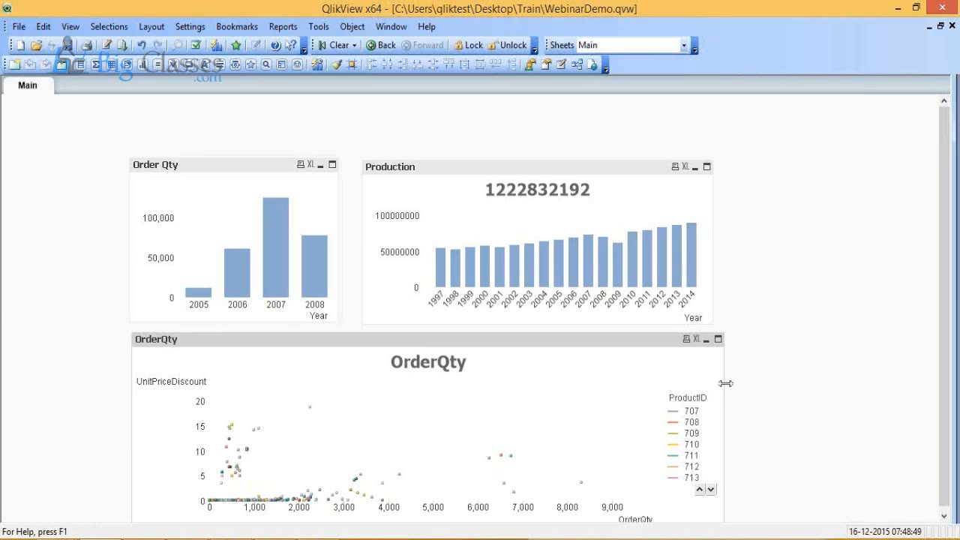
{"action": "left_click_drag", "start_coordinate": [723, 384], "coordinate": [712, 381]}
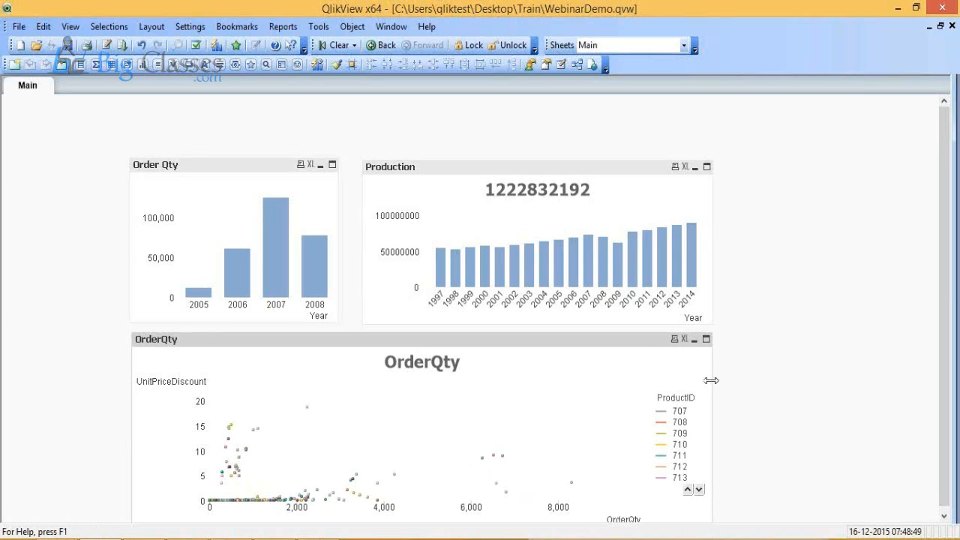